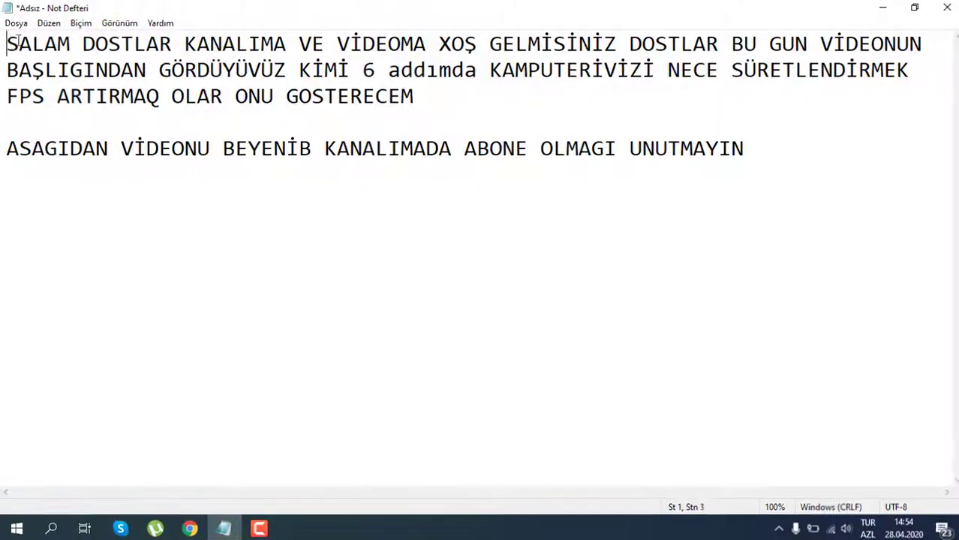
# Highlight the greeting, topic and subscribe lines of the introduction one after another for reading
pyautogui.moveTo(6, 44); pyautogui.dragTo(954, 45)
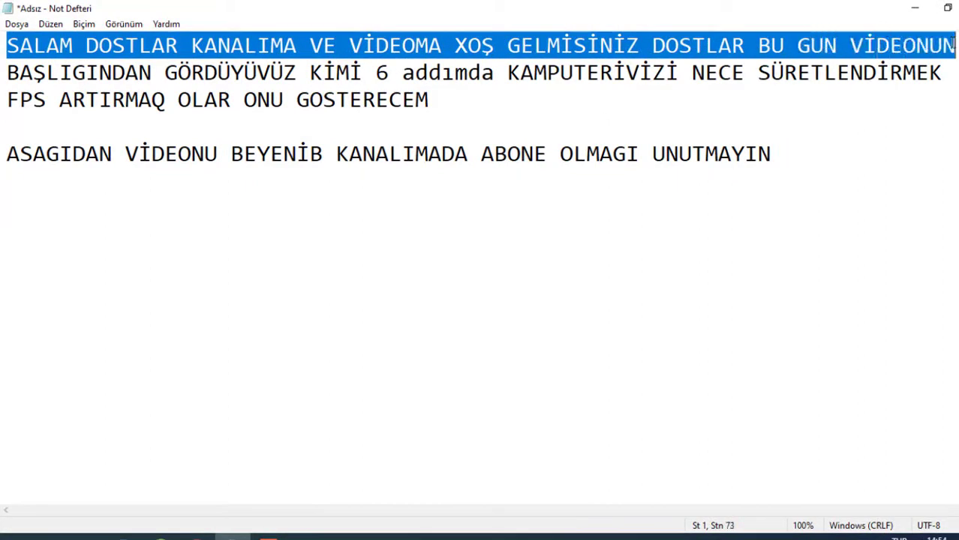
pyautogui.moveTo(6, 72); pyautogui.dragTo(945, 83)
pyautogui.moveTo(6, 101); pyautogui.dragTo(443, 107)
pyautogui.moveTo(3, 160); pyautogui.dragTo(661, 192)
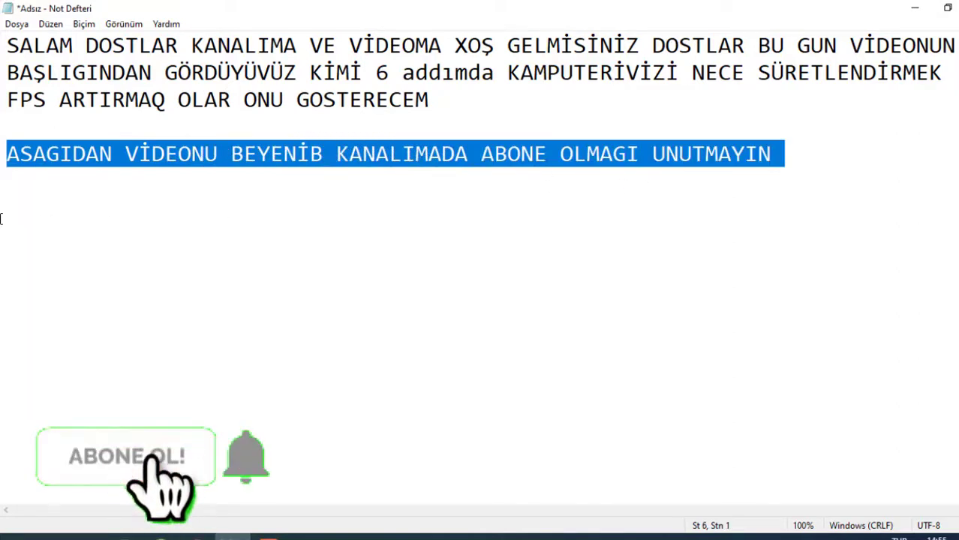
# Write "BASLAYAQ" on the empty line below the introduction
pyautogui.click(48, 219)
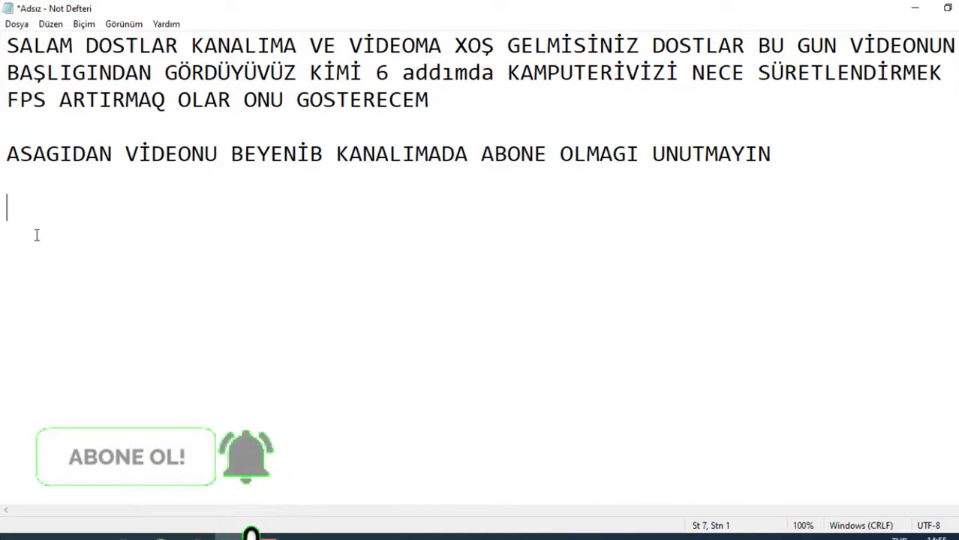
pyautogui.write('BASLAYAQ')
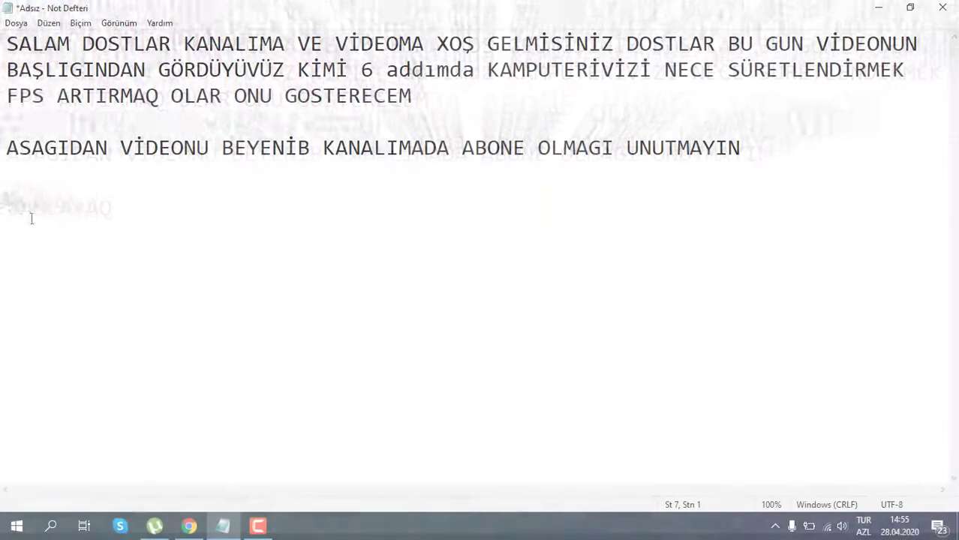
# Write the first-step note below the introduction: "1Cİ ADDIM windows guncellestirmeleri BUNUN UCUN AYARLARA DAXİL OLURSUZ"
pyautogui.write('1Cİ ADDİ')
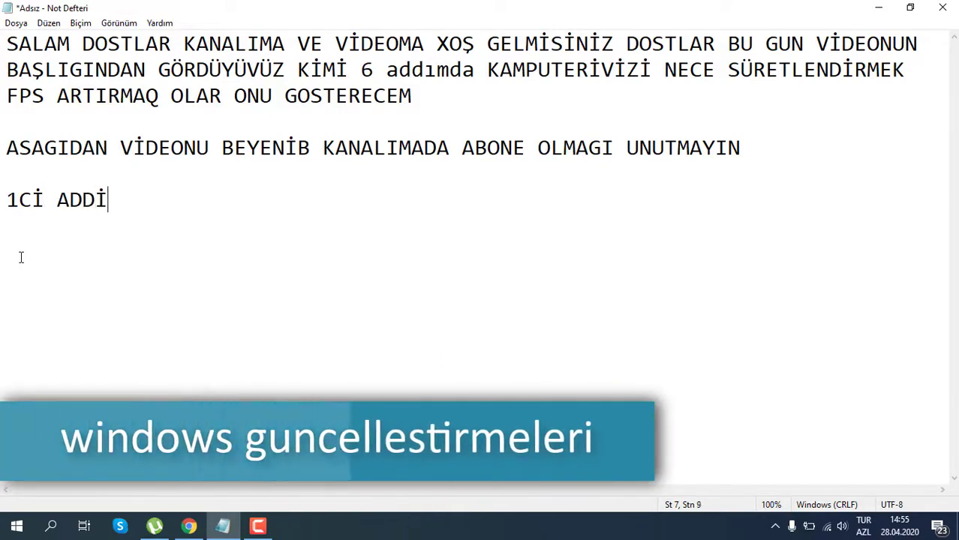
pyautogui.press('BackSpace')
pyautogui.write('IM')
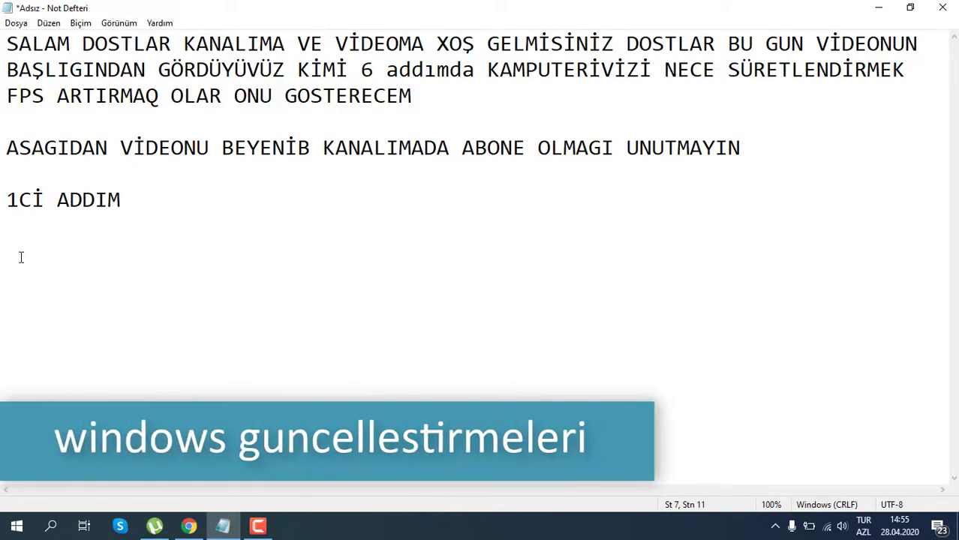
pyautogui.write('windows guncellestirmeleri')
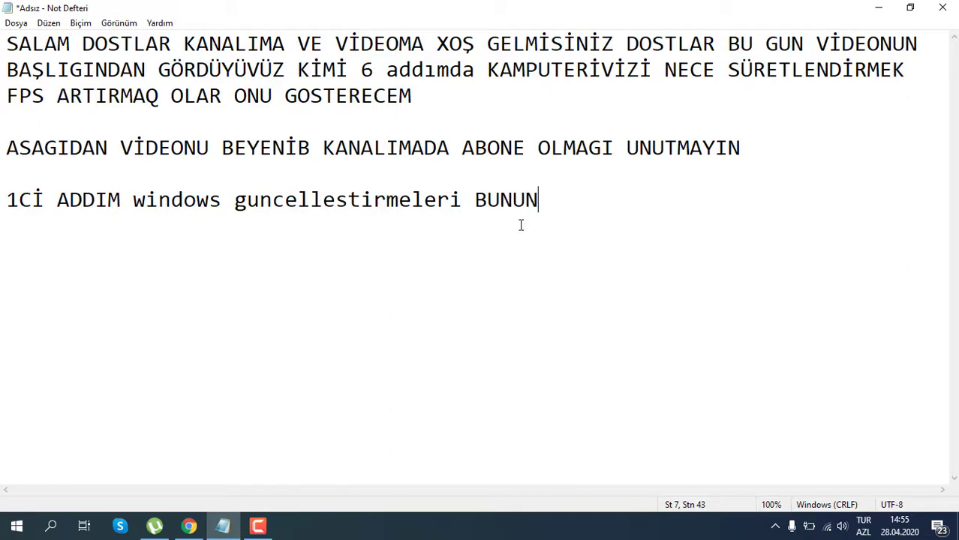
pyautogui.write('CUN AY')
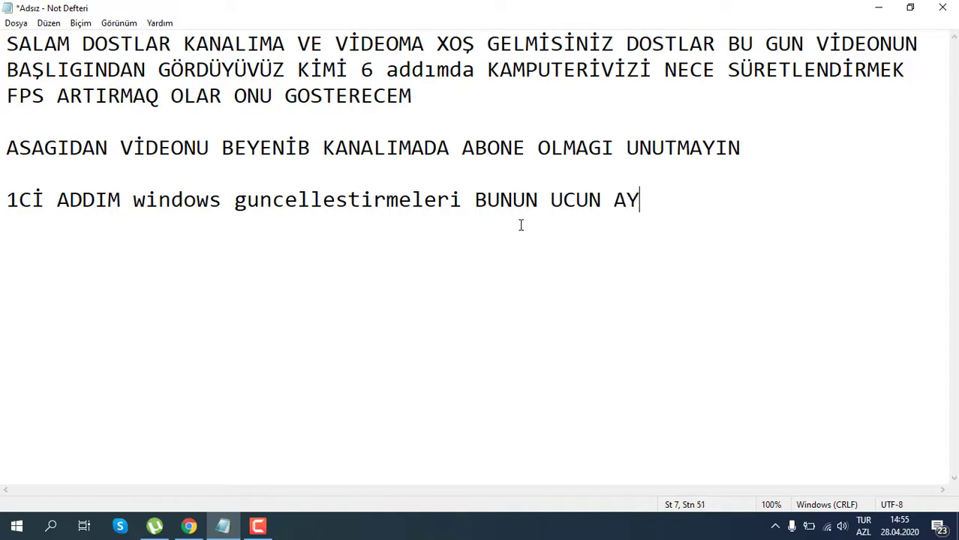
pyautogui.write('ARLARA D')
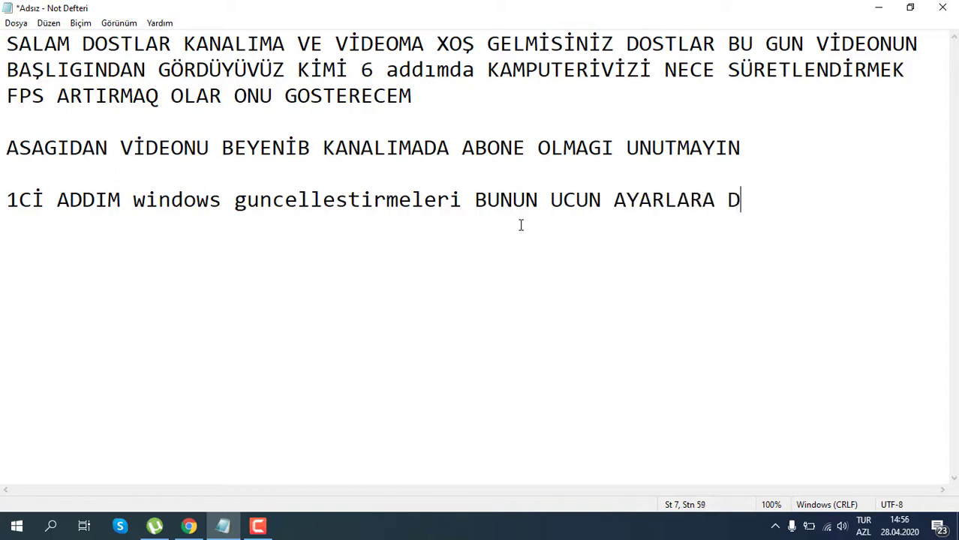
pyautogui.write('AXİL')
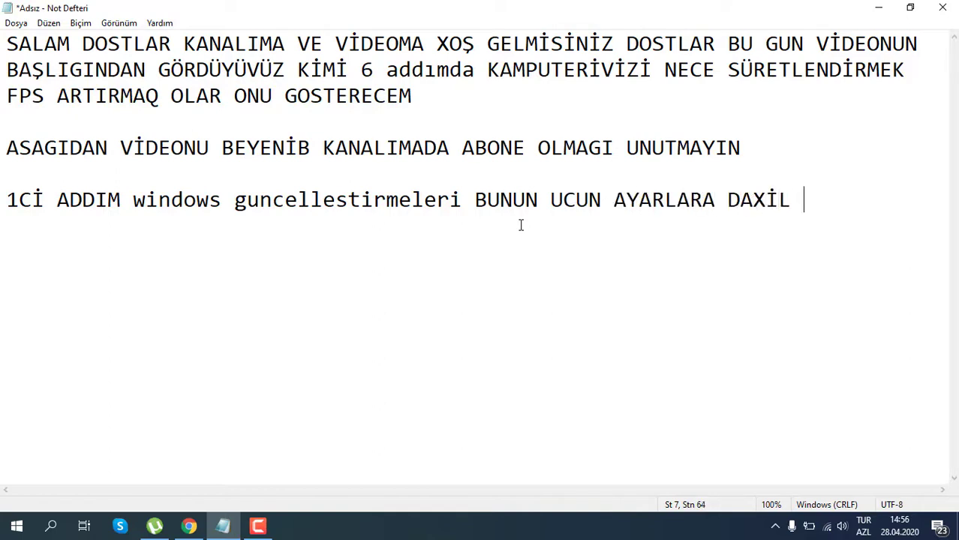
pyautogui.write(' OLURSUZ')
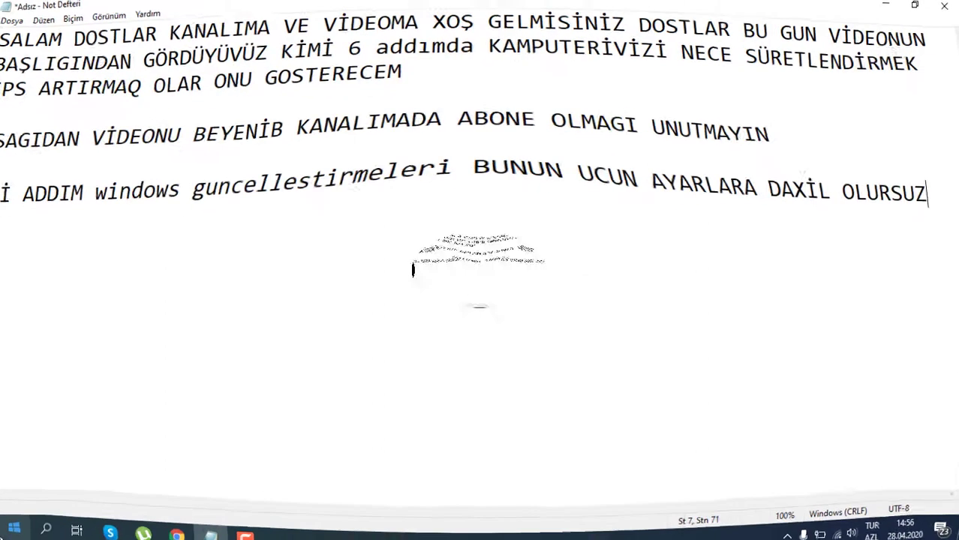
# Open the Windows settings app (Ayarlar)
pyautogui.click(34, 537)
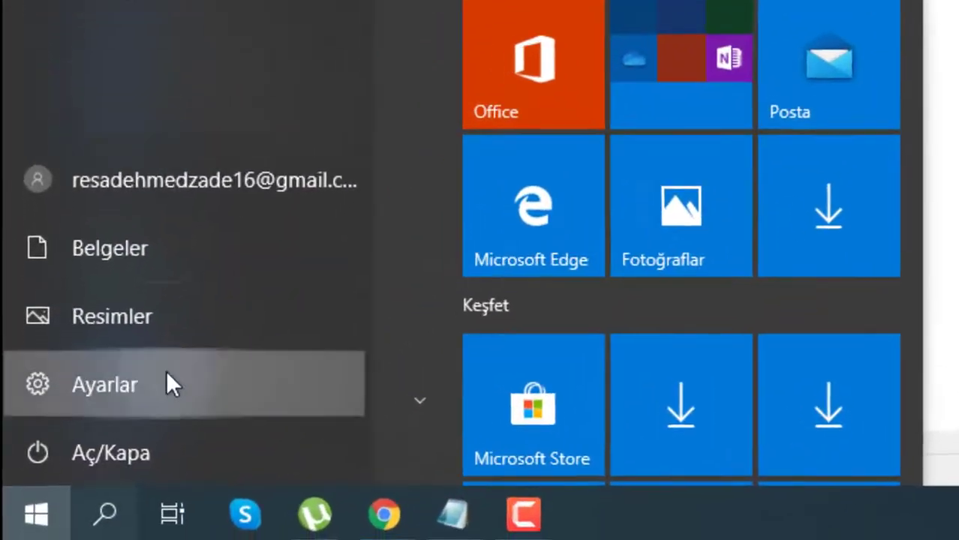
pyautogui.click(71, 409)
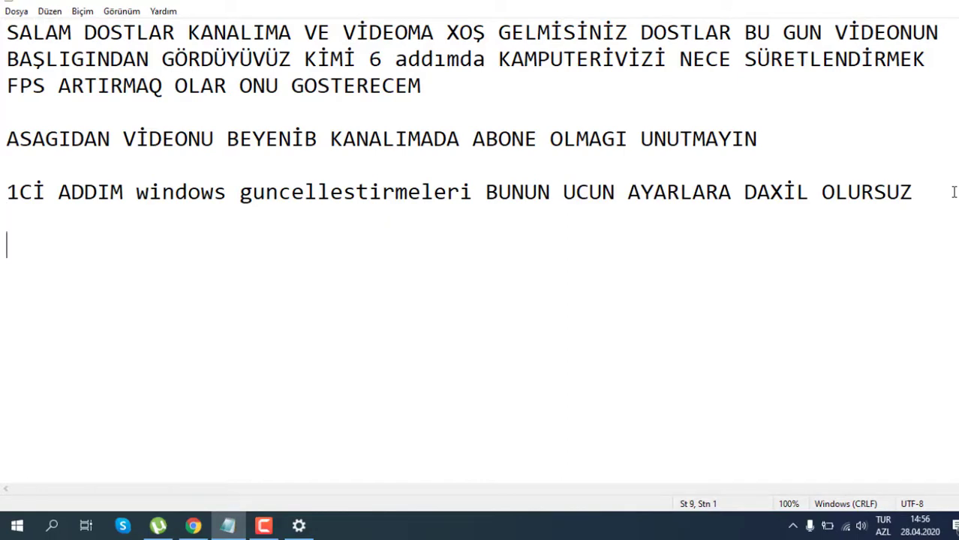
# In Notepad, add the line "BURADA GUNCELLLESDİRME VE GUVENLİK VAR ONA DAXİL OLURSUZ" below the first-step note
pyautogui.write('R')
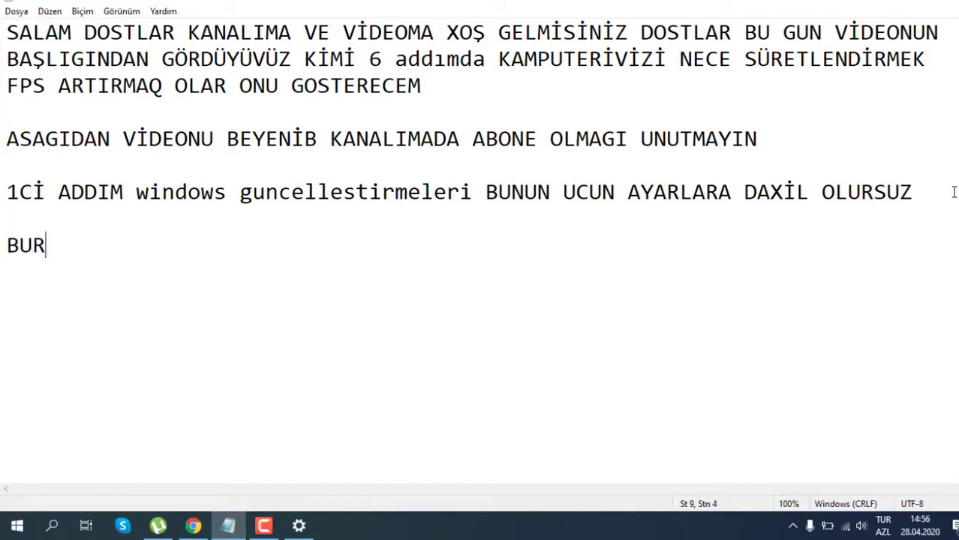
pyautogui.write('ADA GUN')
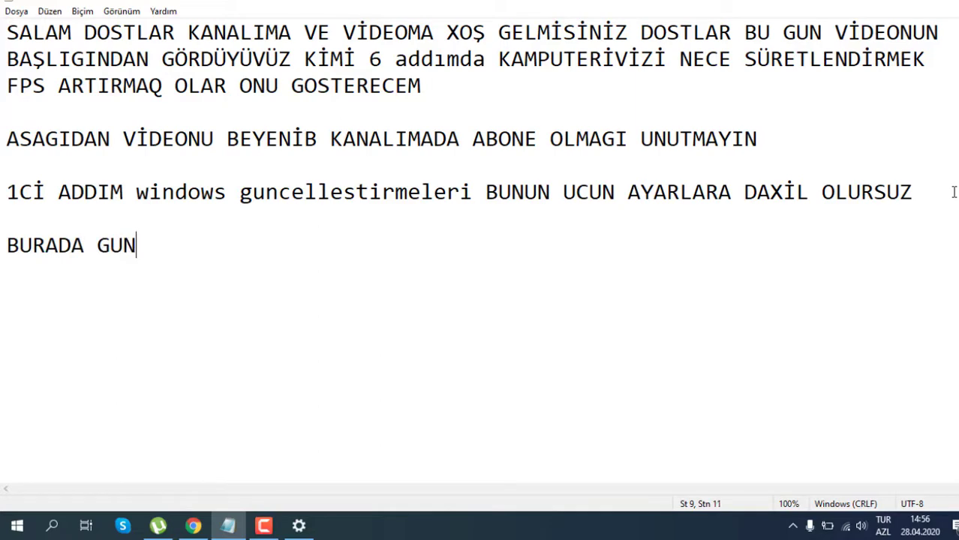
pyautogui.write('CELLLESDİRME')
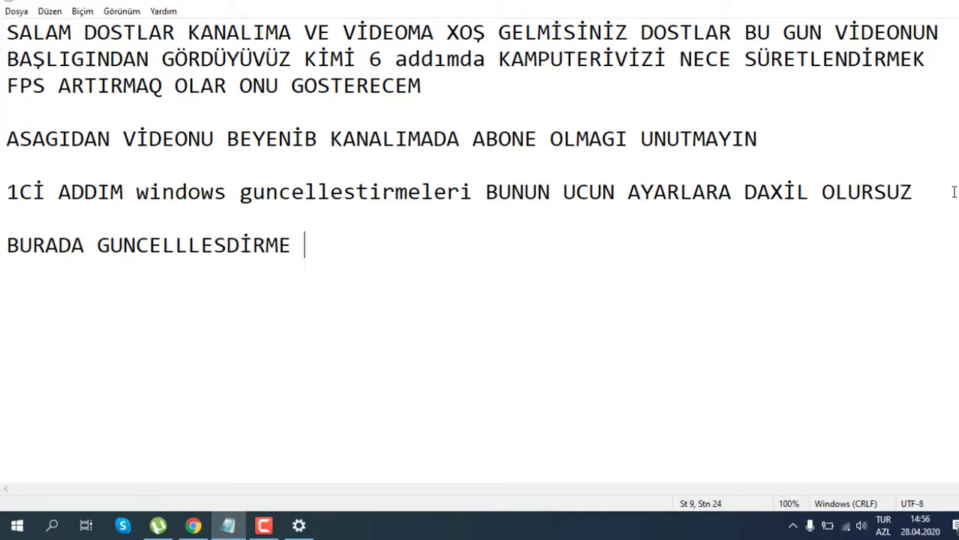
pyautogui.write(' VE GU')
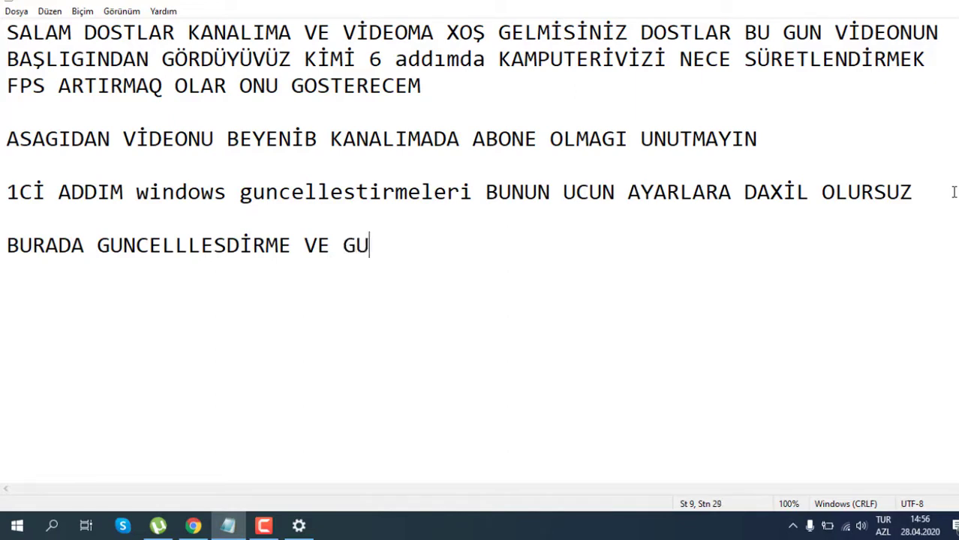
pyautogui.write('VENLİK V')
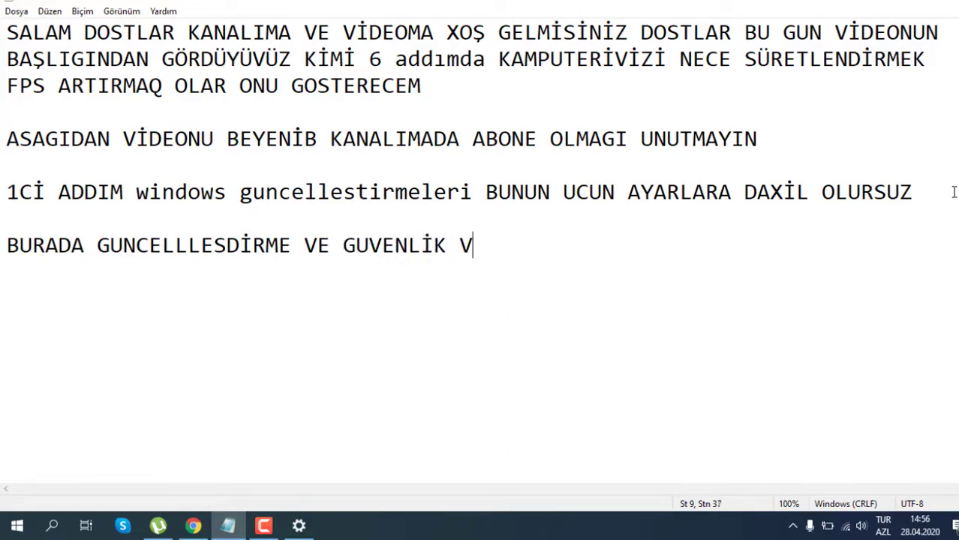
pyautogui.write('AR ONA ')
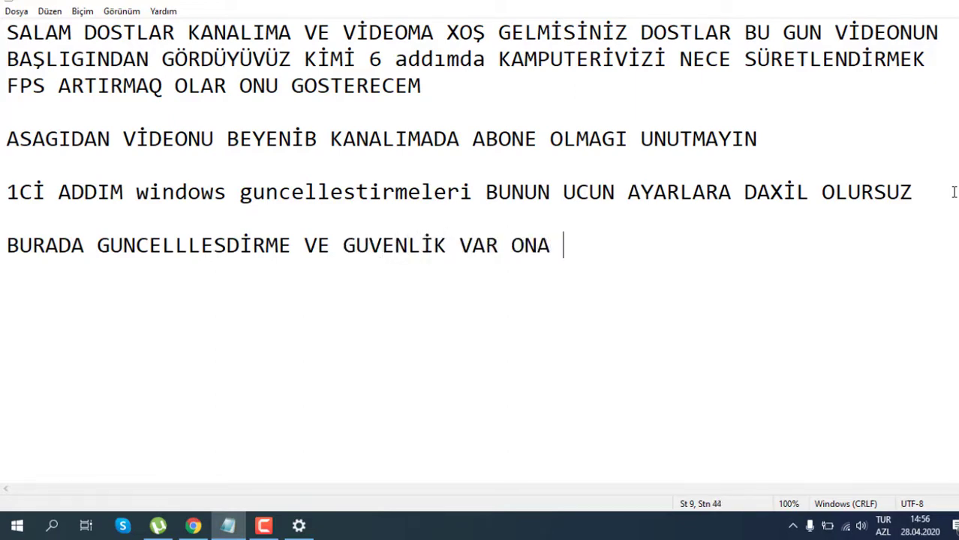
pyautogui.write('DAXİL')
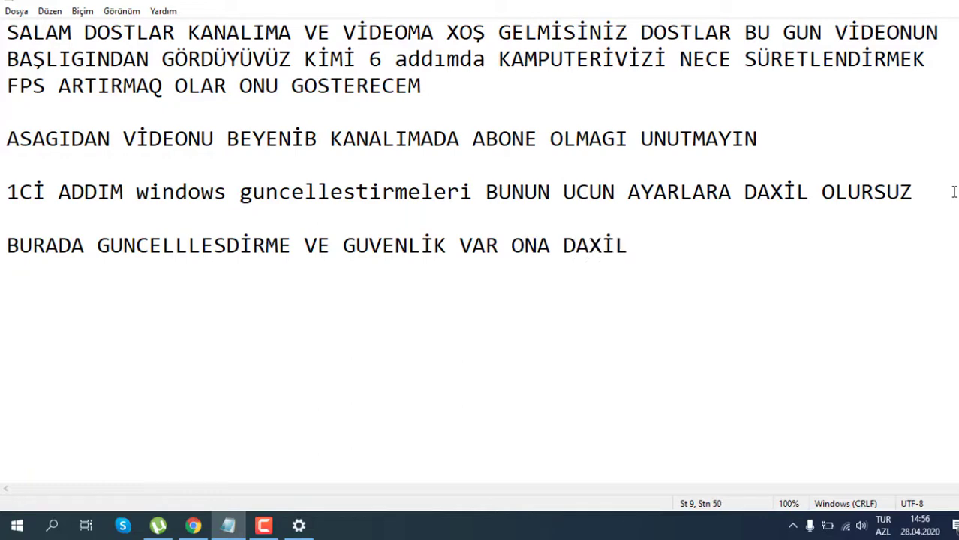
pyautogui.write(' OLUR')
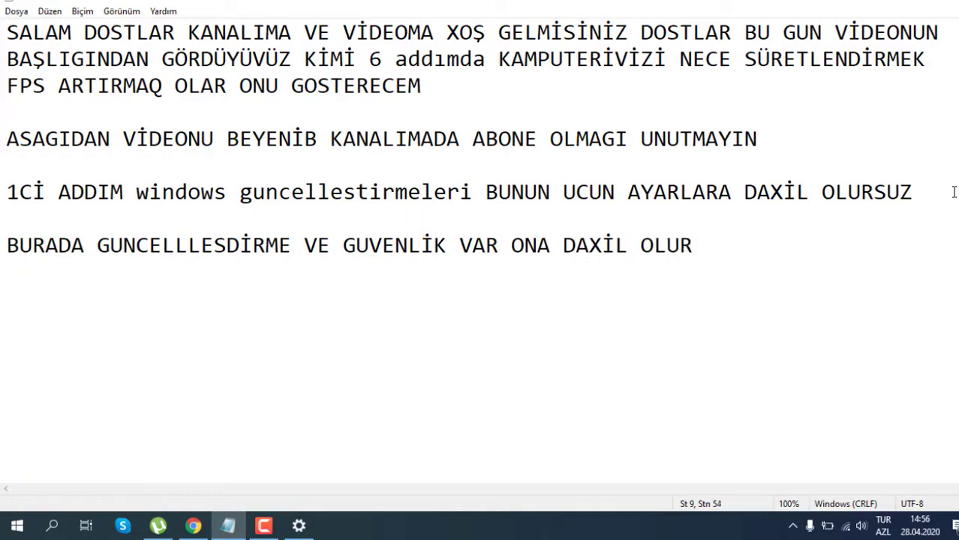
pyautogui.write('SUZ')
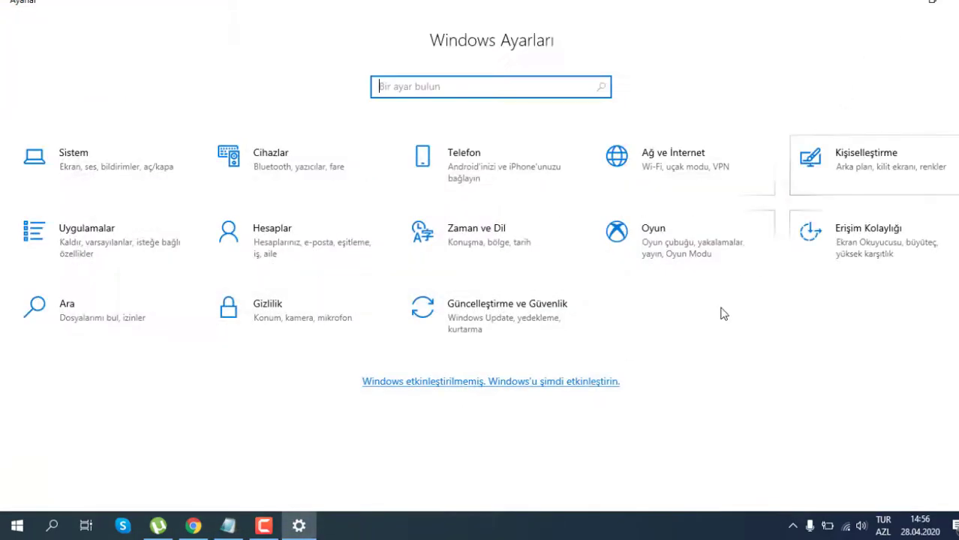
# In Windows Settings, open Güncelleştirme ve Güvenlik and look through the available updates
pyautogui.click(529, 330)
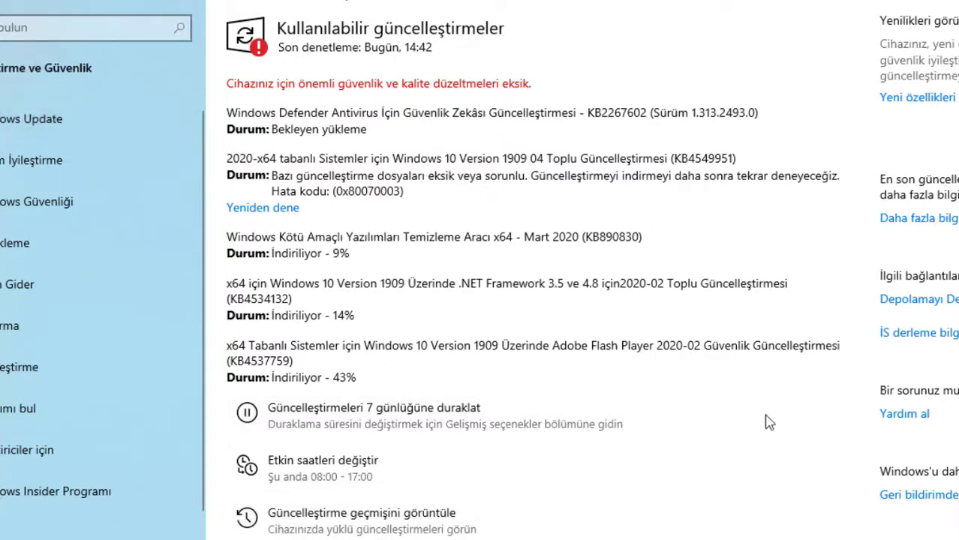
pyautogui.scroll(-3, 383, 445)
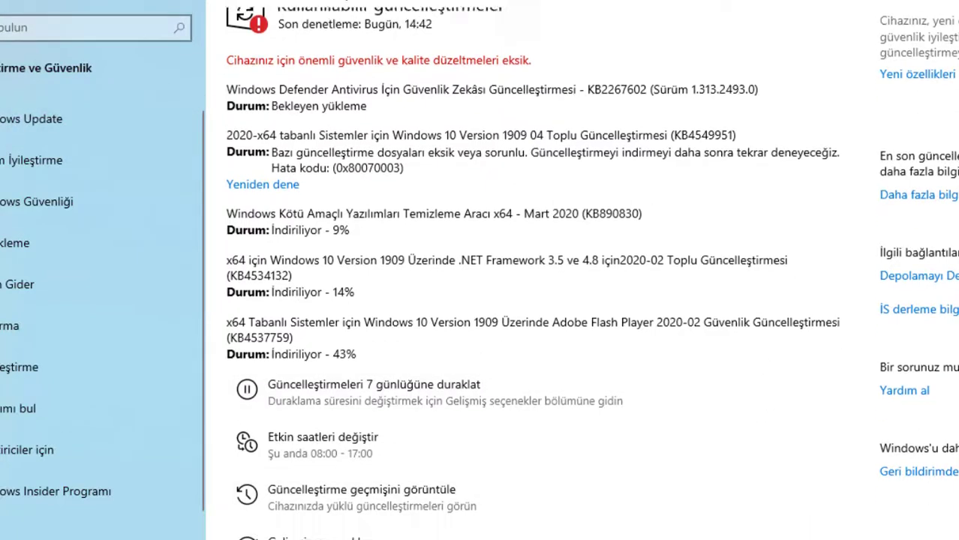
pyautogui.scroll(3, 383, 444)
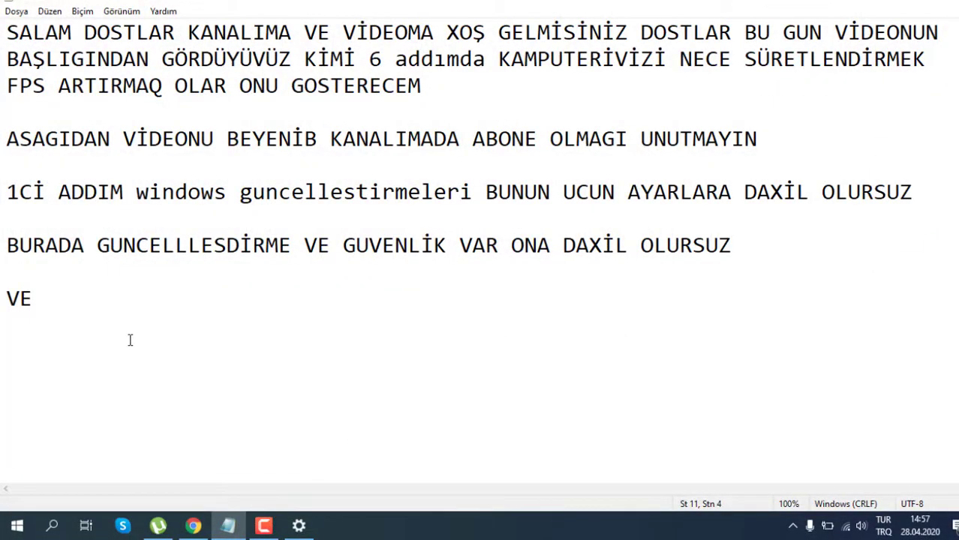
# Back in Notepad, add the line "VE WINDOWS 10 GUNCELLESIR" below the update and security note
pyautogui.write('DO')
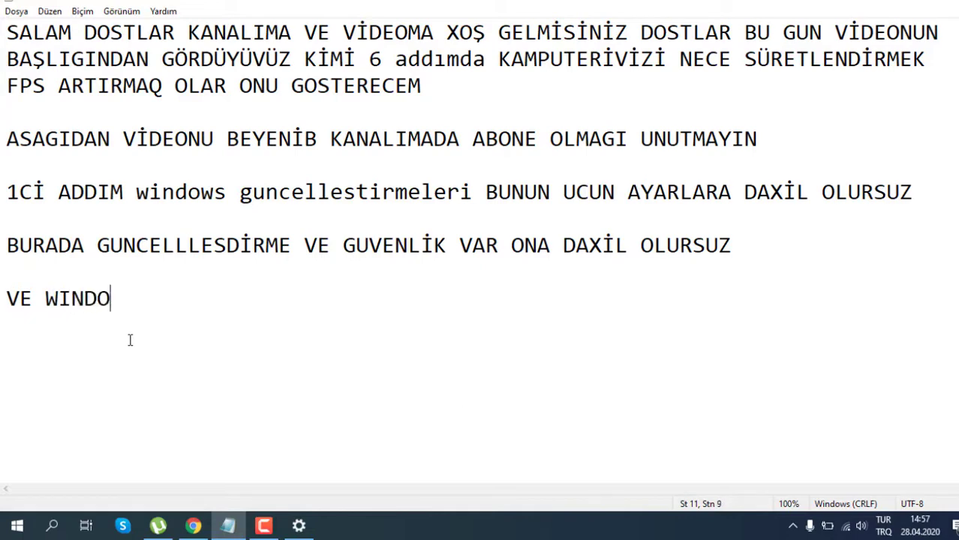
pyautogui.write('WS 10 ')
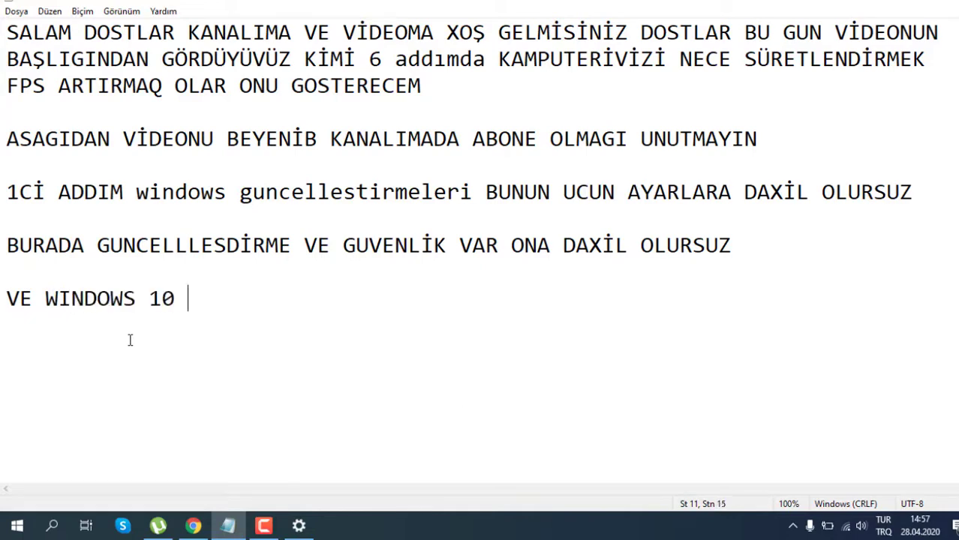
pyautogui.write('GUNCELL')
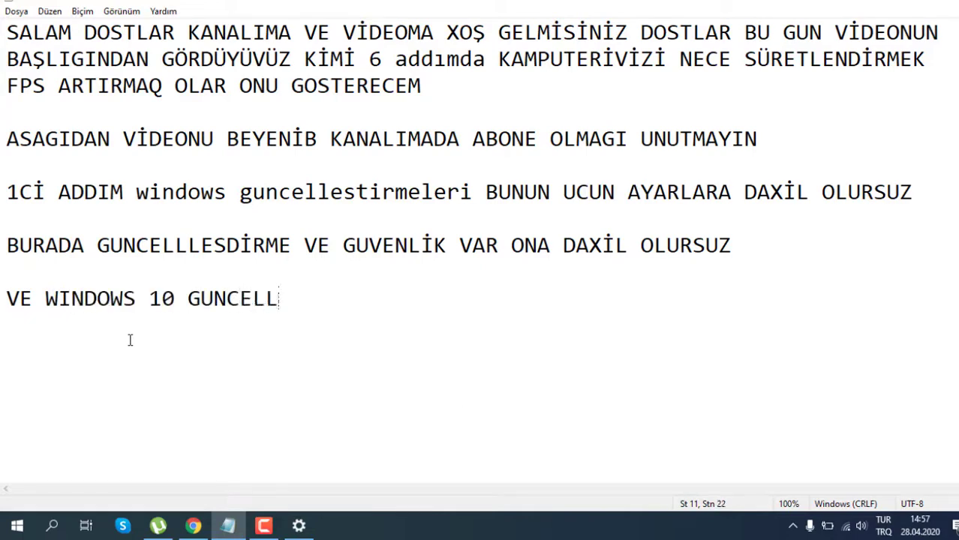
pyautogui.write('ESIR')
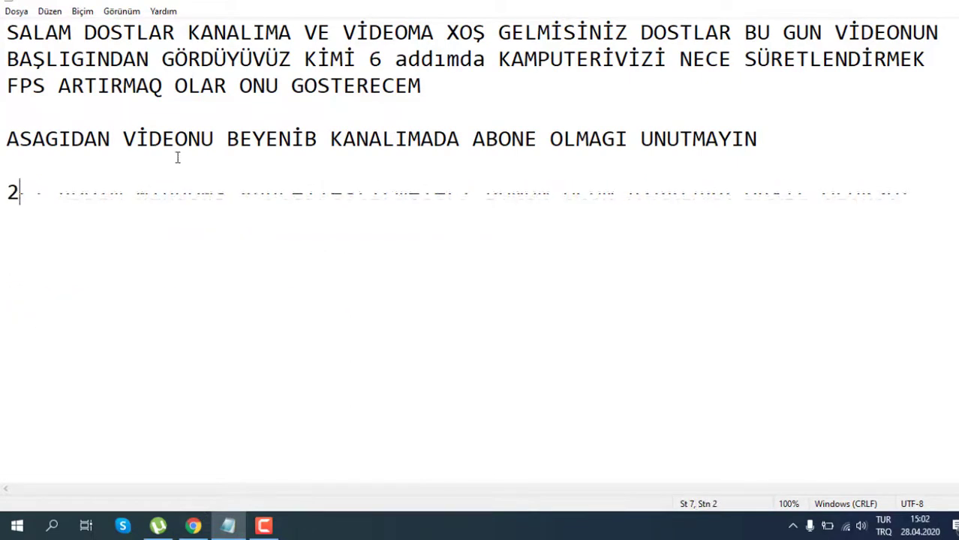
# Write the second-step note "2Cİ ADDIM WİNDOWS AYARLARINA DAXİL OLURSUZ" and open the Windows settings app (Ayarlar)
pyautogui.write('Cİ')
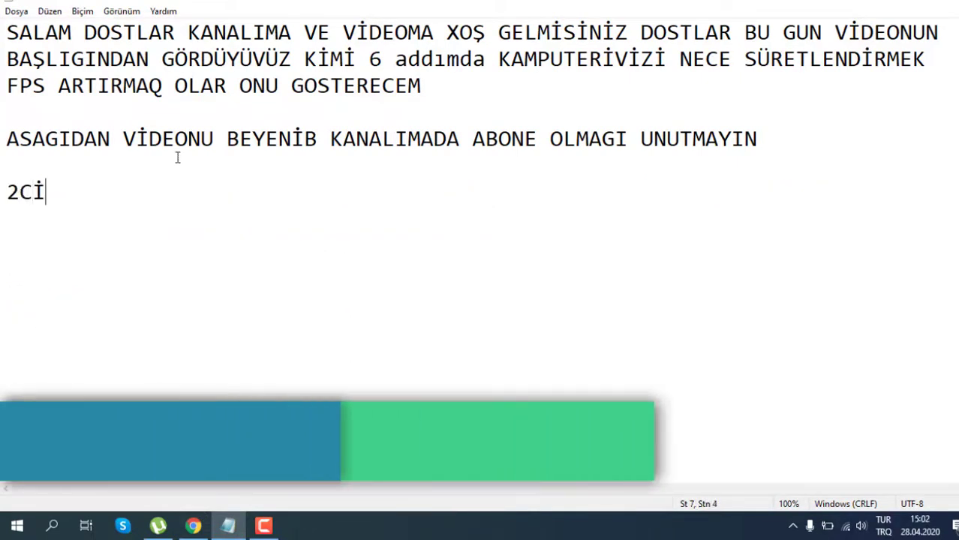
pyautogui.write(' ADDIM')
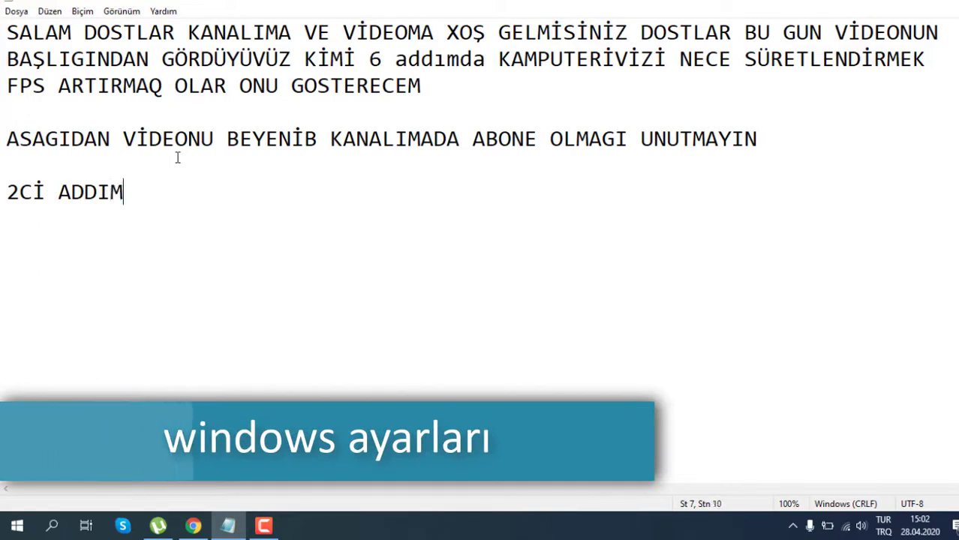
pyautogui.write(' WİN')
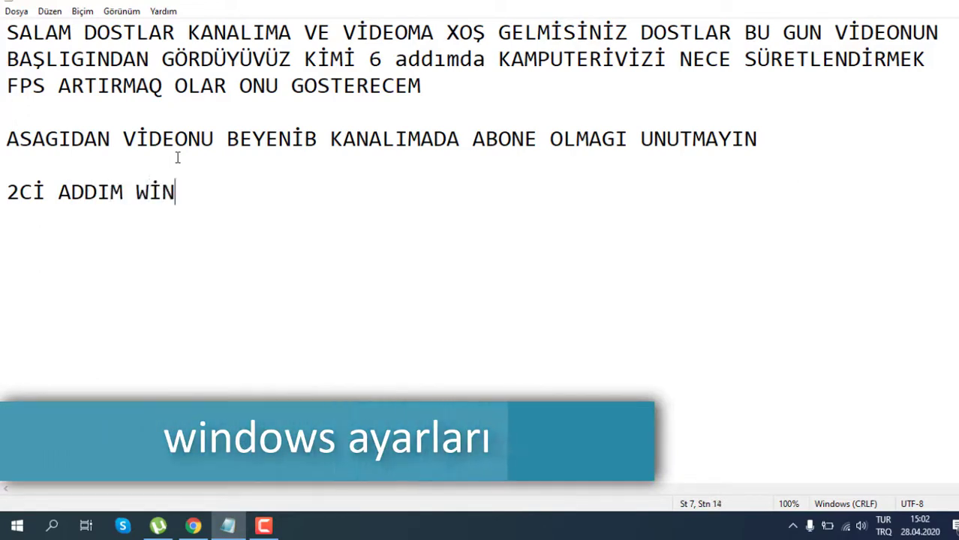
pyautogui.write('DOWS ')
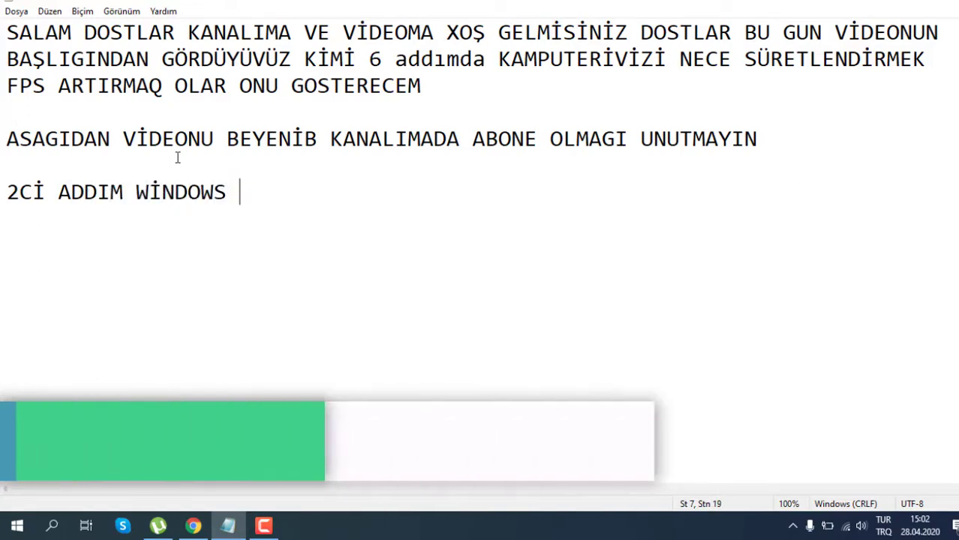
pyautogui.write('AYARLAR')
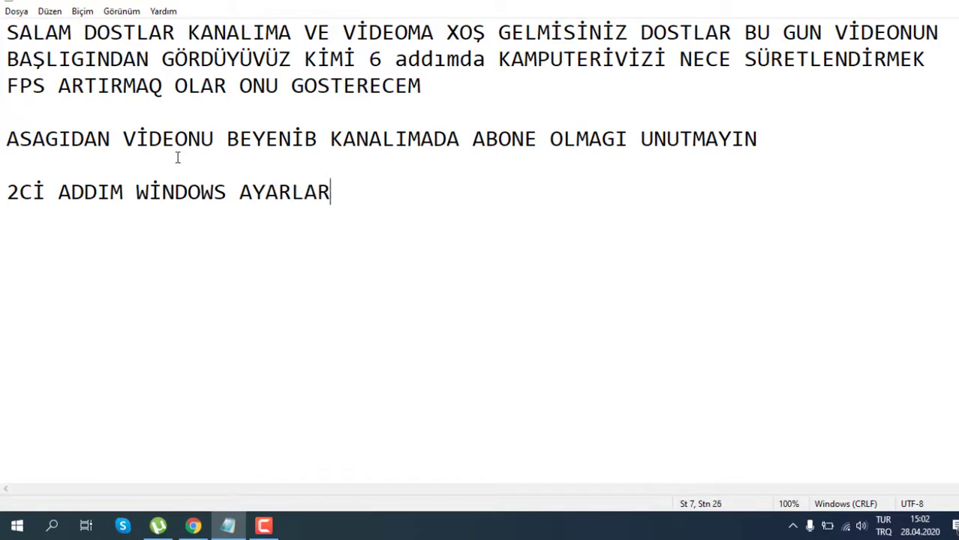
pyautogui.write('INA DAXİL O')
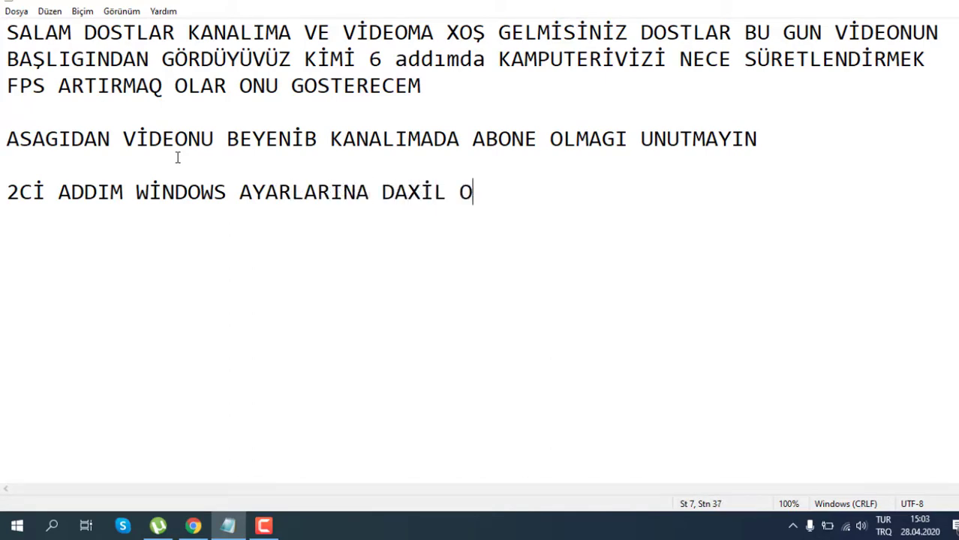
pyautogui.write('LURSUZ')
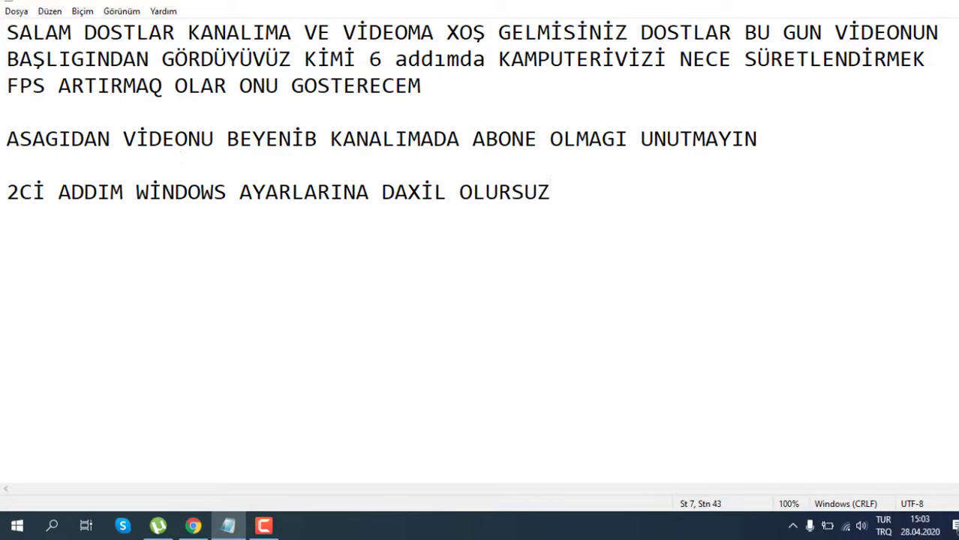
pyautogui.click(17, 525)
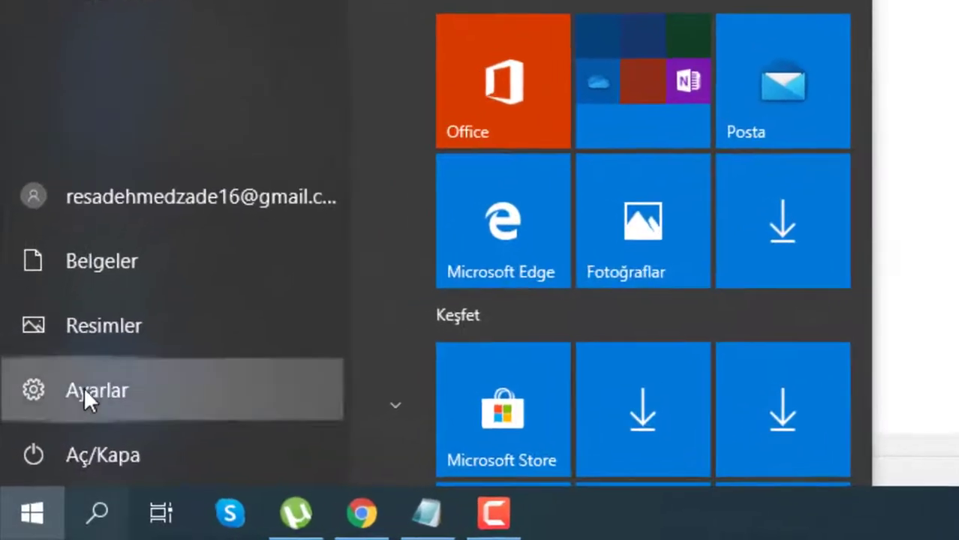
pyautogui.click(27, 415)
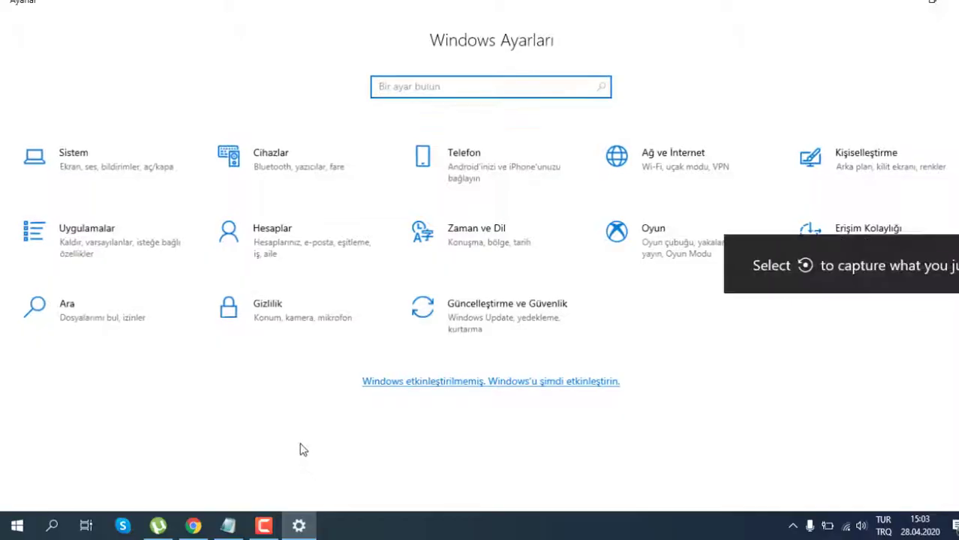
# In Notepad, add the line "VE BURADAN GİZLİLİK DAXİL OLUN", and open the Gizlilik category in Windows Settings
pyautogui.click(228, 526)
pyautogui.click(225, 444)
pyautogui.write('V')
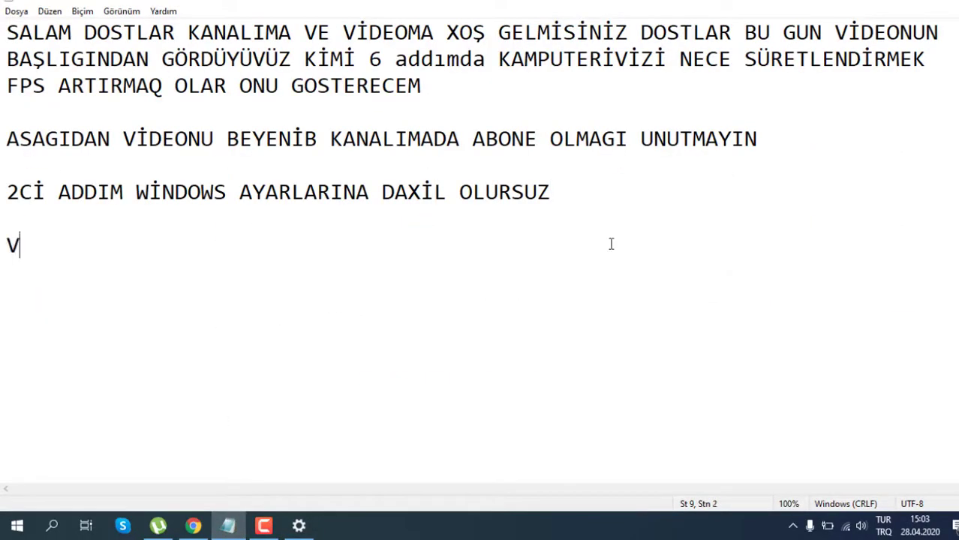
pyautogui.write('E BURADAN')
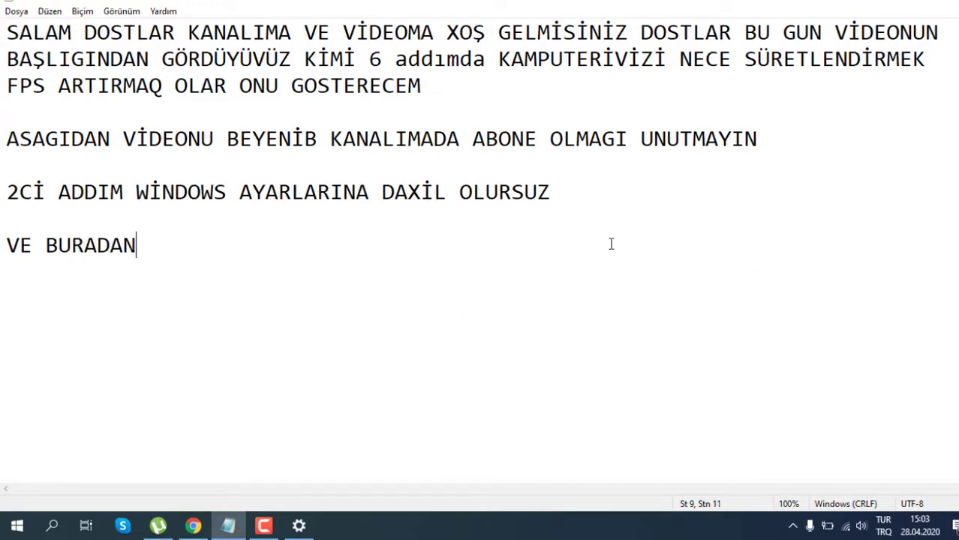
pyautogui.write(' GİZL')
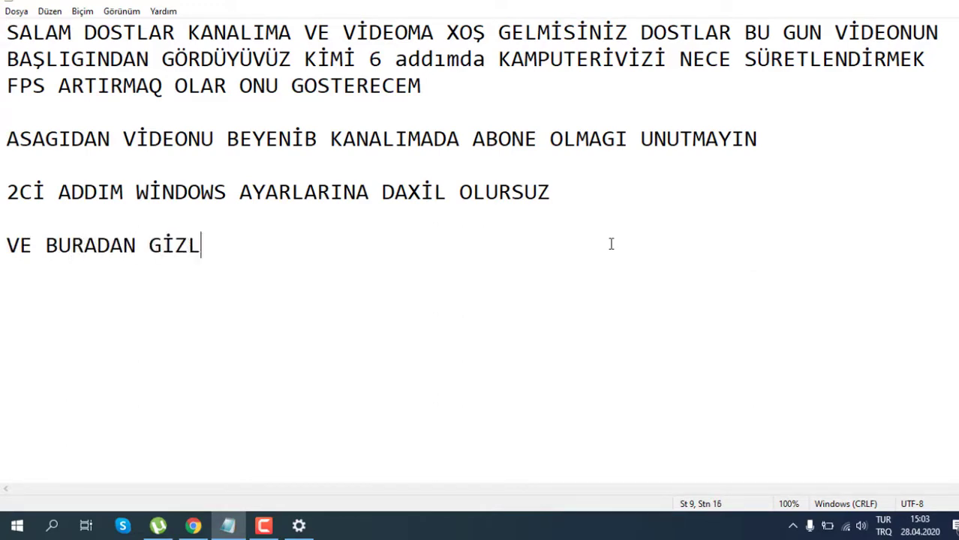
pyautogui.write('İLİK ')
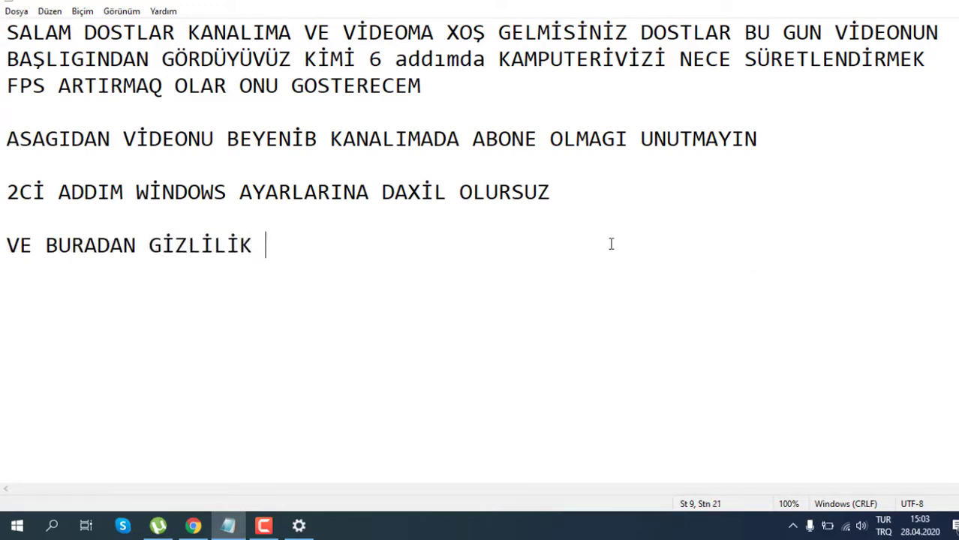
pyautogui.write('DAXI')
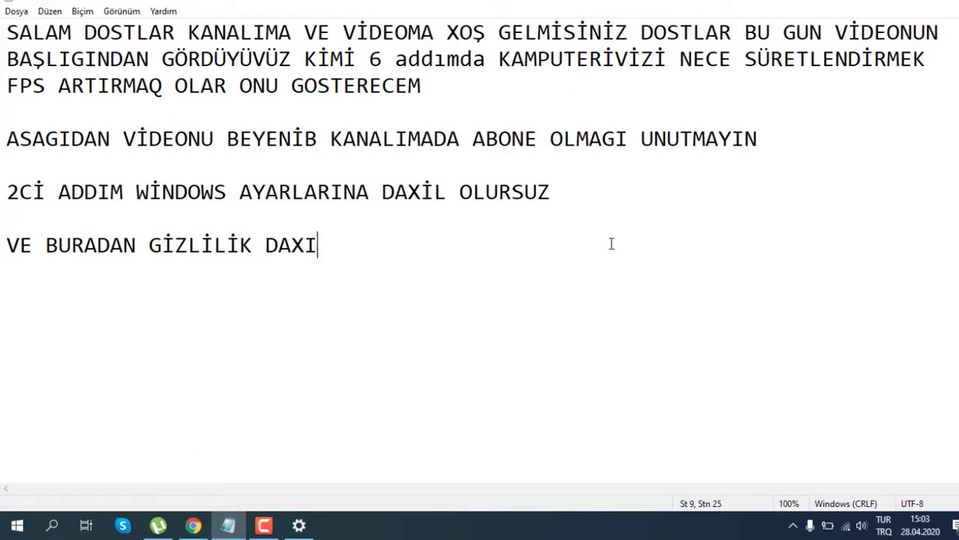
pyautogui.press('BackSpace')
pyautogui.write('İL OLUN')
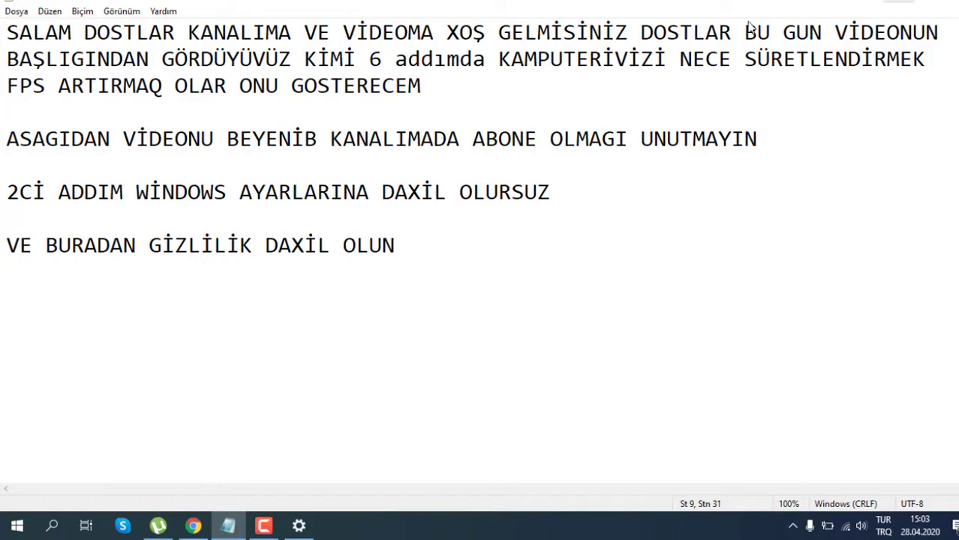
pyautogui.click(298, 525)
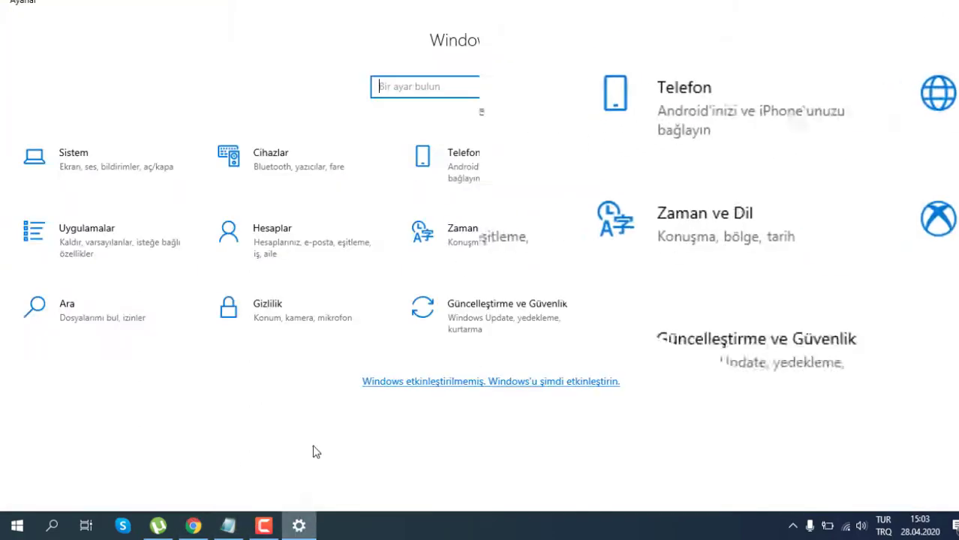
pyautogui.click(414, 340)
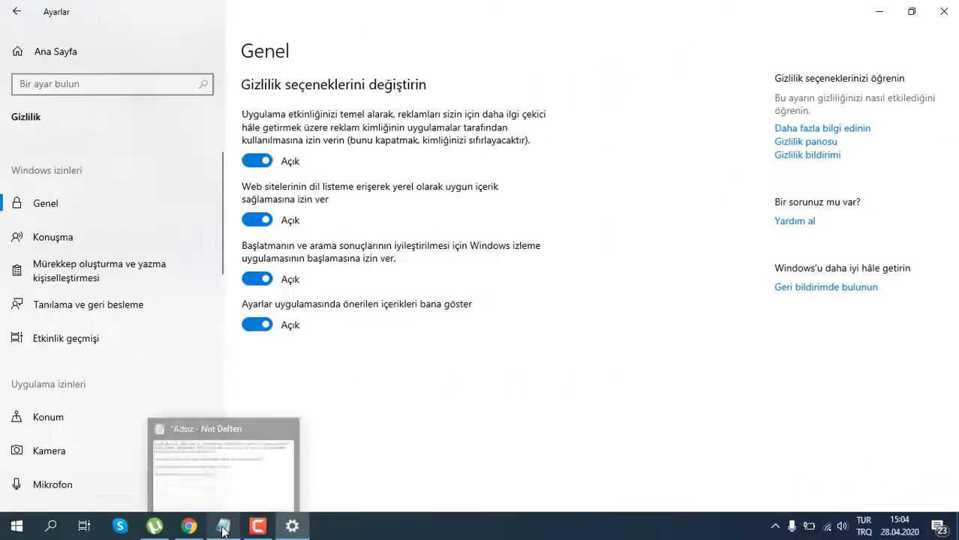
# Back in Notepad, add the line "NURADAN GENEL BOLUMU VAR HAMISINI BAGLAYIRSIZ" below the privacy note
pyautogui.click(223, 525)
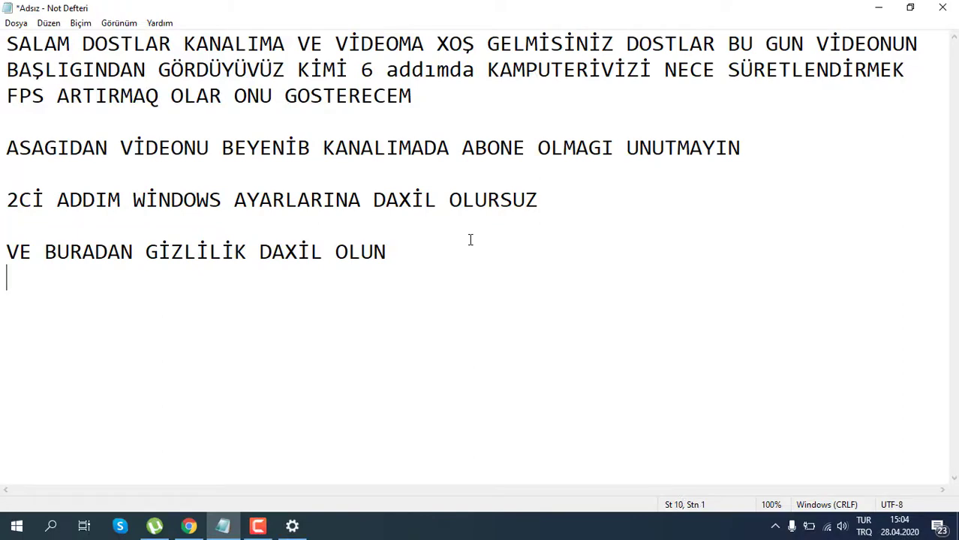
pyautogui.write('RADA')
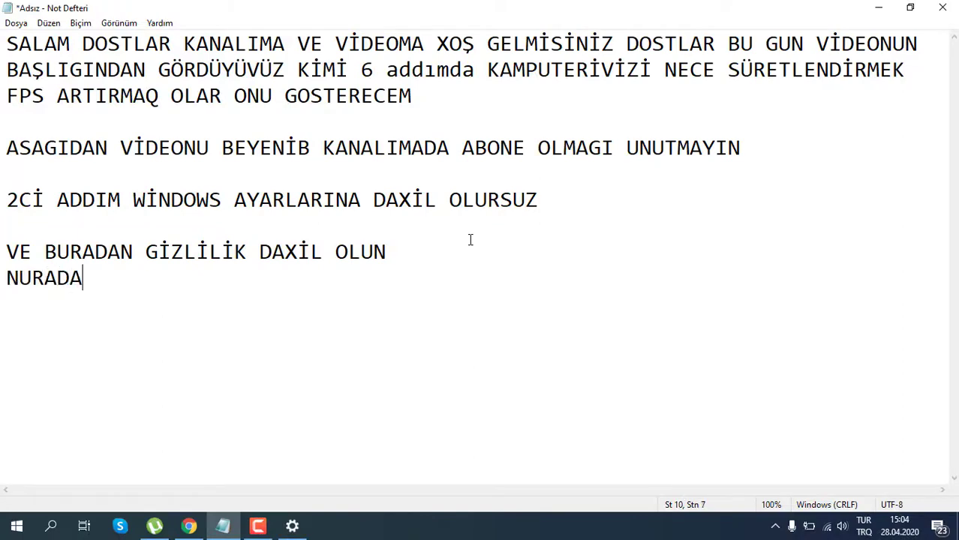
pyautogui.write('N GE')
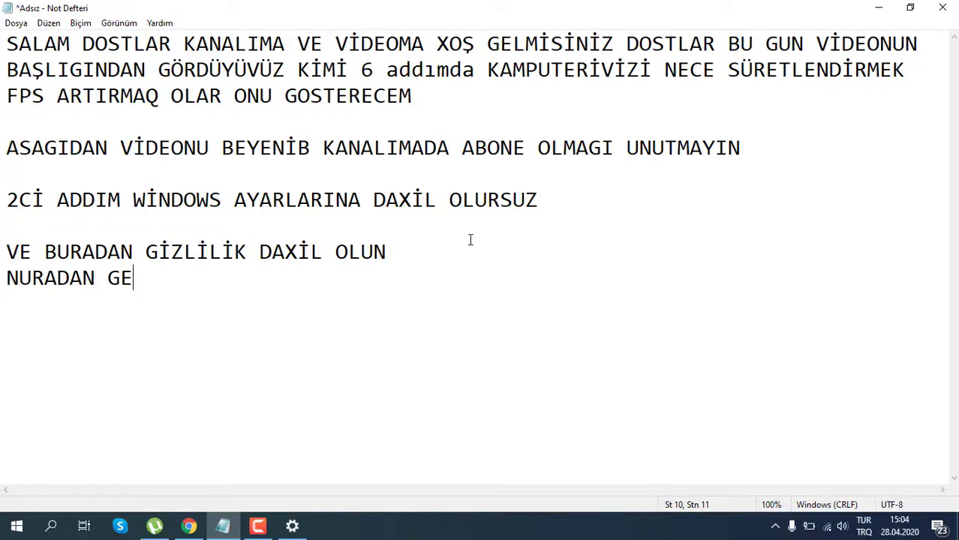
pyautogui.write('NEL BO')
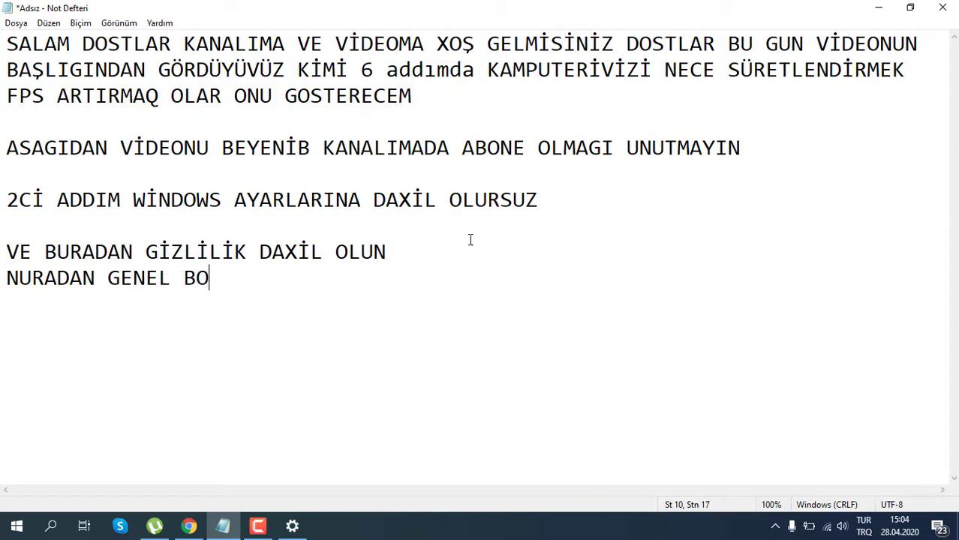
pyautogui.write('LUMU VA')
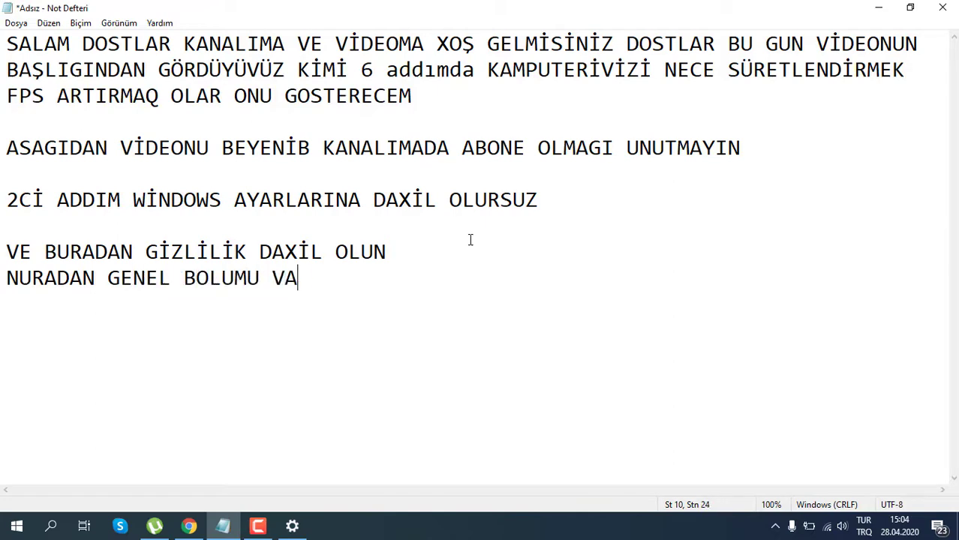
pyautogui.write('R HAMN')
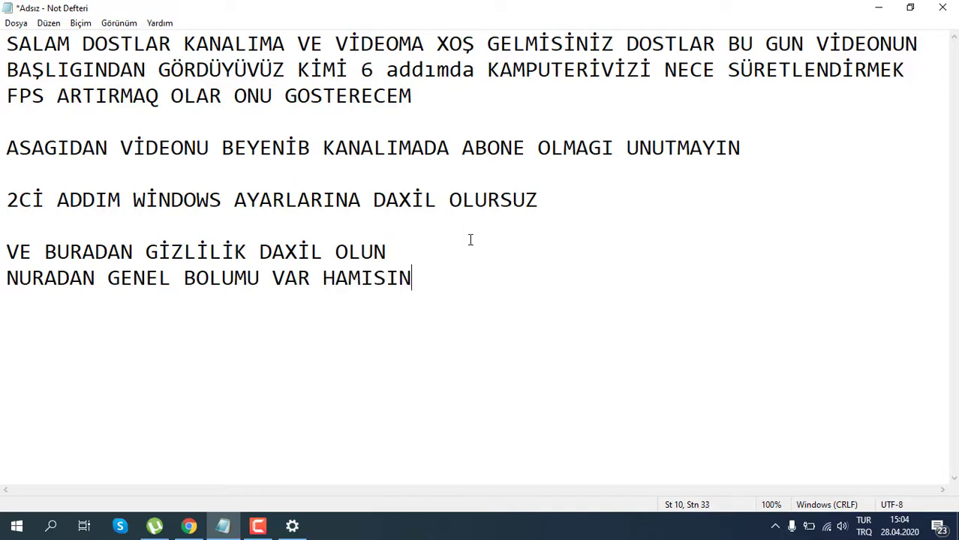
pyautogui.write('GLAYIRSIZ')
pyautogui.press('Left')
pyautogui.press('Left')
pyautogui.press('Left')
pyautogui.press('Left')
pyautogui.press('Left')
pyautogui.press('Left')
pyautogui.press('Left')
pyautogui.press('Left')
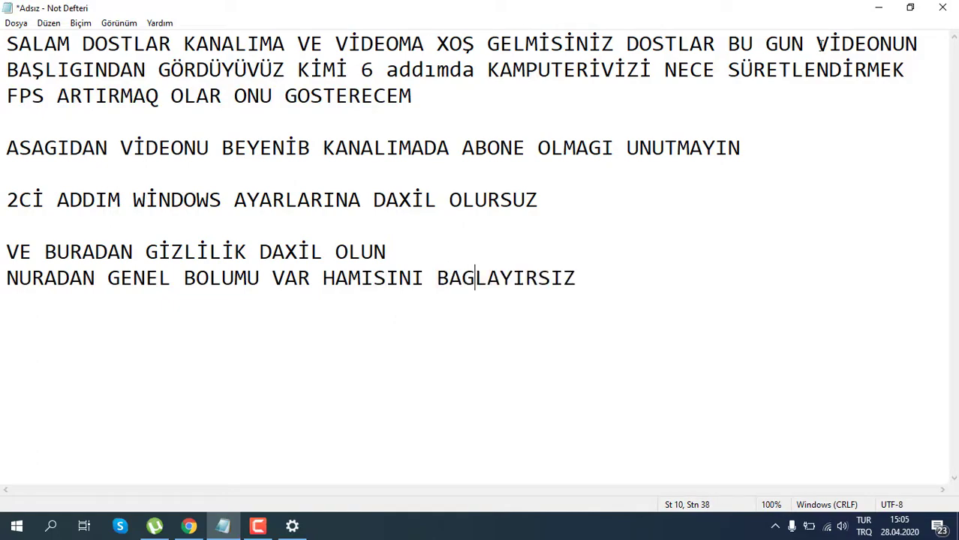
# In Windows Settings, turn off all four privacy options on the Genel page of Gizlilik
pyautogui.click(878, 7)
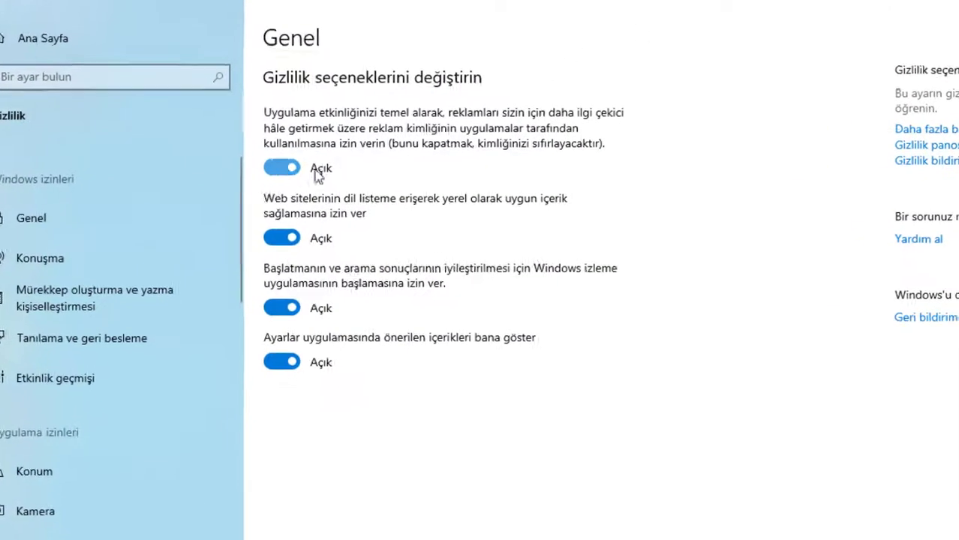
pyautogui.click(263, 159)
pyautogui.click(308, 253)
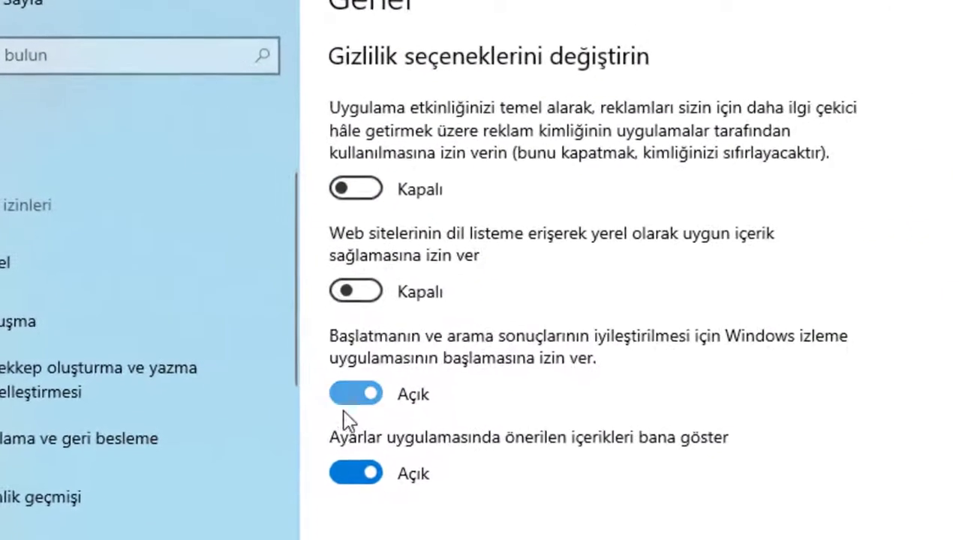
pyautogui.click(302, 335)
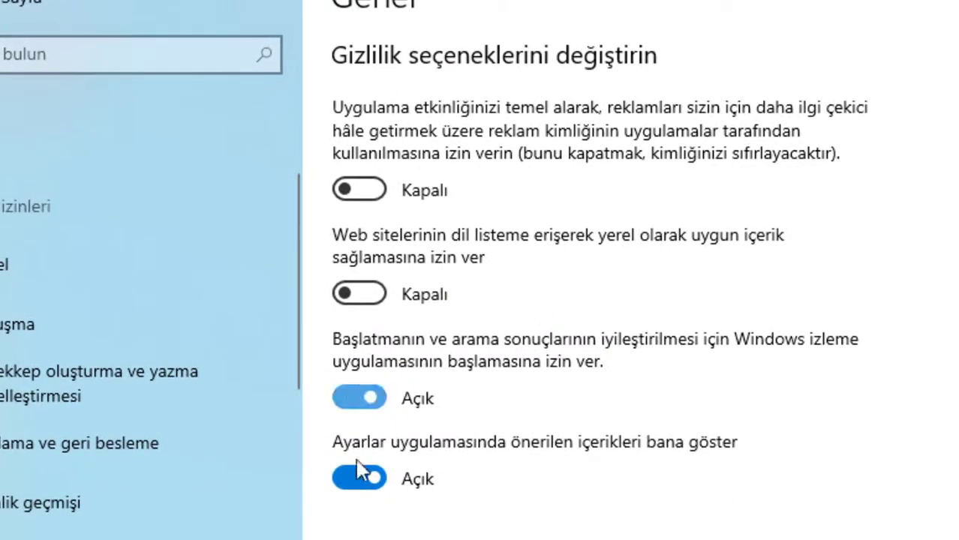
pyautogui.click(367, 401)
pyautogui.click(347, 474)
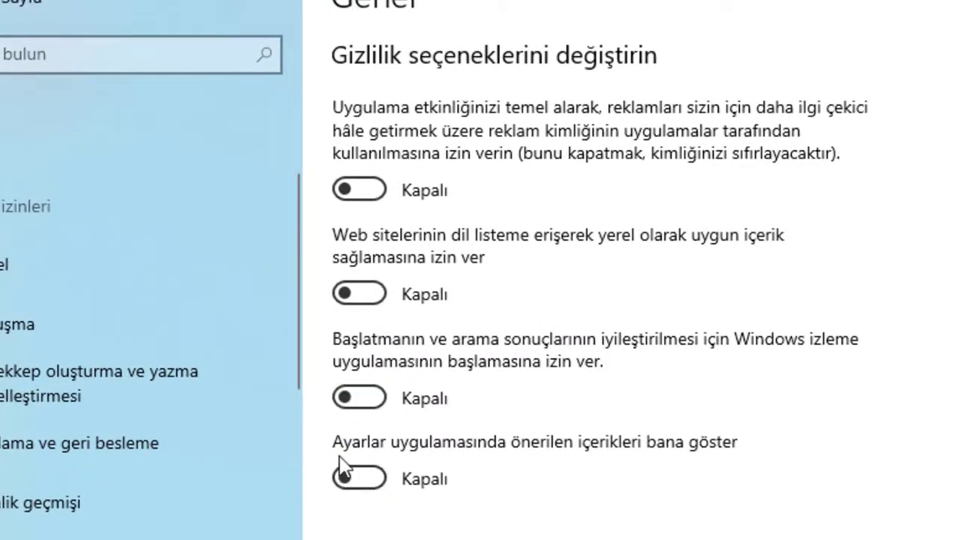
# Open the Konum privacy page, and in Notepad add the line "BURADA KONUM KISMI VAR ORANIDA BAGLAYIRISZ"
pyautogui.click(47, 415)
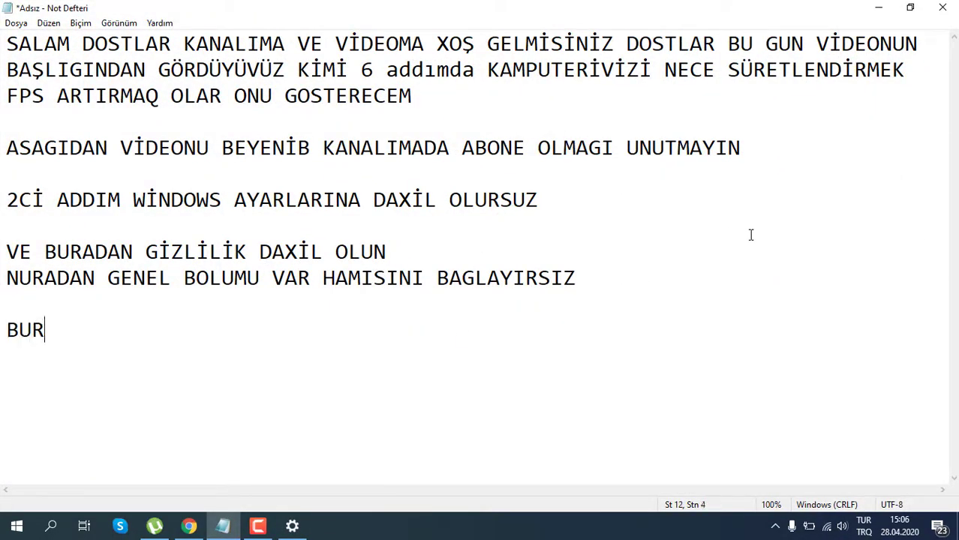
pyautogui.write('ADA KONUM KIS')
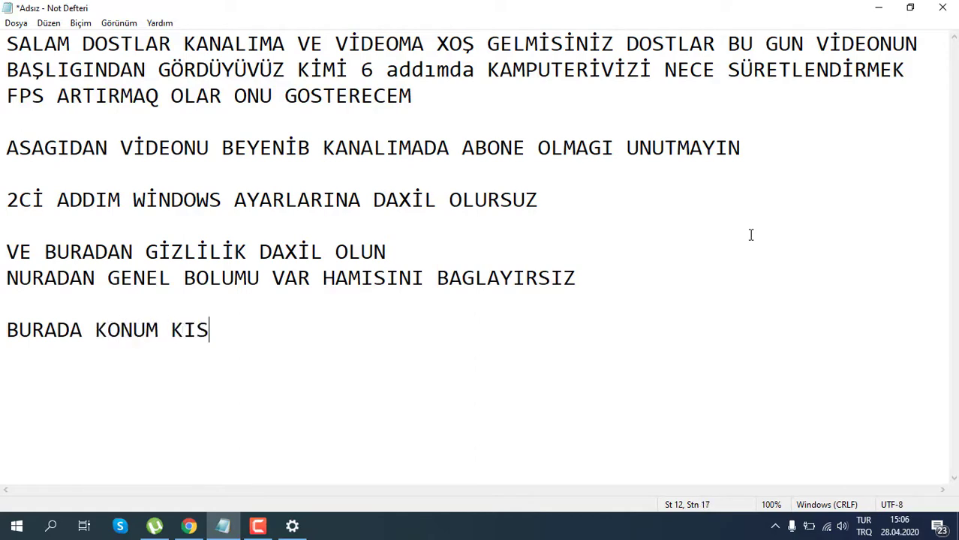
pyautogui.write('MI VAR')
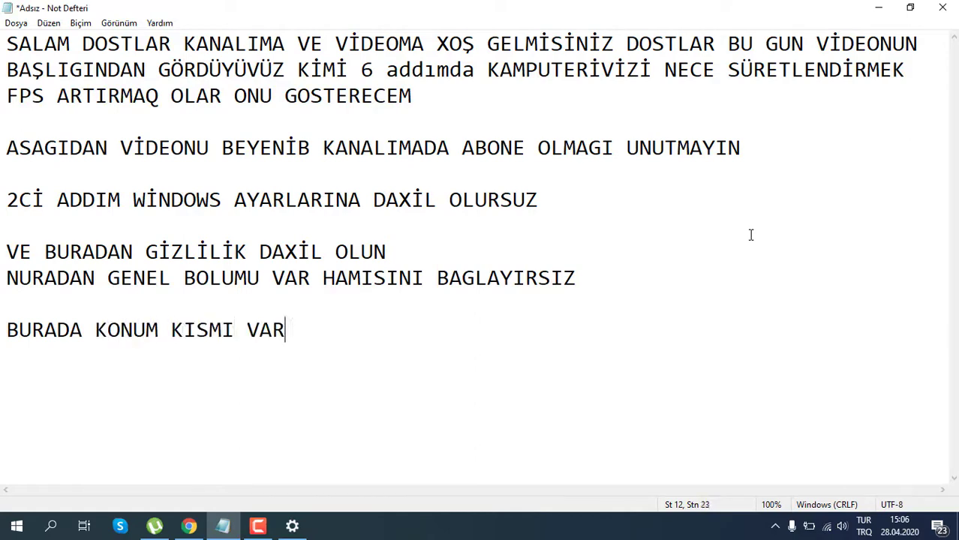
pyautogui.write(' ORANIDA BAG')
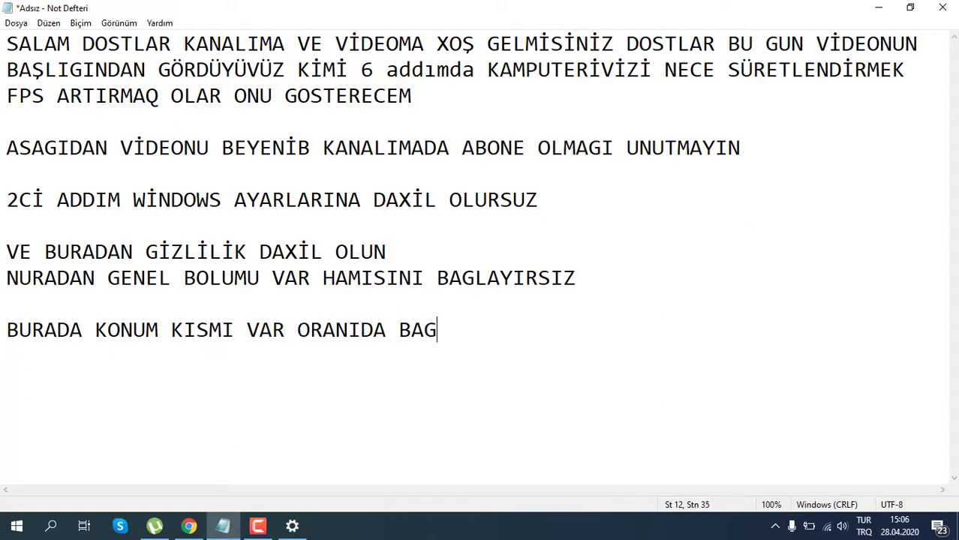
pyautogui.write('LAYIRISZ')
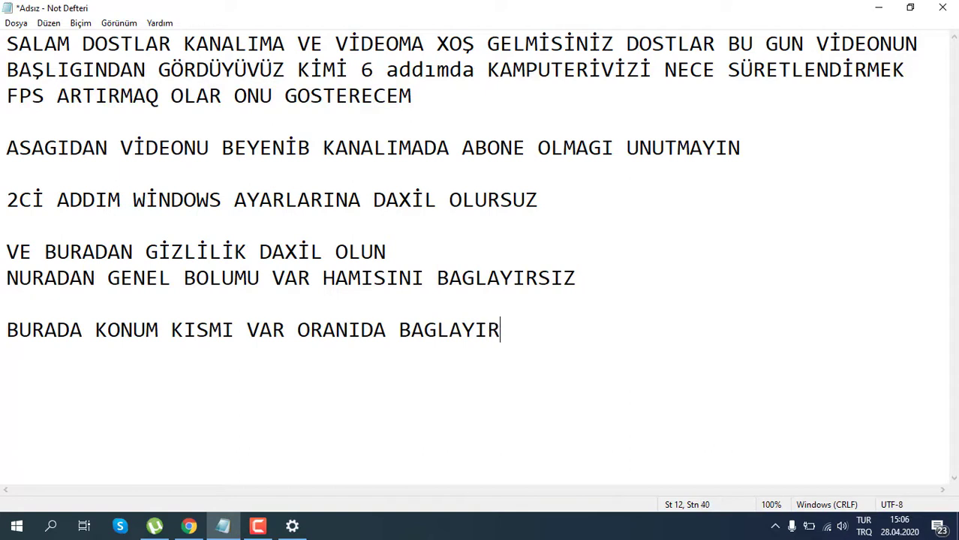
# Return to the Konum page in Windows Settings and turn off apps' access to the location
pyautogui.click(876, 6)
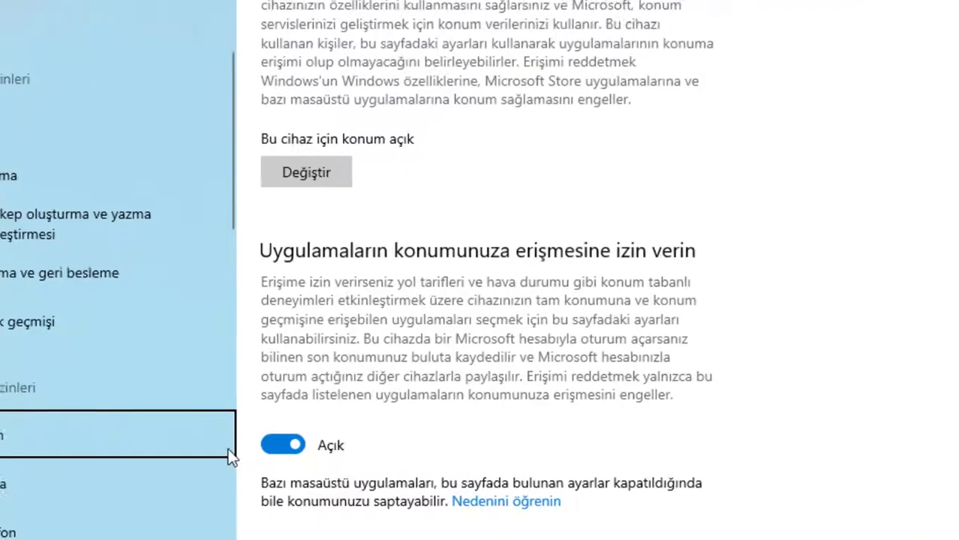
pyautogui.click(256, 422)
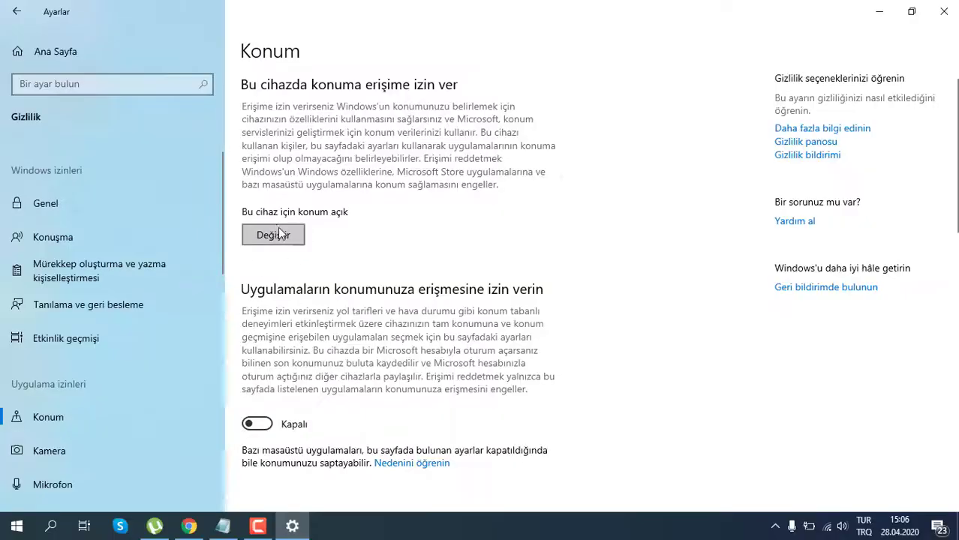
# Turn off location access for this device on the Konum page
pyautogui.click(360, 75)
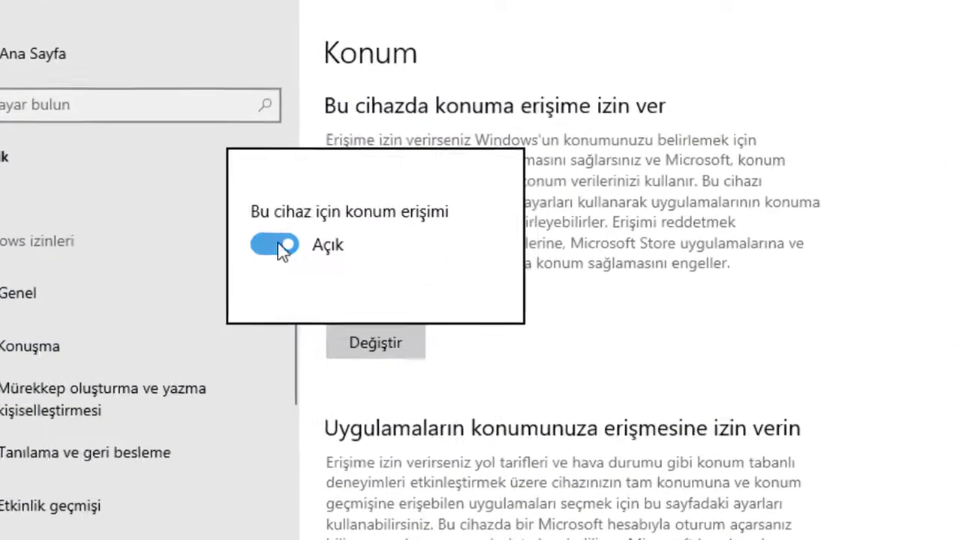
pyautogui.click(216, 176)
pyautogui.press('Escape')
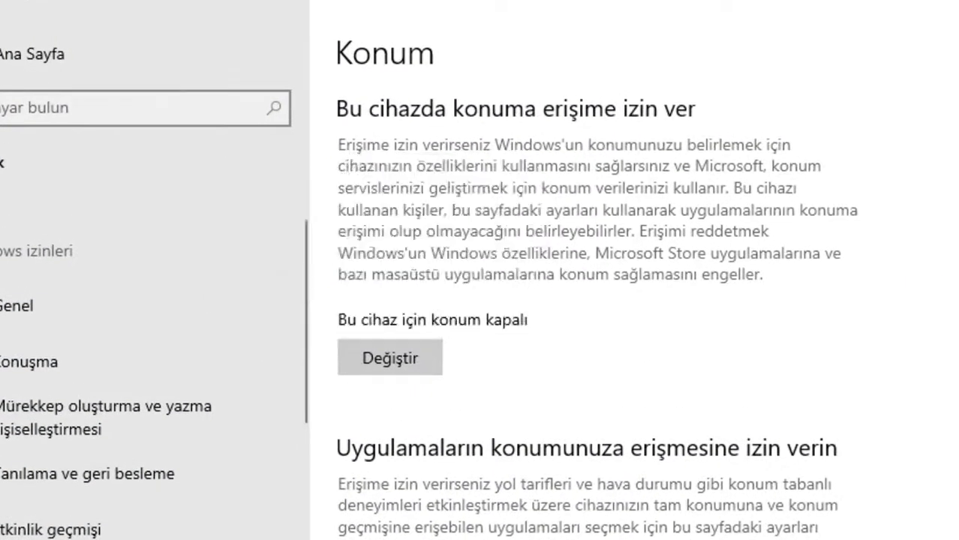
# Find the location history section, and in Notepad add the line "TEMİZLEYEDE BILERSIZ" below the Konum note
pyautogui.scroll(-7, 954, 323)
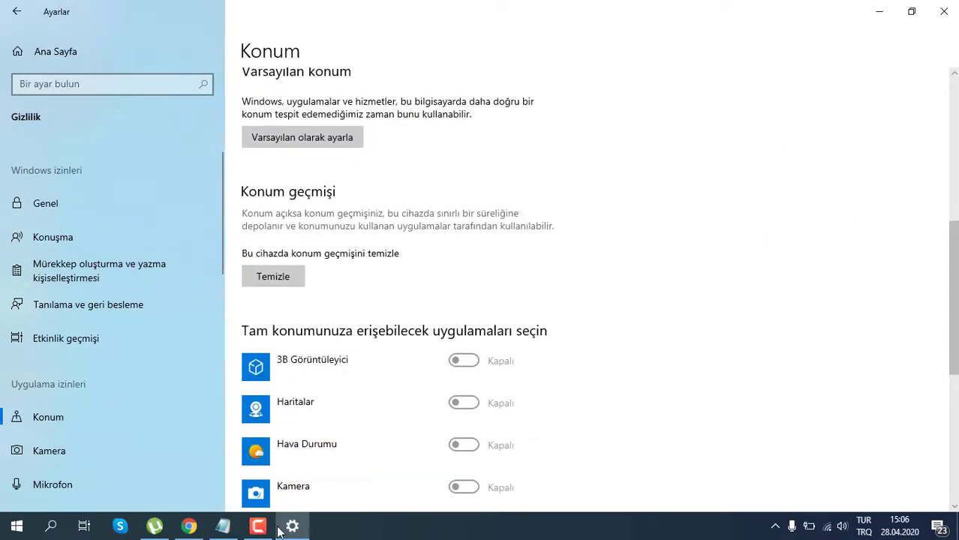
pyautogui.click(223, 526)
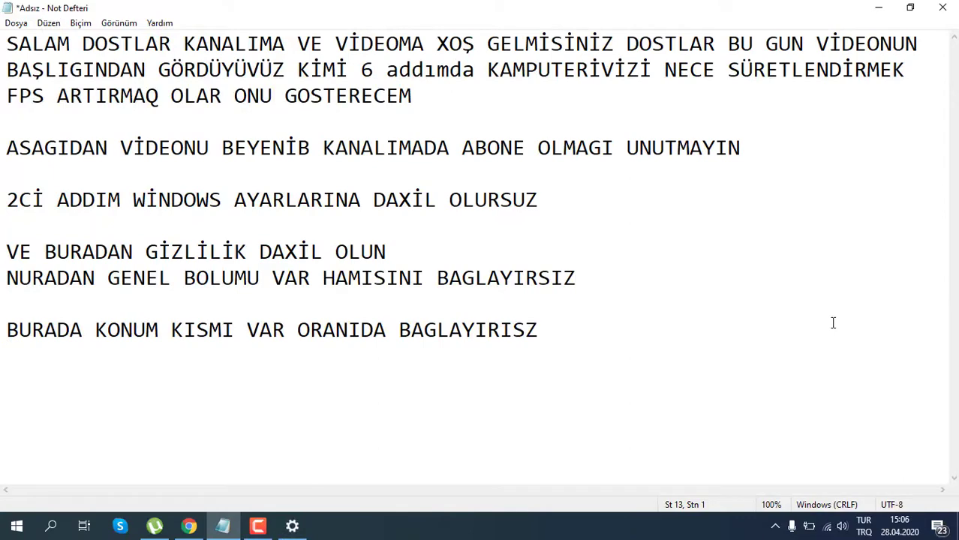
pyautogui.write('MİZ')
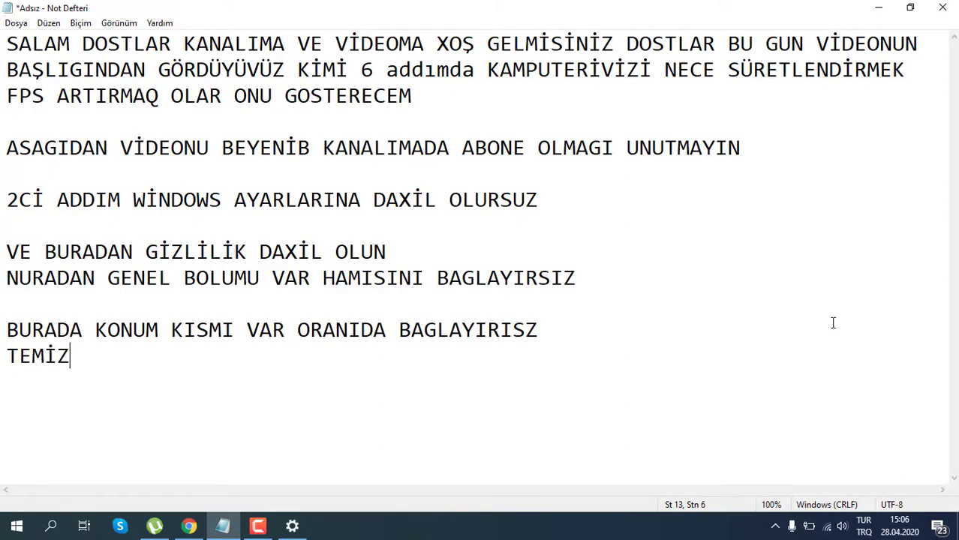
pyautogui.write('LEYEDE ')
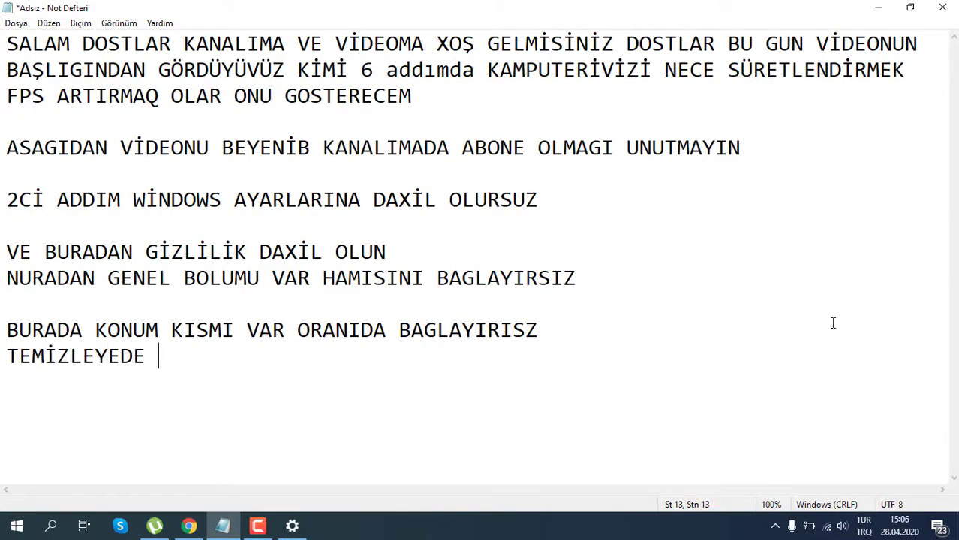
pyautogui.write('BILERSIZ')
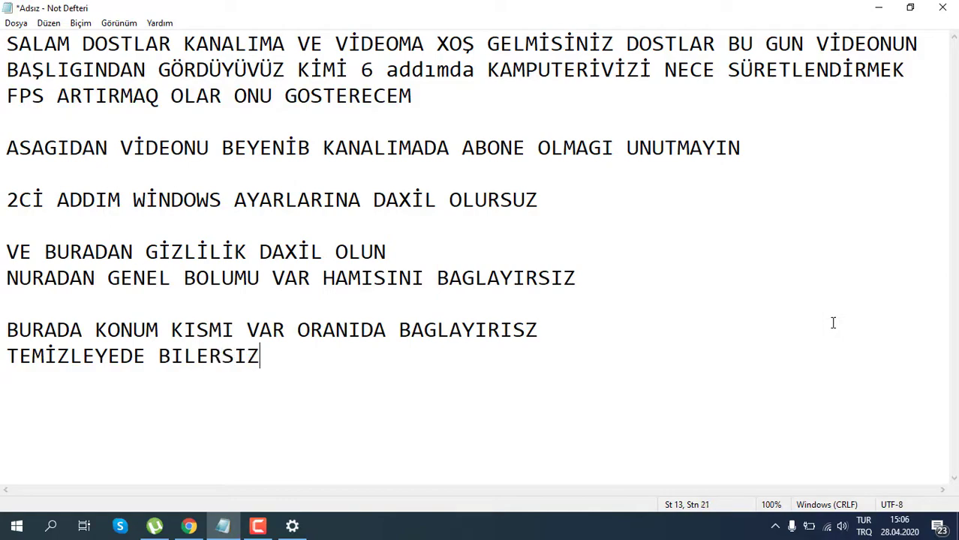
# Review the per-app location list in Windows Settings, and in Notepad add the line "BURADAN BUTUN AYARLARI BAGLAYIRSIZ"
pyautogui.click(292, 526)
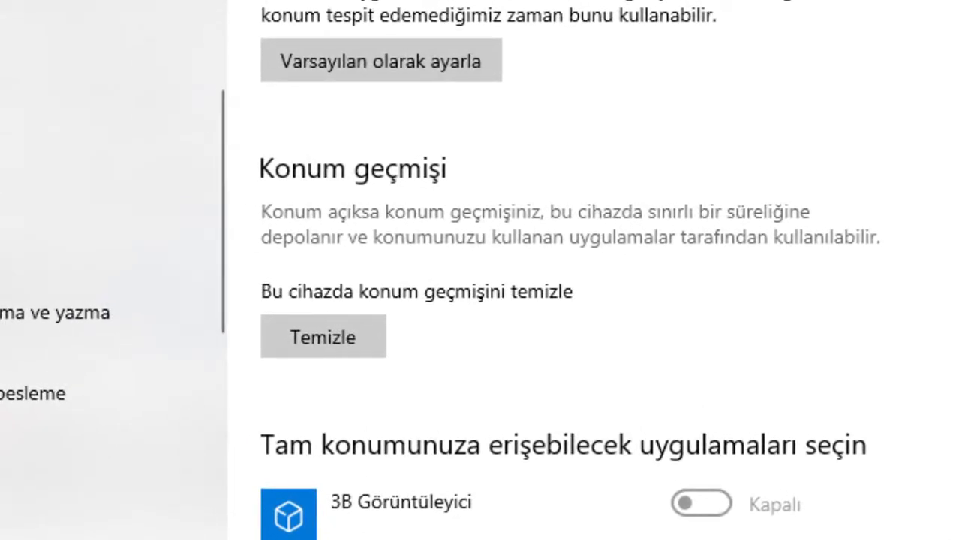
pyautogui.scroll(-5, 938, 268)
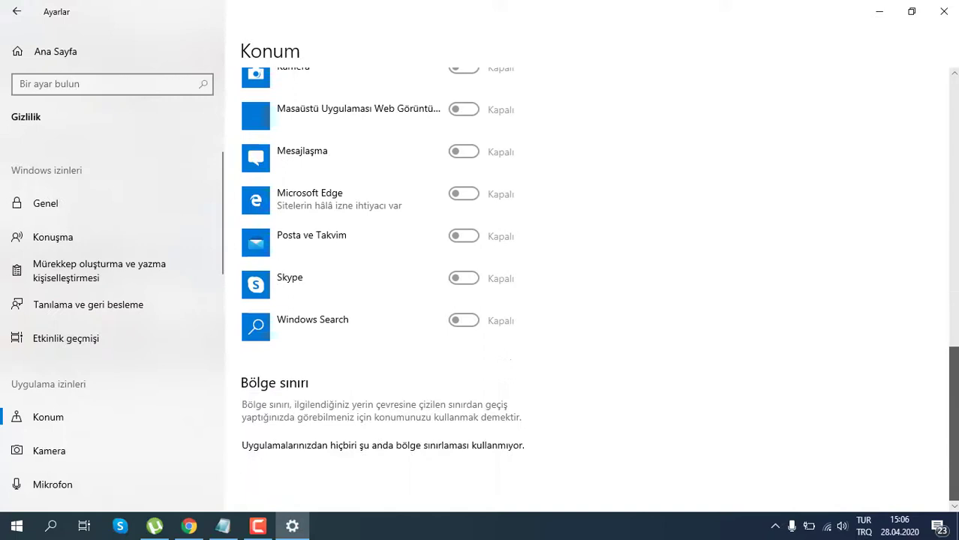
pyautogui.scroll(3, 598, 290)
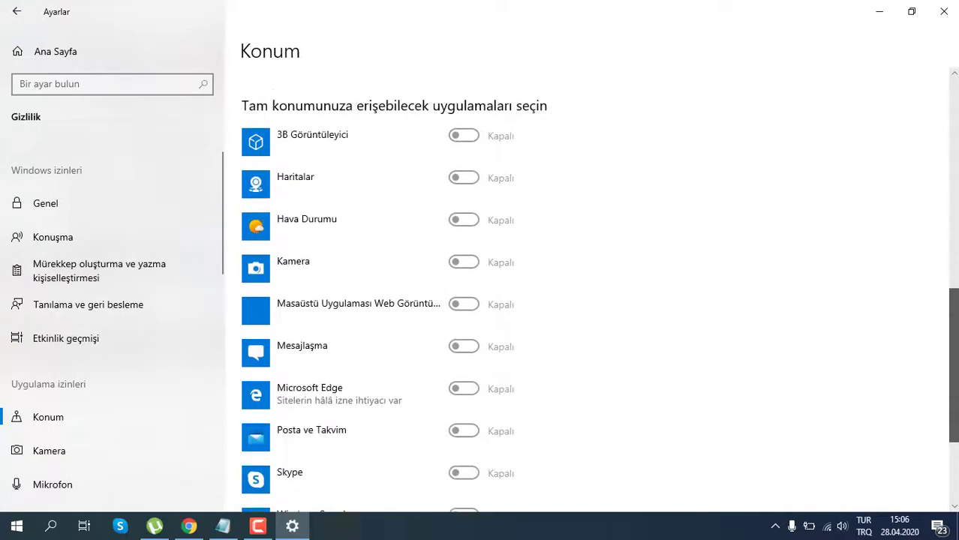
pyautogui.scroll(-1, 598, 290)
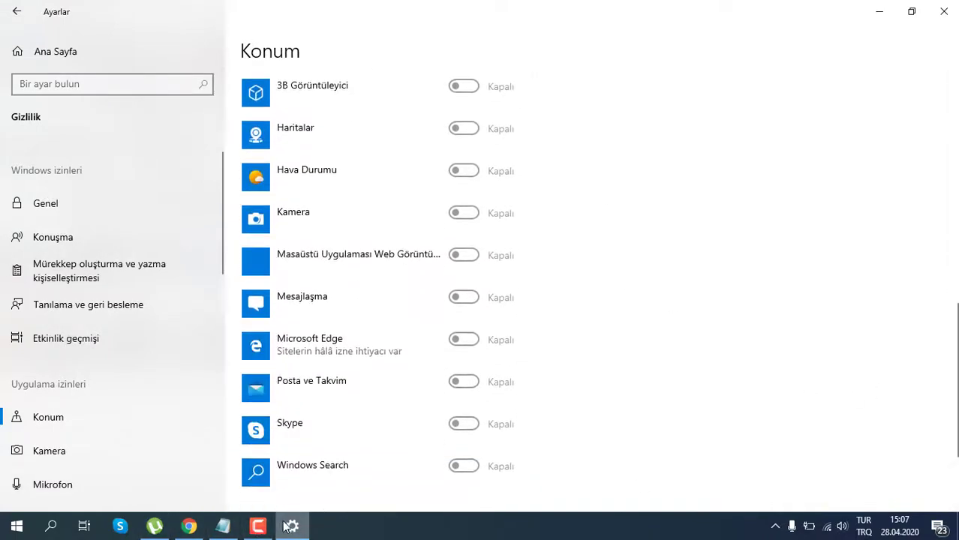
pyautogui.click(225, 526)
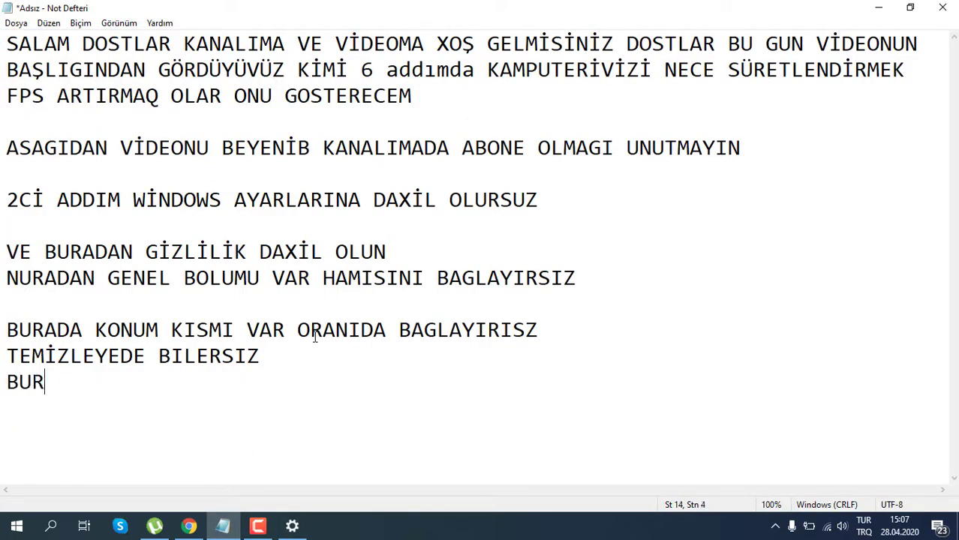
pyautogui.write('A')
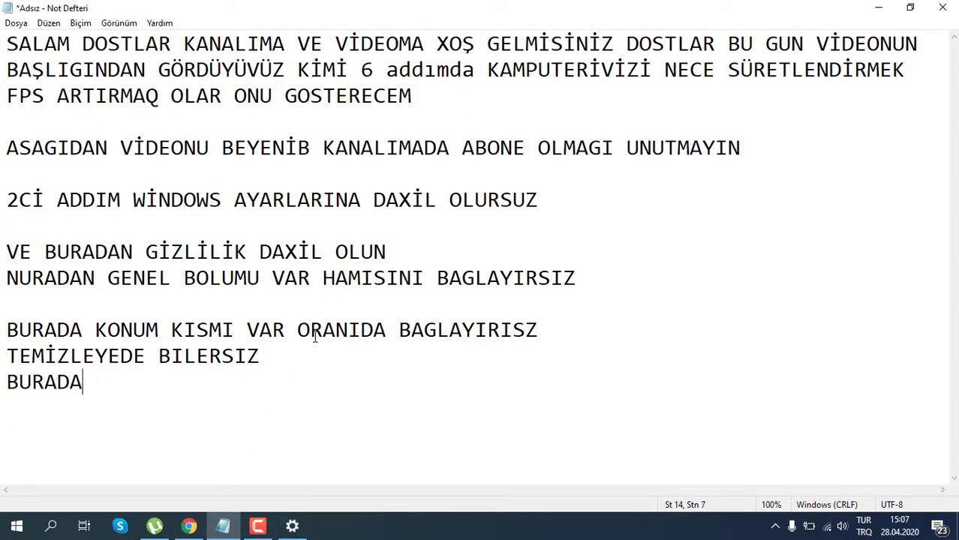
pyautogui.write('N BUTUN')
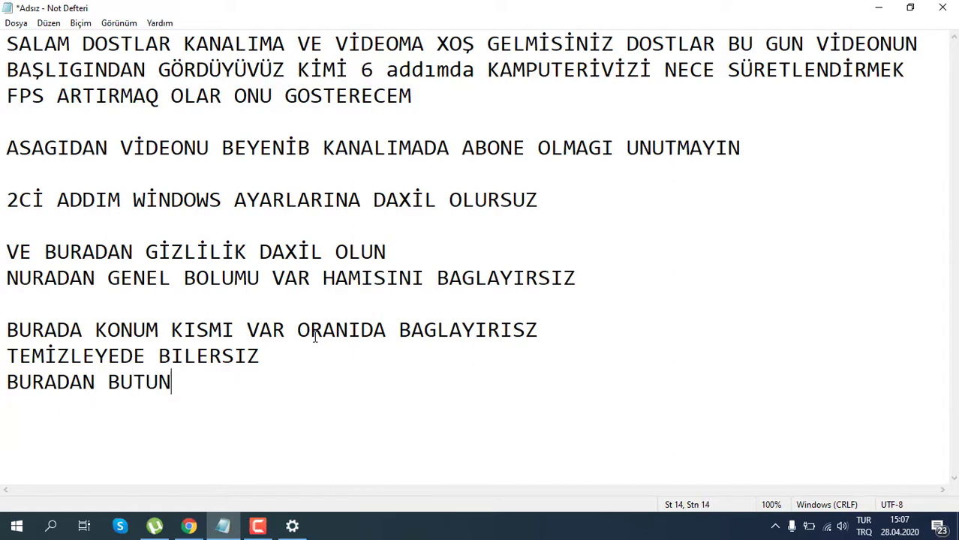
pyautogui.write(' AYAR')
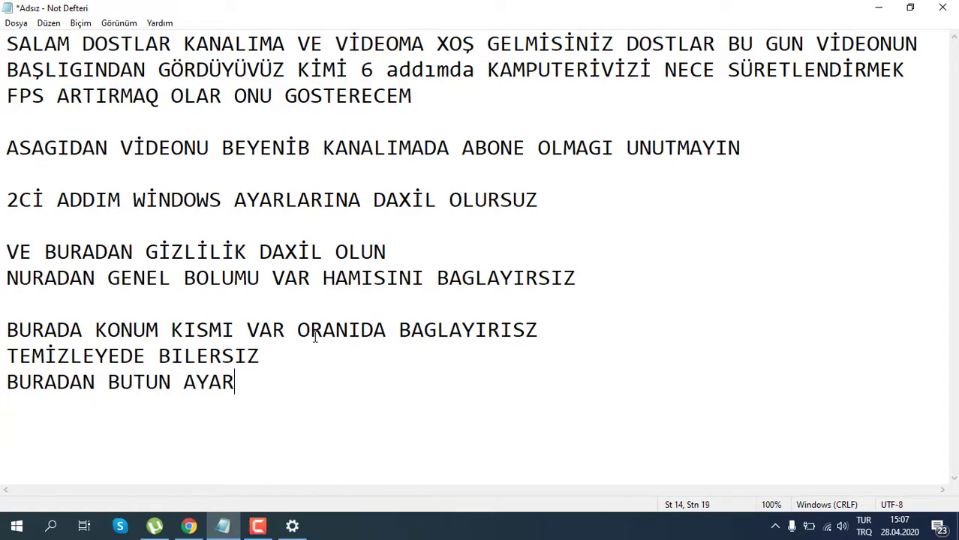
pyautogui.write('LARI BAG')
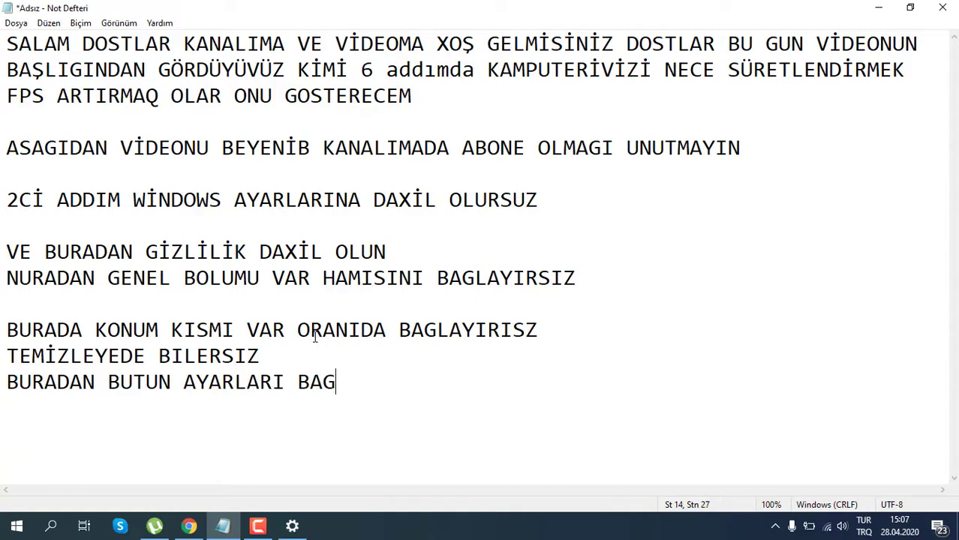
pyautogui.write('LAYIRSIZ')
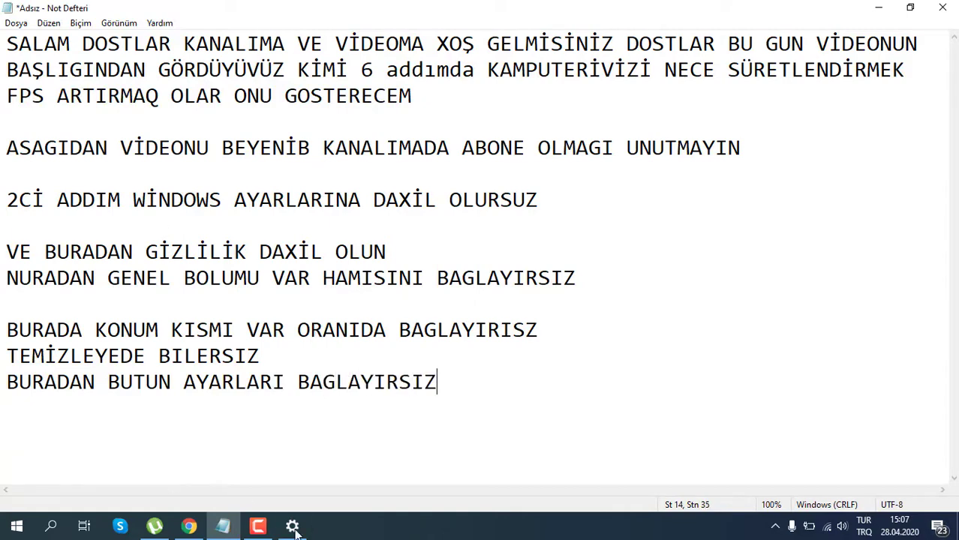
# Open the Kamera privacy page in Windows Settings, and in Notepad add the line "KAMERA ACIQ QALSIN"
pyautogui.click(292, 528)
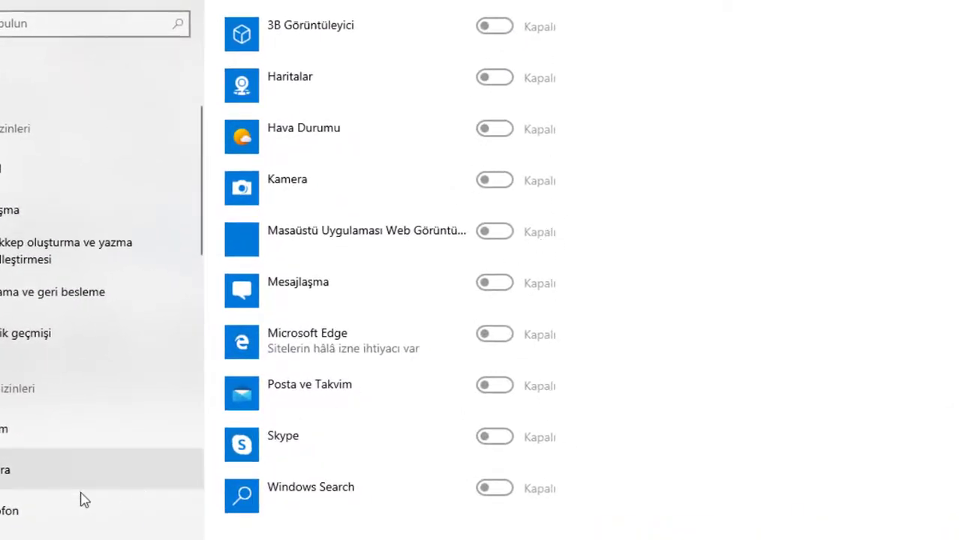
pyautogui.click(41, 474)
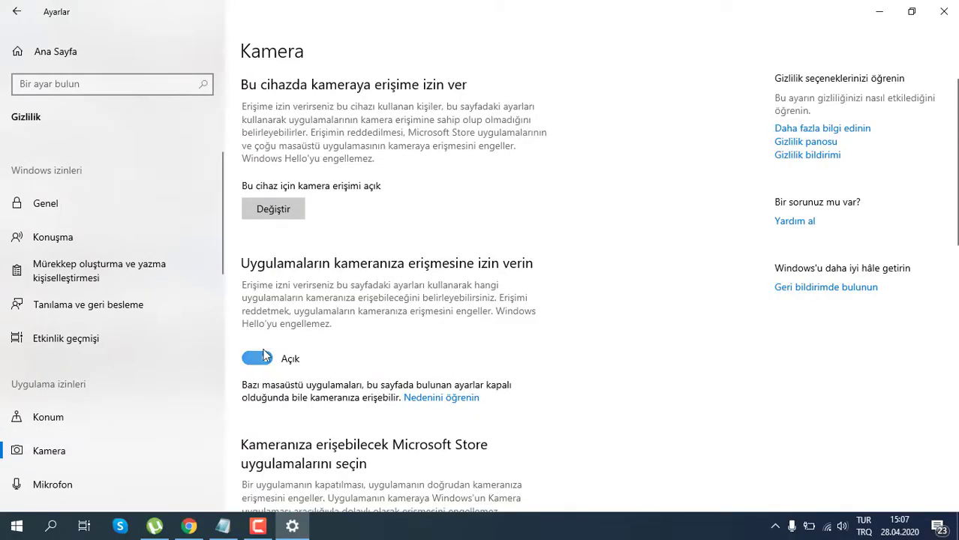
pyautogui.click(223, 526)
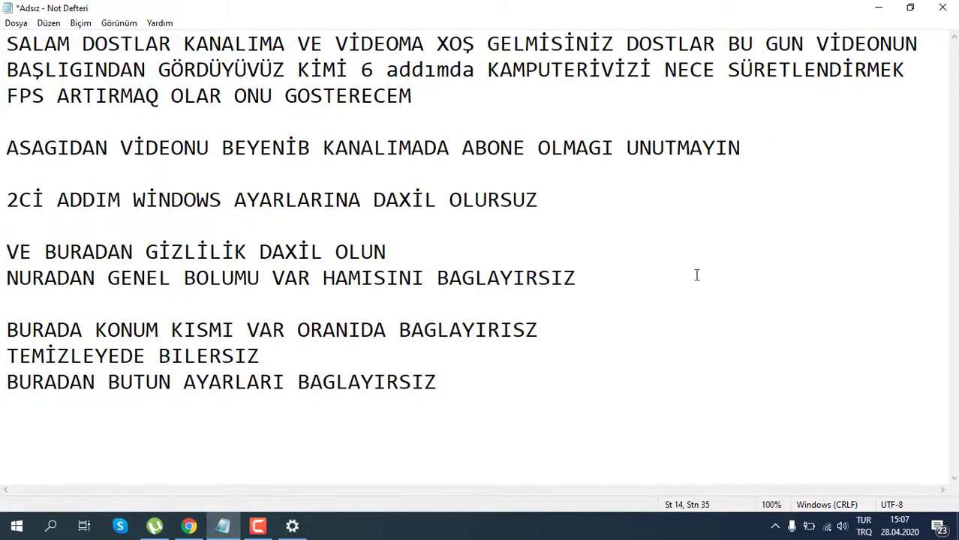
pyautogui.write('KAMERA ')
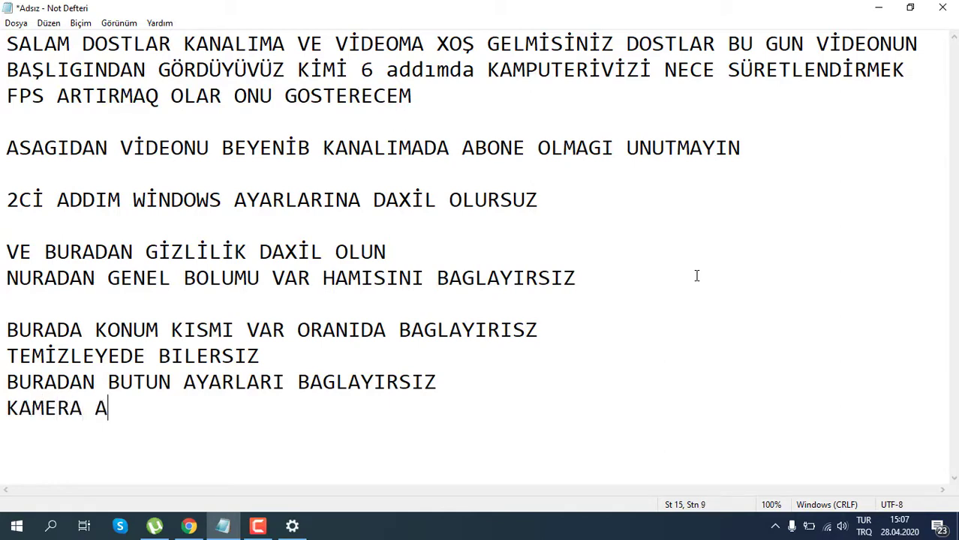
pyautogui.write('ACIQ Q')
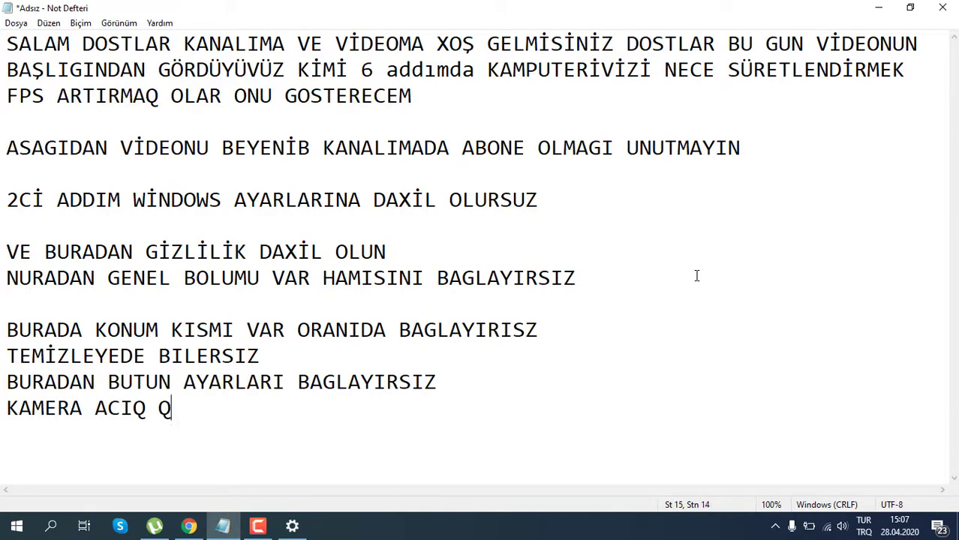
pyautogui.write('ALSIN')
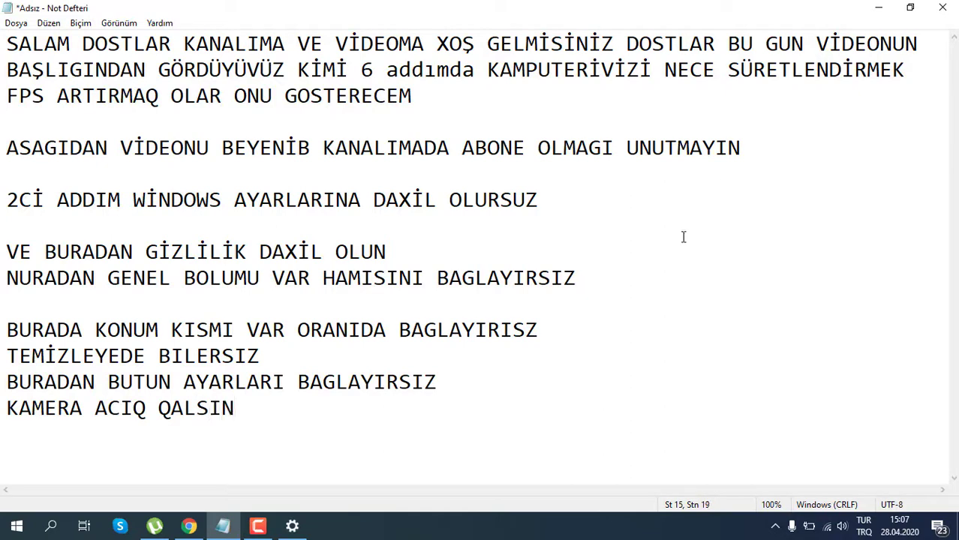
# Back in Windows Settings, turn off camera access for 3B Görüntüleyici, Game bar, Geri Bildirim Merkezi, Microsoft Edge, Microsoft Store, OneNote and Windows Search
pyautogui.click(291, 526)
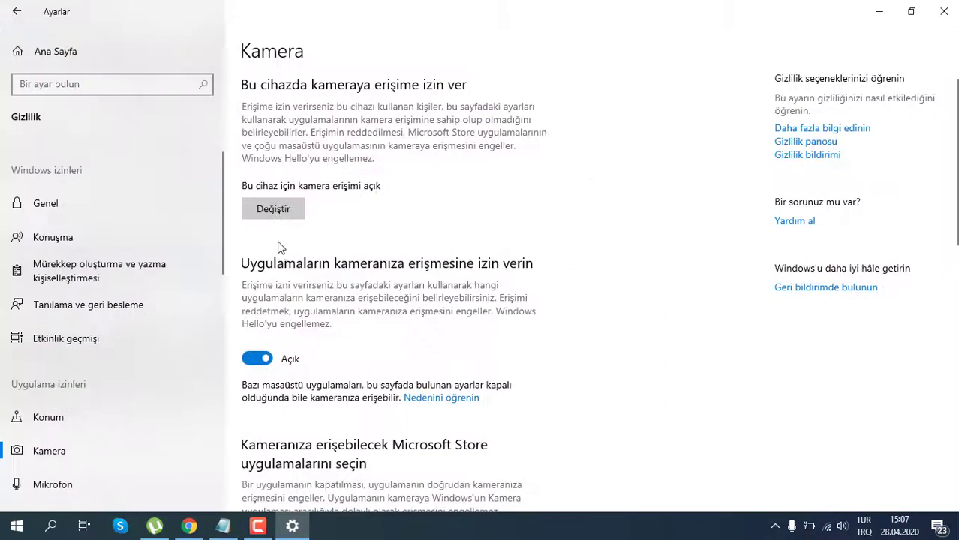
pyautogui.click(302, 218)
pyautogui.click(507, 216)
pyautogui.moveTo(956, 182); pyautogui.dragTo(956, 329)
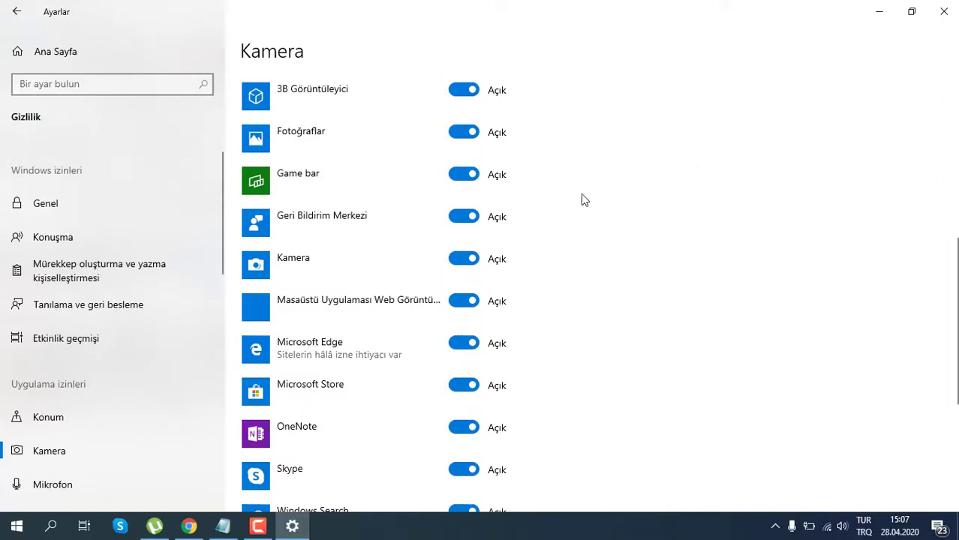
pyautogui.click(472, 90)
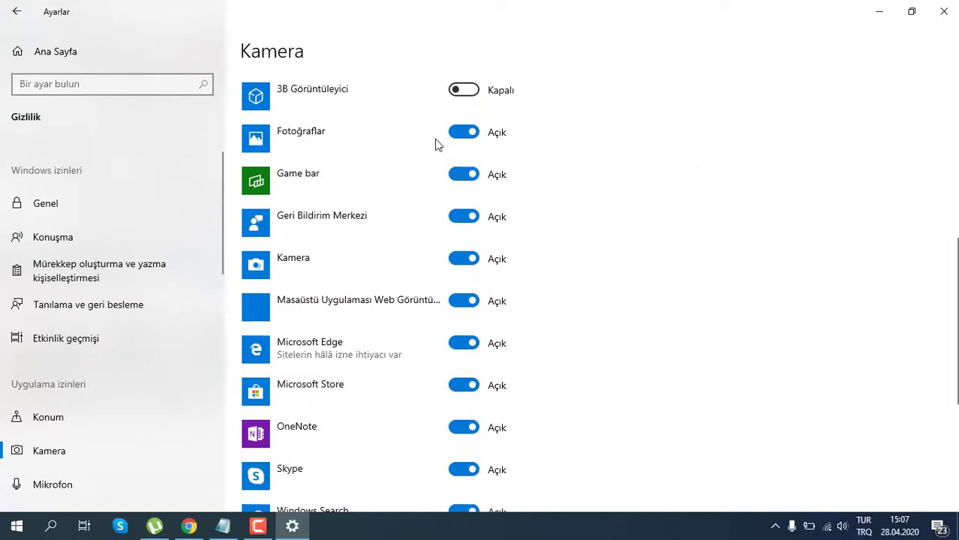
pyautogui.click(458, 176)
pyautogui.click(459, 224)
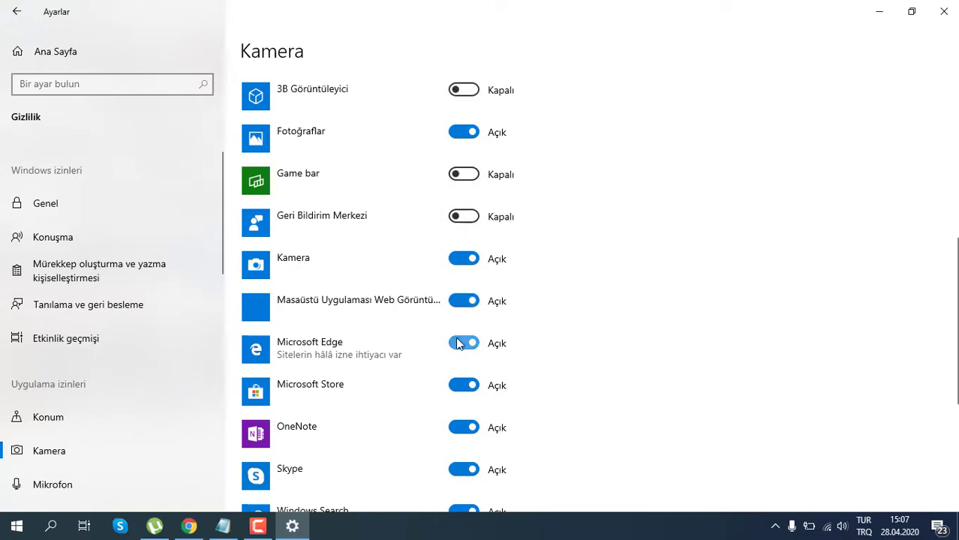
pyautogui.click(464, 385)
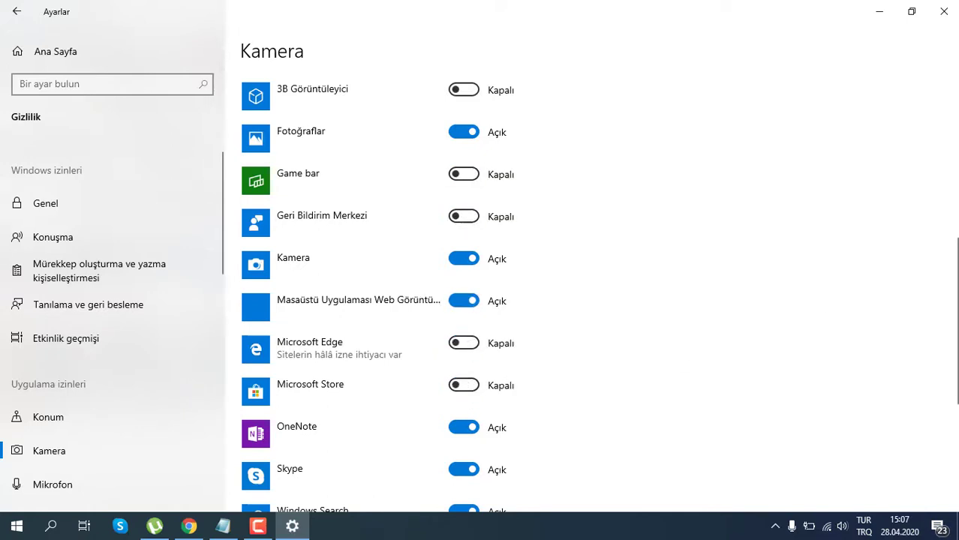
pyautogui.moveTo(953, 323); pyautogui.dragTo(953, 383)
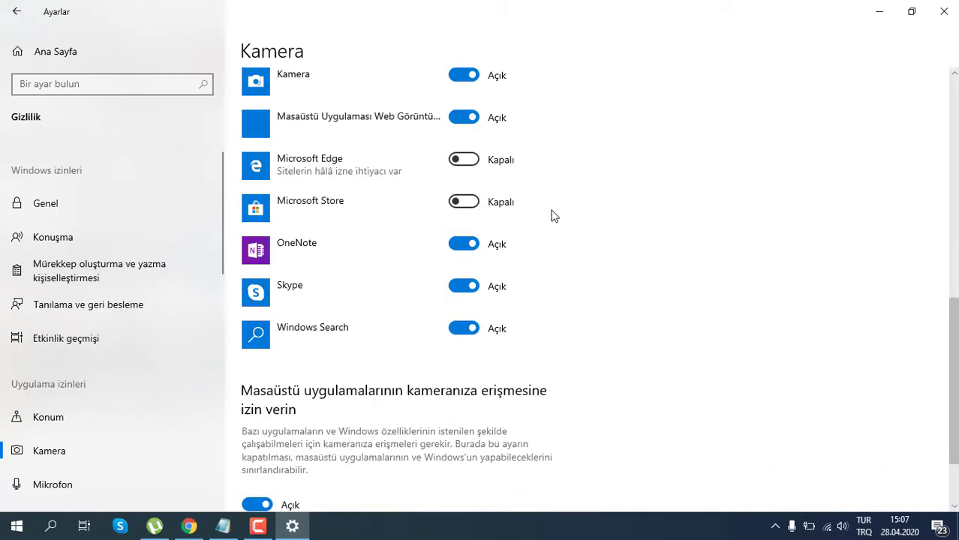
pyautogui.click(464, 243)
pyautogui.click(463, 327)
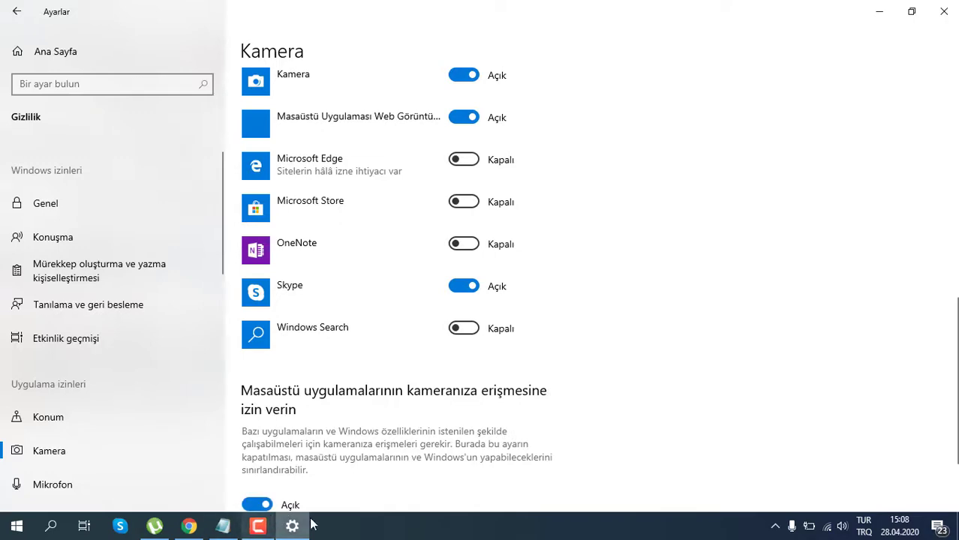
# In Notepad, add the line "BURADAN MEN GOSTERDIGLERIMI BAGLAYIRSIZ" below the camera note
pyautogui.click(223, 526)
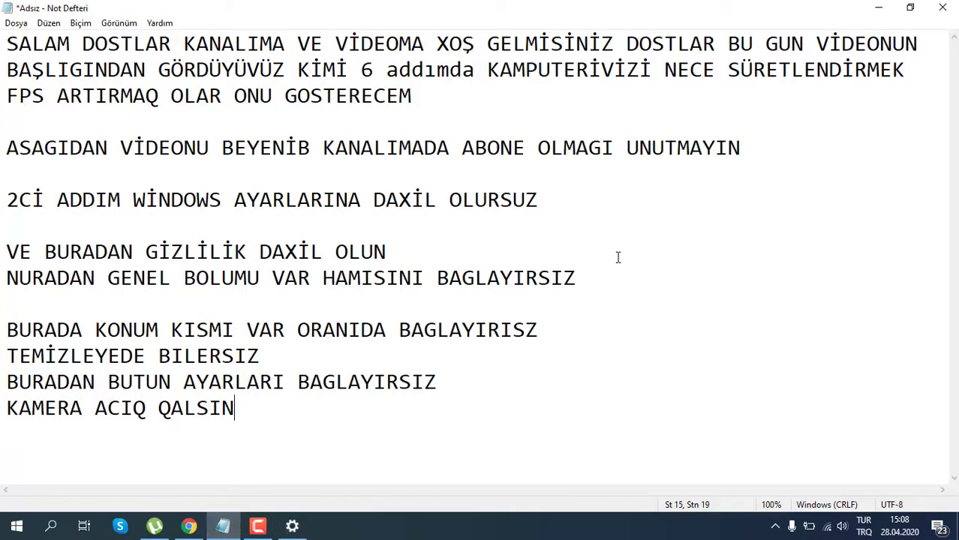
pyautogui.write('BURADAN MEN')
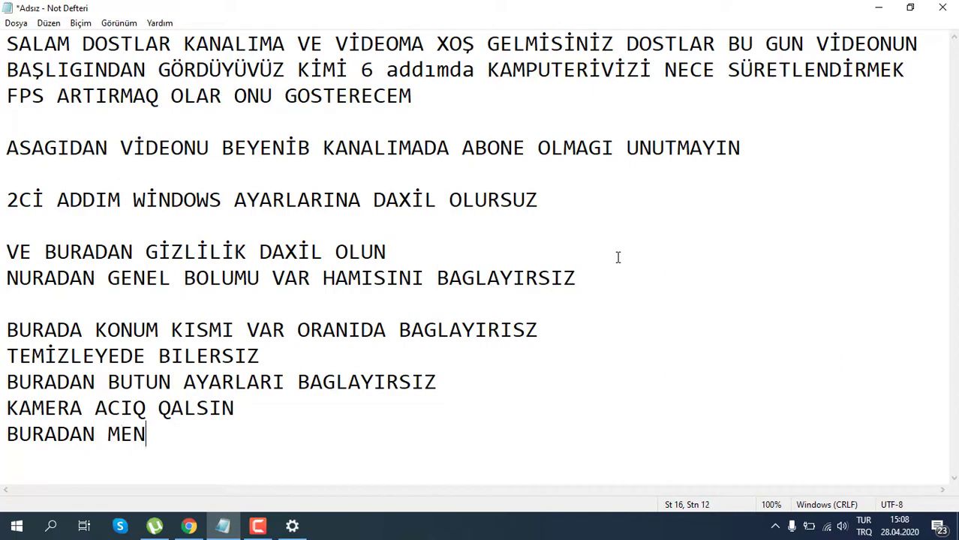
pyautogui.write(' GOSTER')
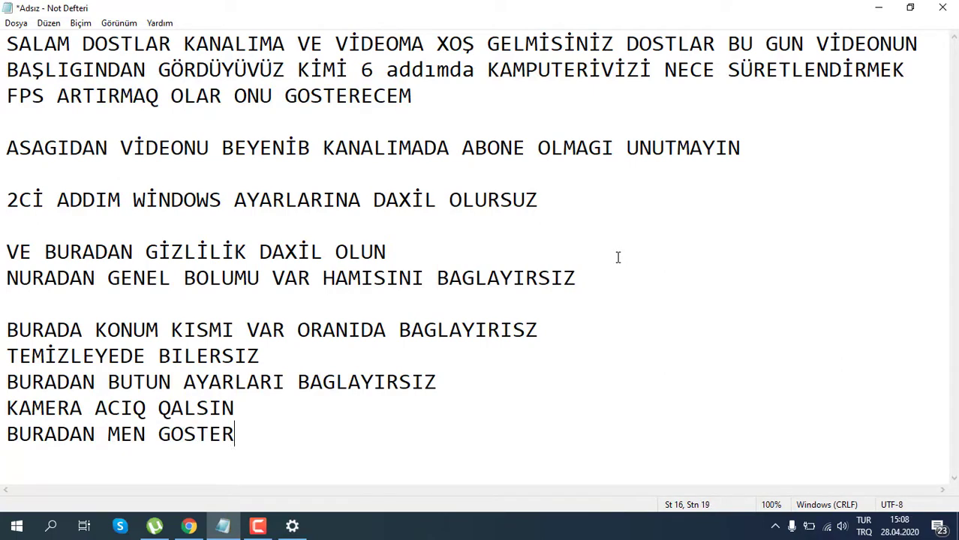
pyautogui.write('DIGLERIM')
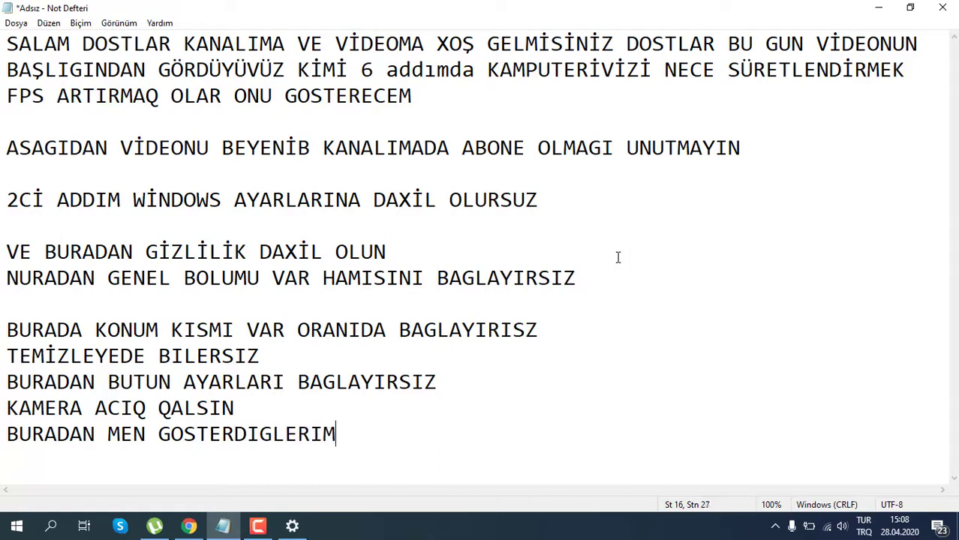
pyautogui.write('I BAGLAYIR')
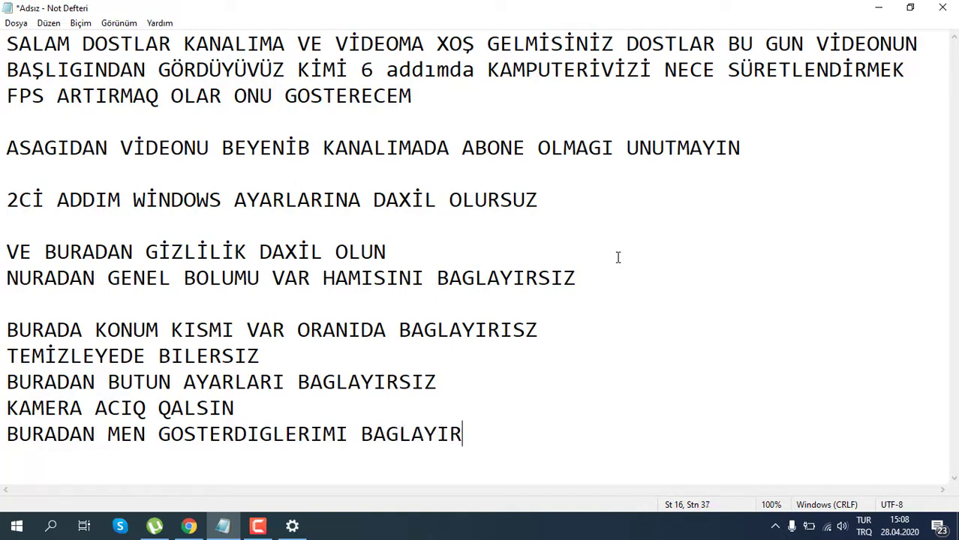
pyautogui.write('SIZ')
# Back in Windows Settings, recheck the per-app camera list, and review the per-app microphone access on the Mikrofon privacy page
pyautogui.click(292, 526)
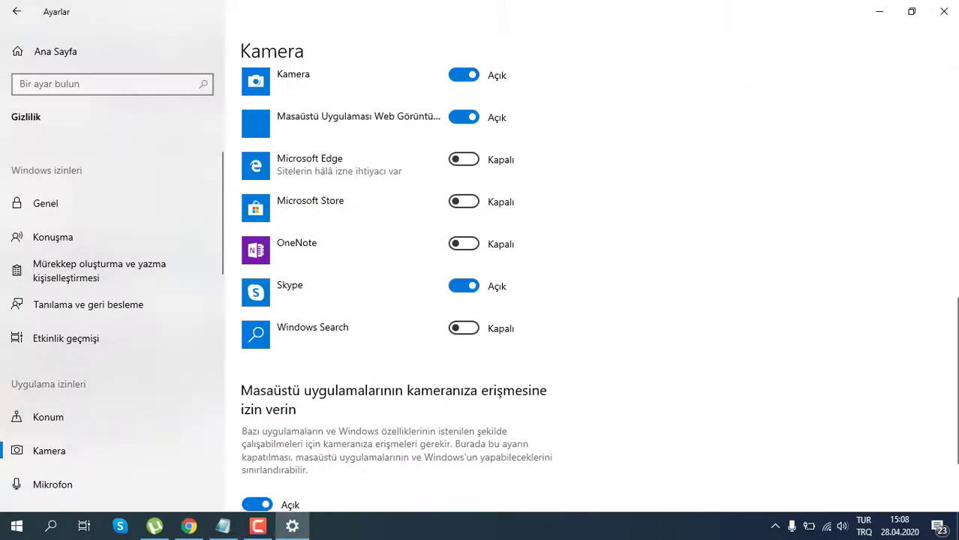
pyautogui.scroll(5, 954, 264)
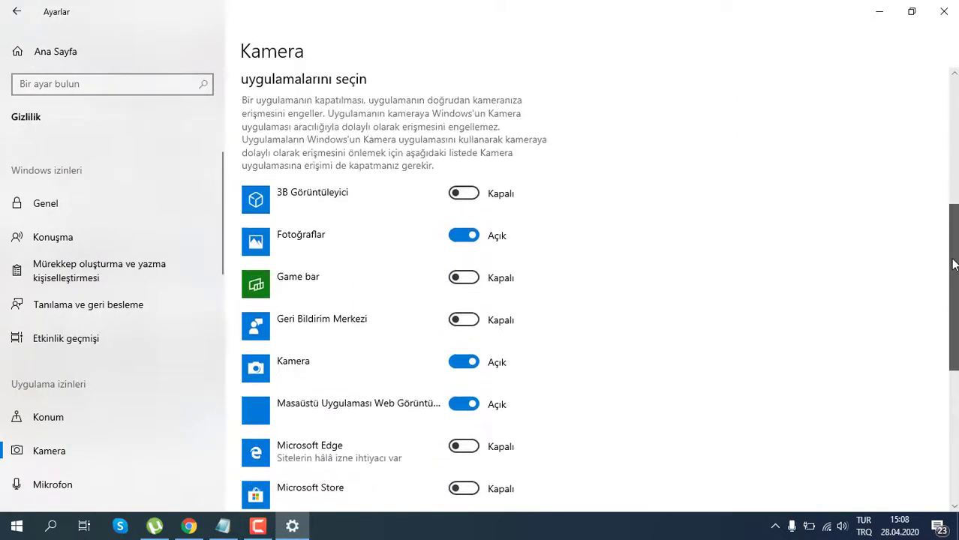
pyautogui.scroll(-3, 955, 264)
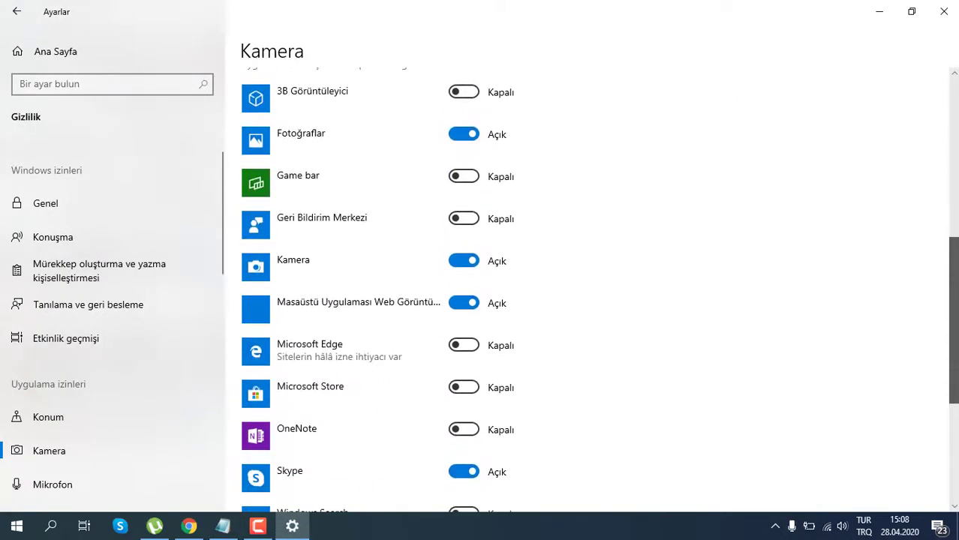
pyautogui.scroll(-1, 315, 231)
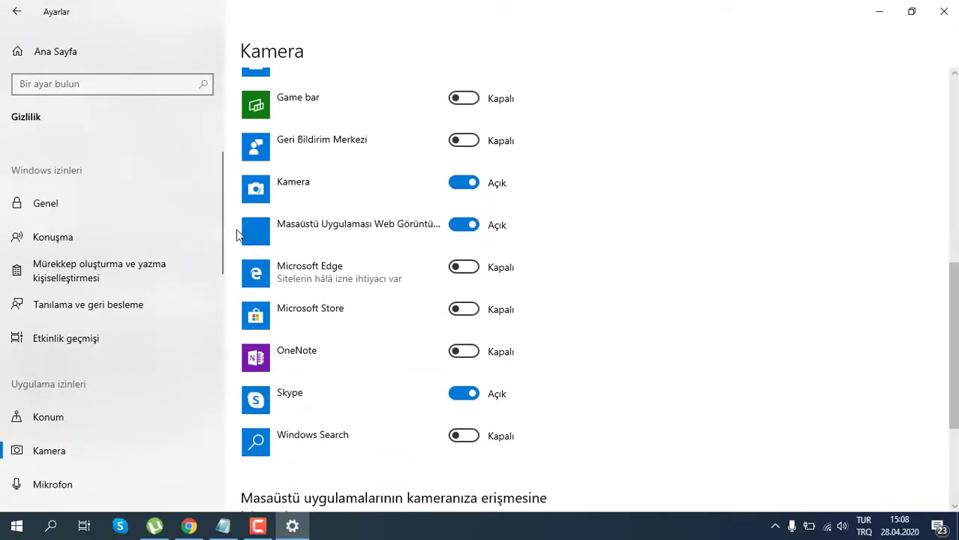
pyautogui.scroll(-3, 101, 328)
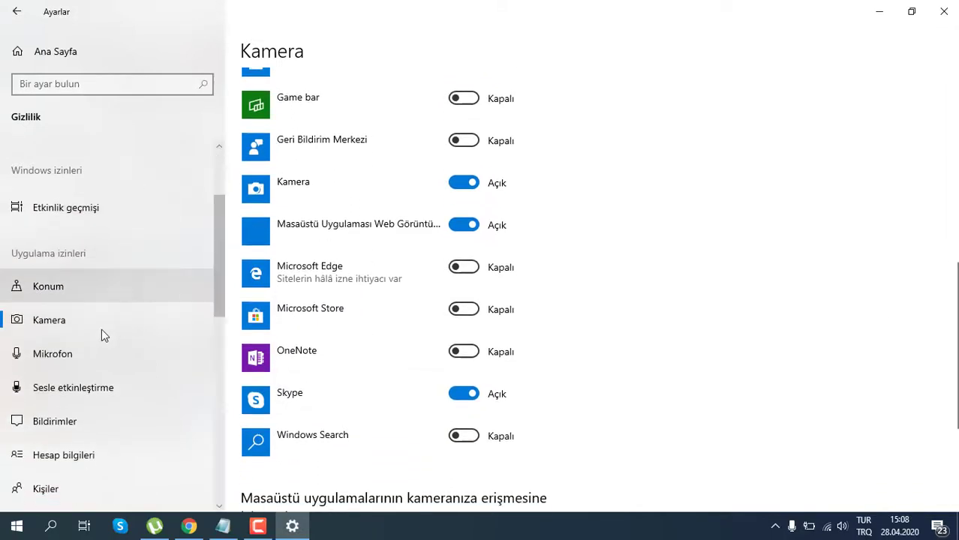
pyautogui.click(102, 353)
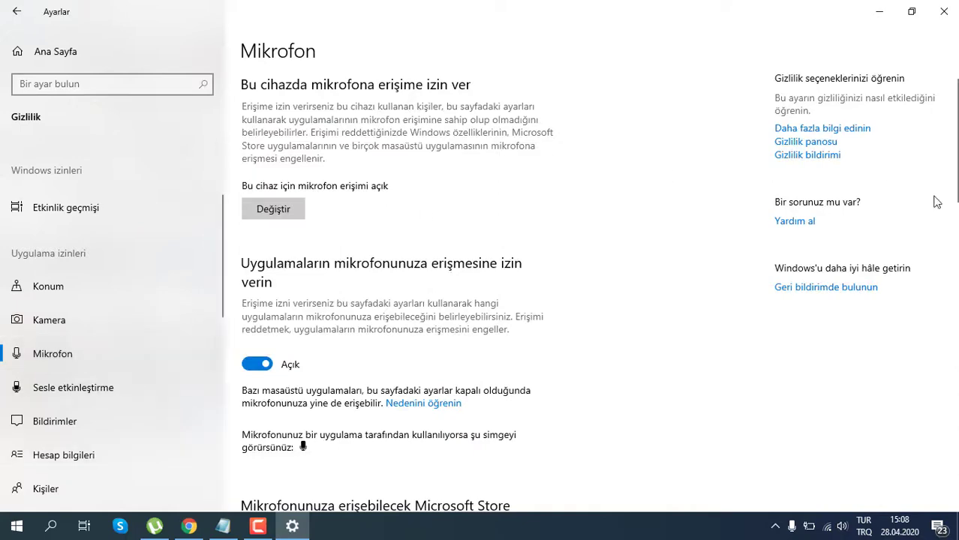
pyautogui.scroll(-6, 956, 187)
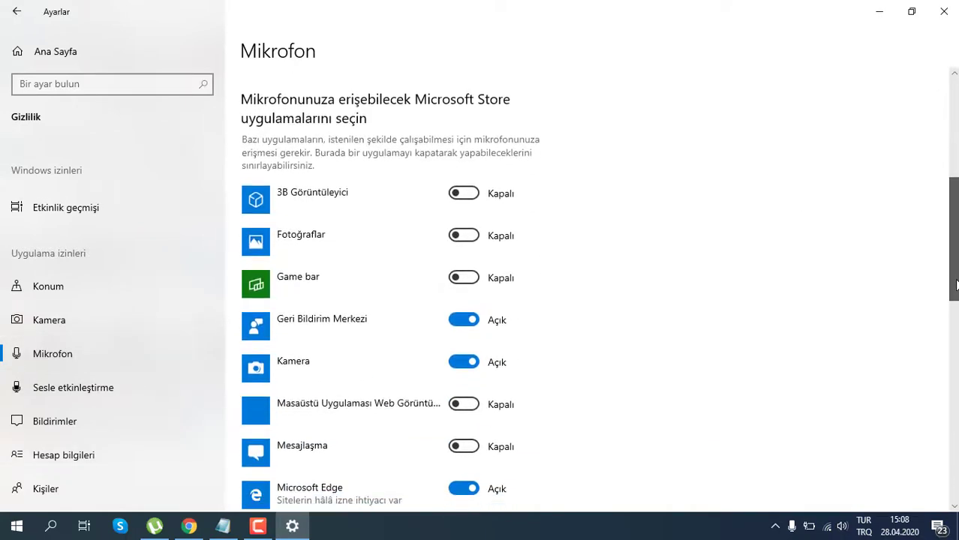
pyautogui.scroll(-4, 953, 300)
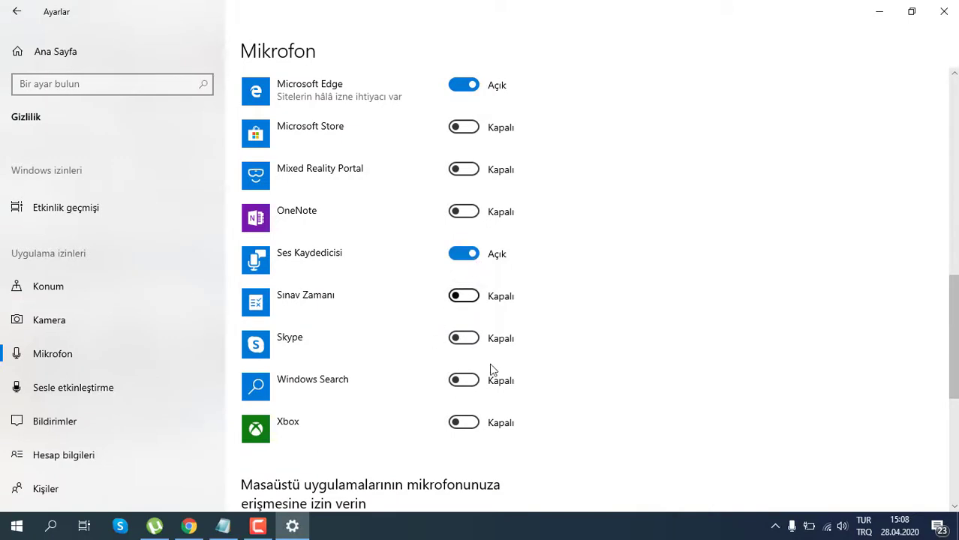
# Switch to Notepad and add the line "MIKRAFONDA ACIQ QALSIN" at the end of the notes
pyautogui.click(293, 530)
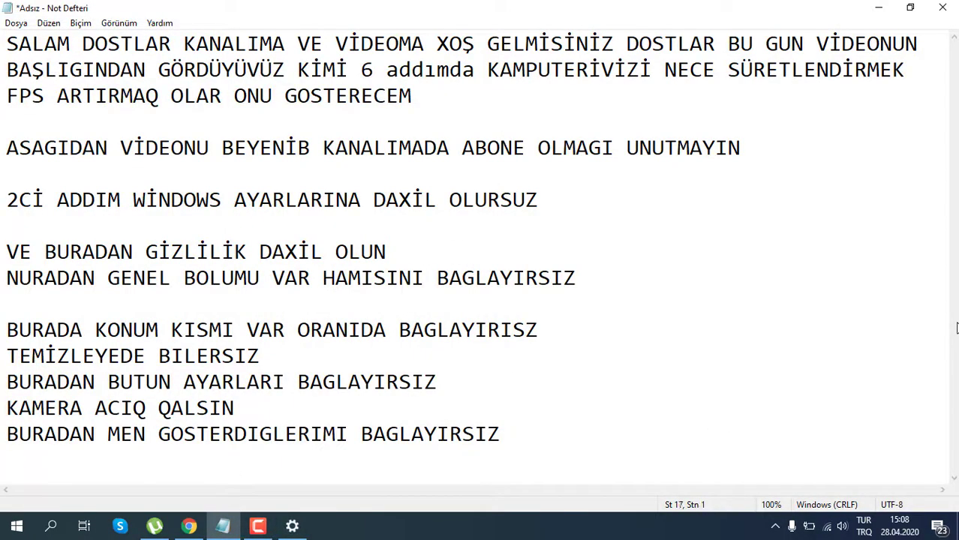
pyautogui.write('MIKRAF')
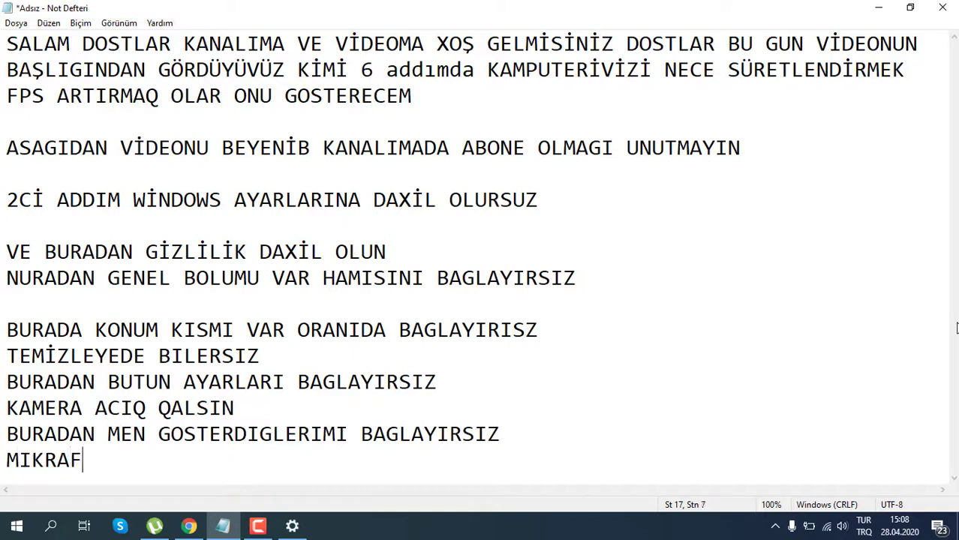
pyautogui.write('ONDA AC')
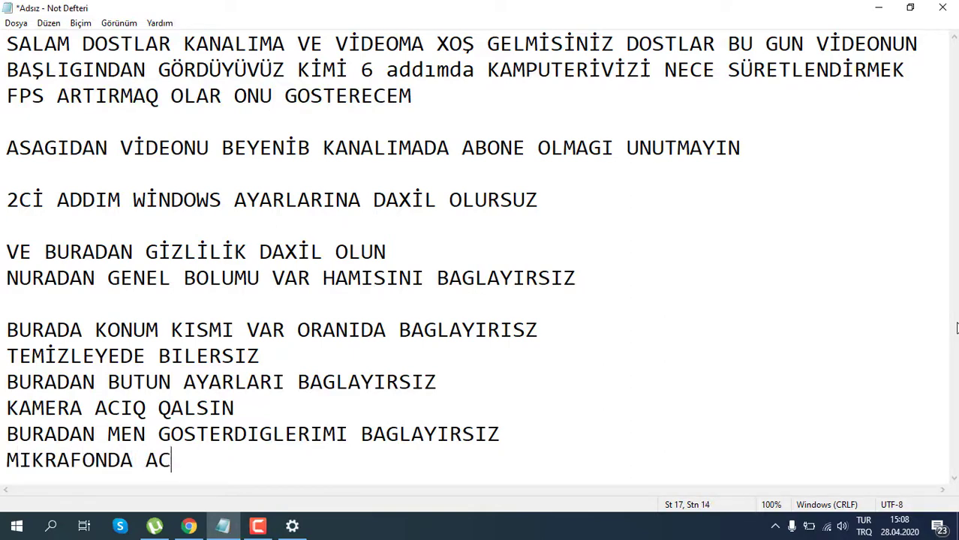
pyautogui.write('IQ QALSI')
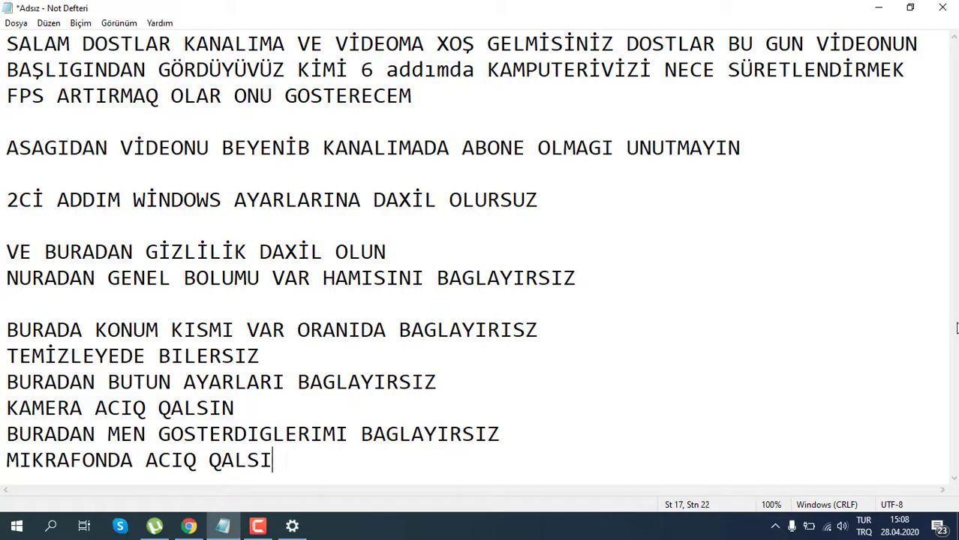
pyautogui.write('N')
# Return to Windows Settings, open the Hesap bilgileri and Kişiler privacy pages, and review which apps can access contacts
pyautogui.click(878, 7)
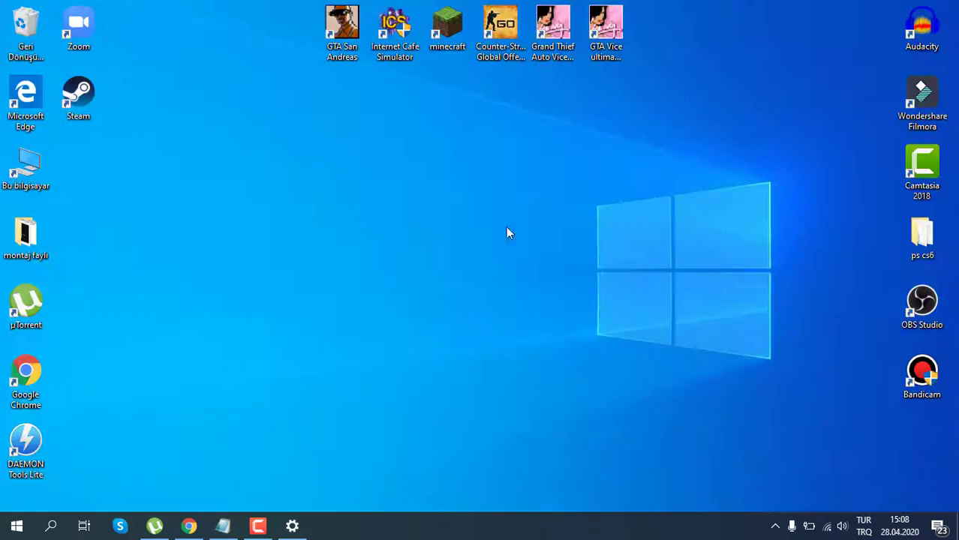
pyautogui.click(291, 526)
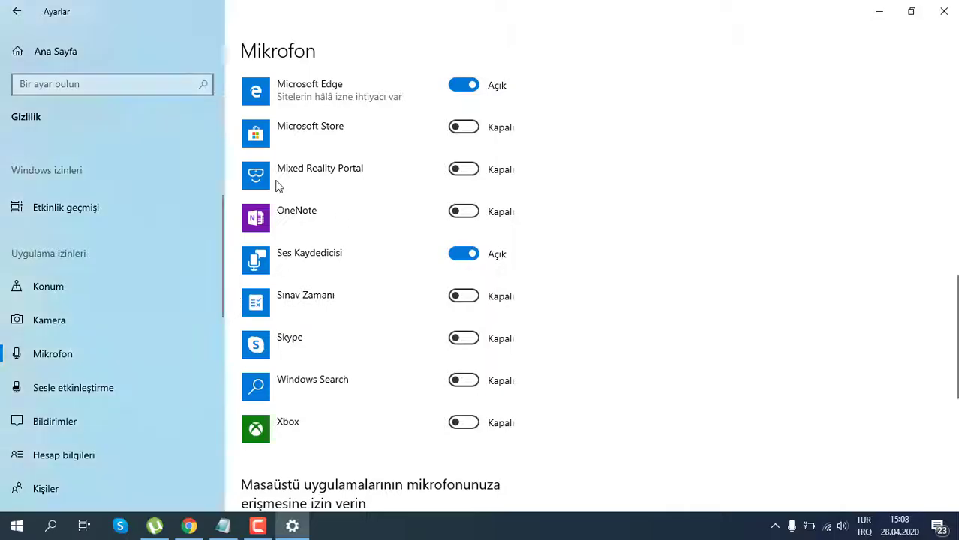
pyautogui.moveTo(222, 234); pyautogui.dragTo(223, 283)
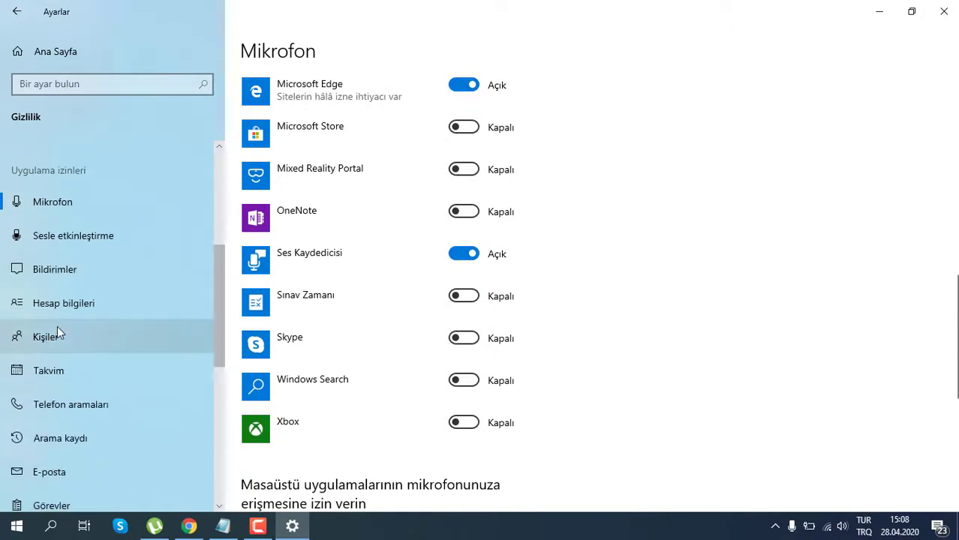
pyautogui.click(59, 306)
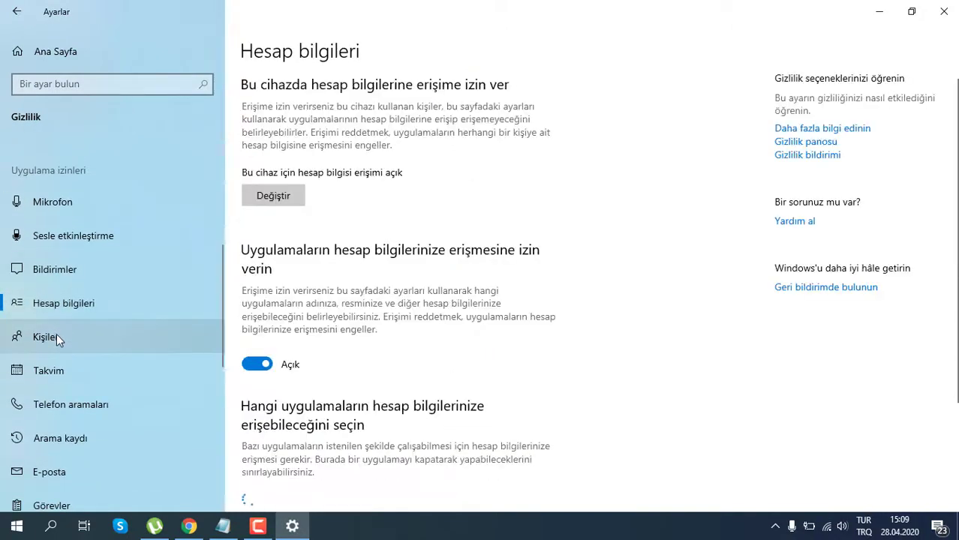
pyautogui.click(57, 335)
pyautogui.scroll(-2, 576, 355)
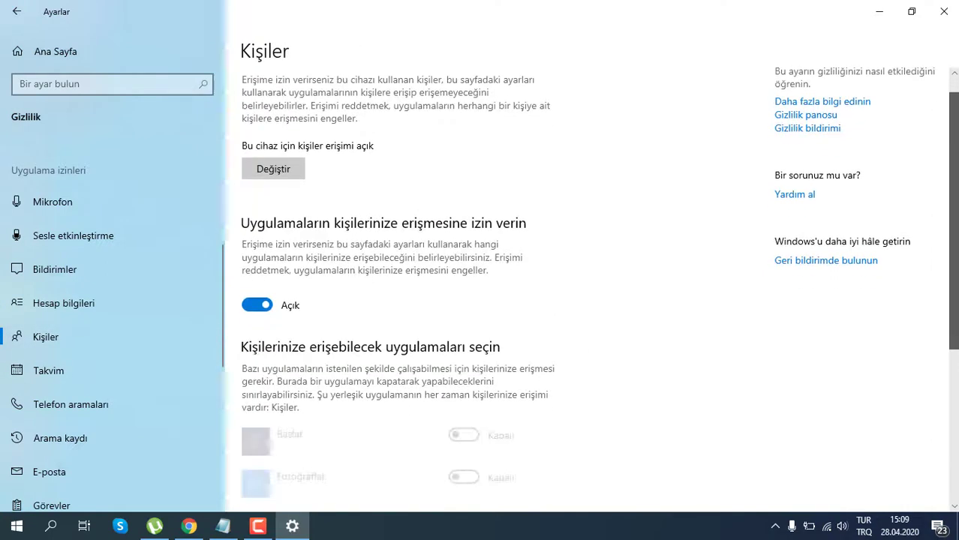
pyautogui.scroll(-3, 398, 338)
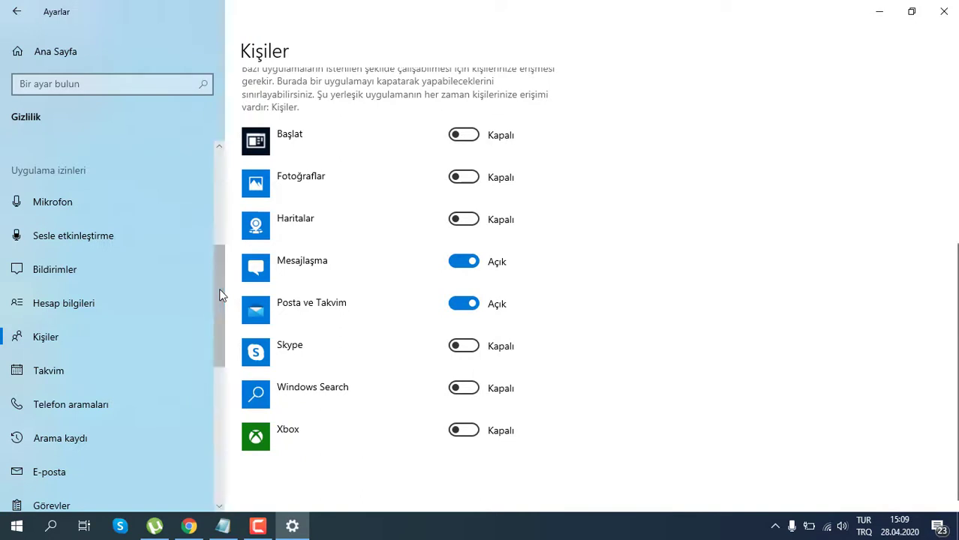
# Open the Arka plan uygulamaları privacy page and review the list of apps allowed to run in the background
pyautogui.moveTo(220, 292); pyautogui.dragTo(180, 364)
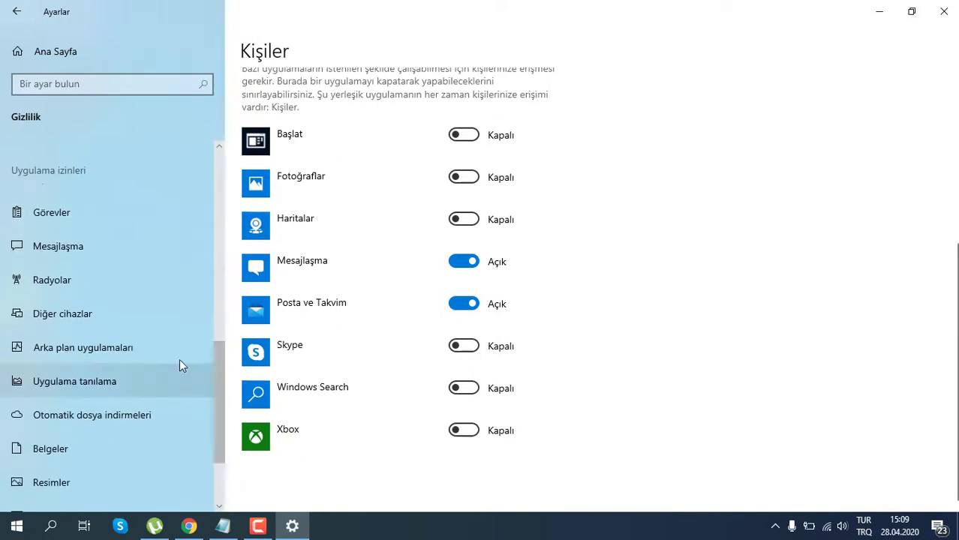
pyautogui.click(142, 347)
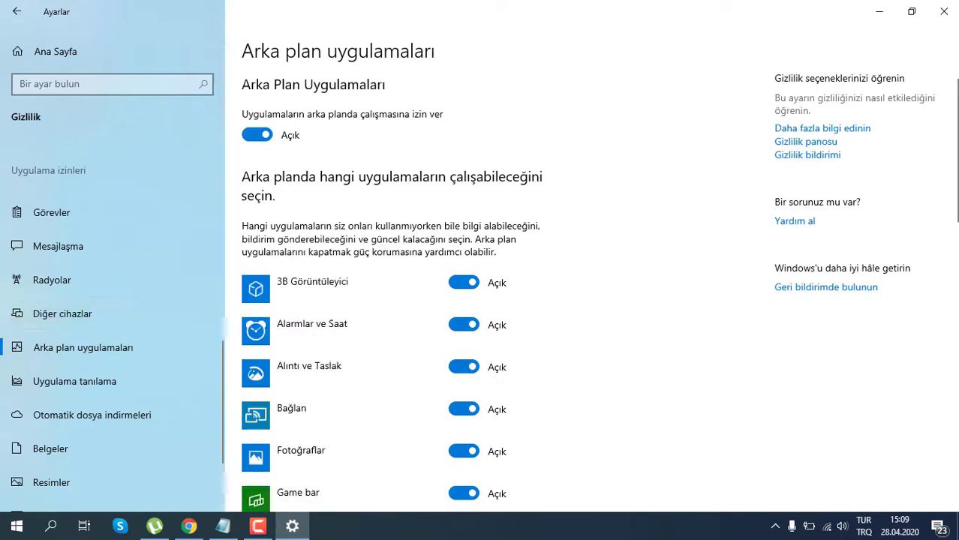
pyautogui.moveTo(957, 144); pyautogui.dragTo(957, 452)
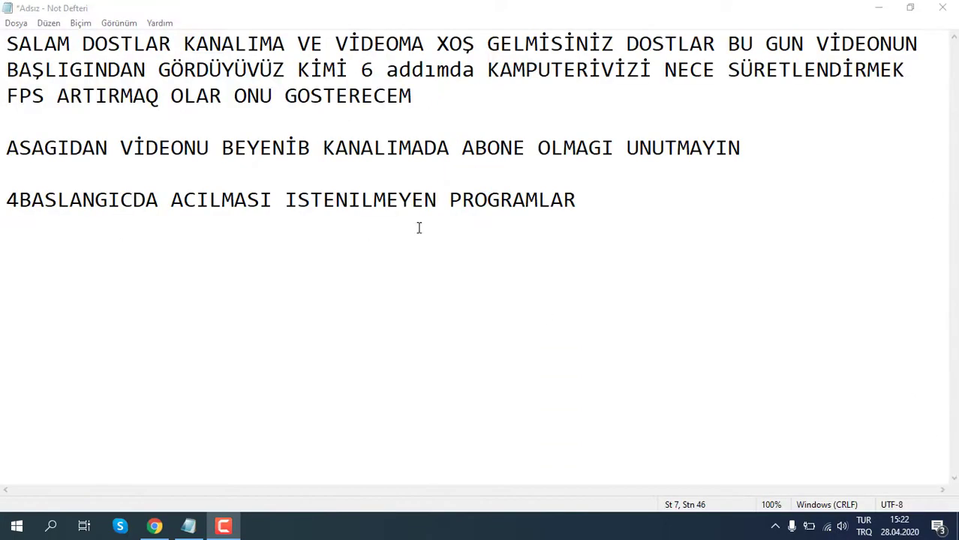
# Reword the fourth step's heading in Notepad to "4UNCU BASLANGICDA ACILMASI ISTENILMEYEN PROGRAMLAR", reusing the existing text after the number
pyautogui.moveTo(568, 211); pyautogui.dragTo(22, 213)
pyautogui.hotkey('ctrl', 'c')
pyautogui.press('BackSpace')
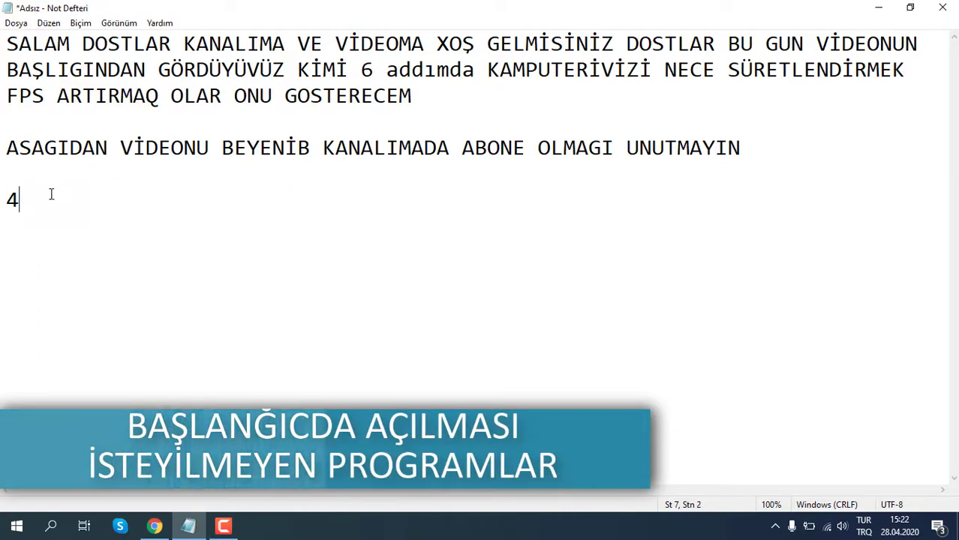
pyautogui.write('UNCU')
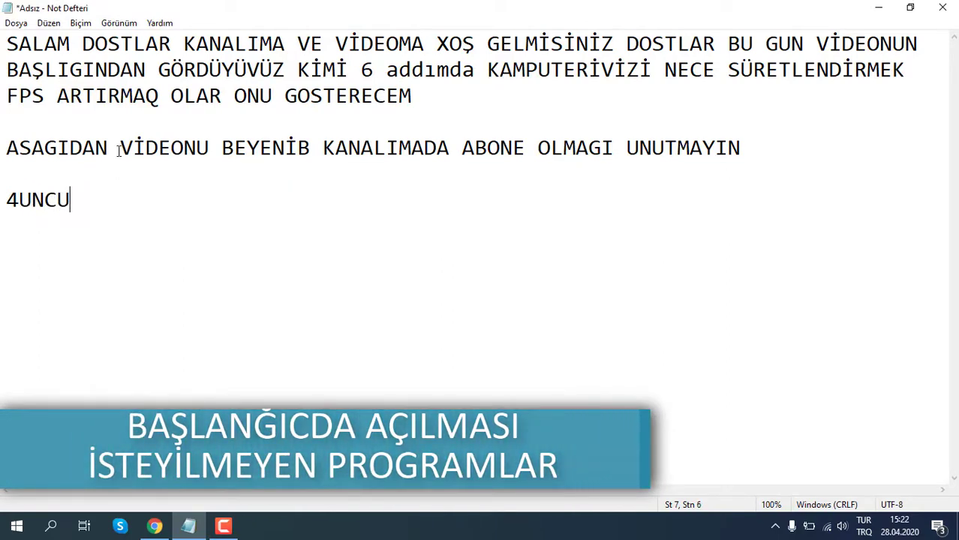
pyautogui.rightClick(139, 210)
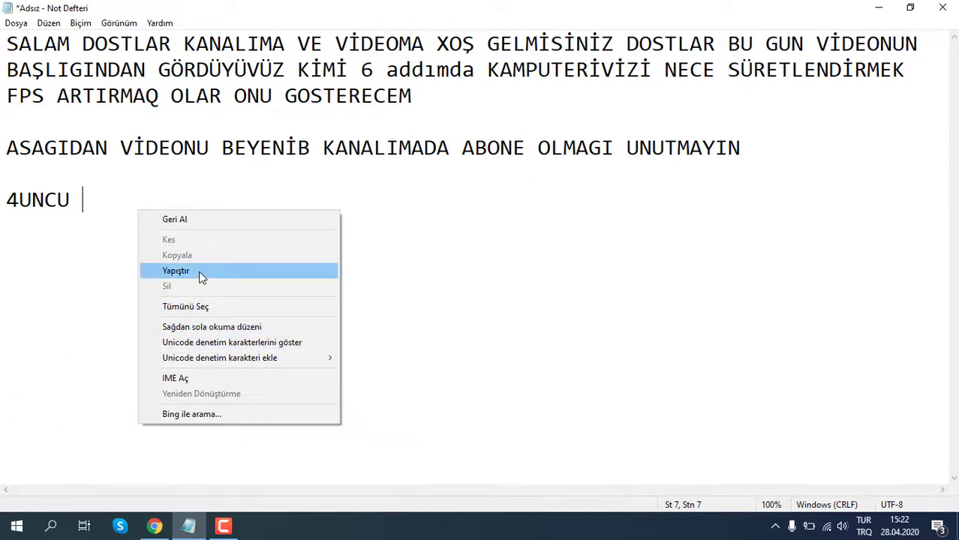
pyautogui.click(199, 272)
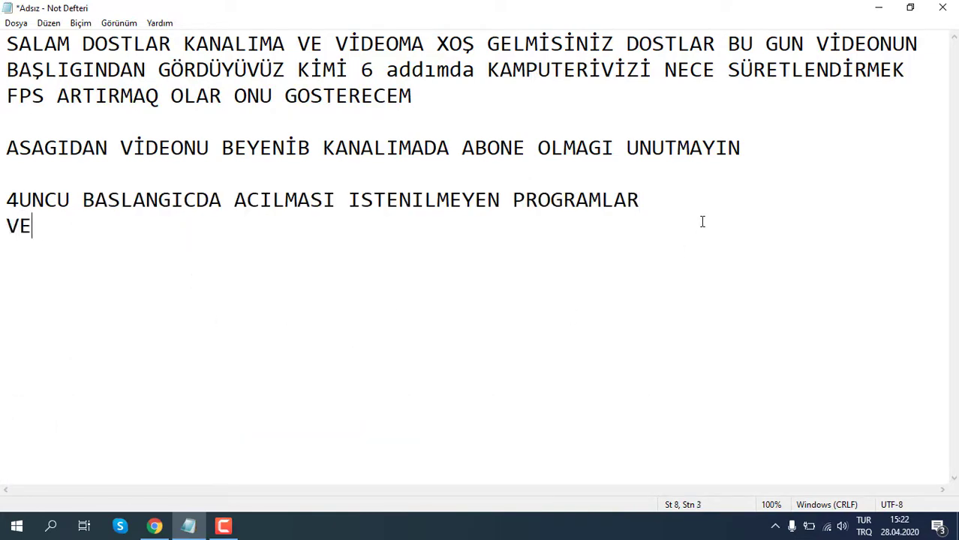
# Complete the line under the fourth step's heading in Notepad as "VE BUNUN UCUN GOREV YONETICISINE DAXIL OLURSUZ"
pyautogui.write('BUNUN')
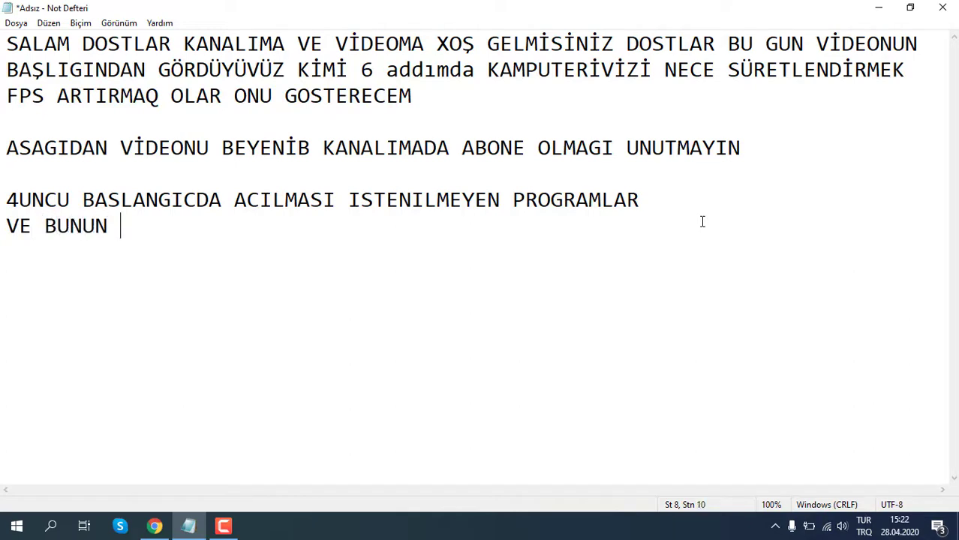
pyautogui.write(' UCU')
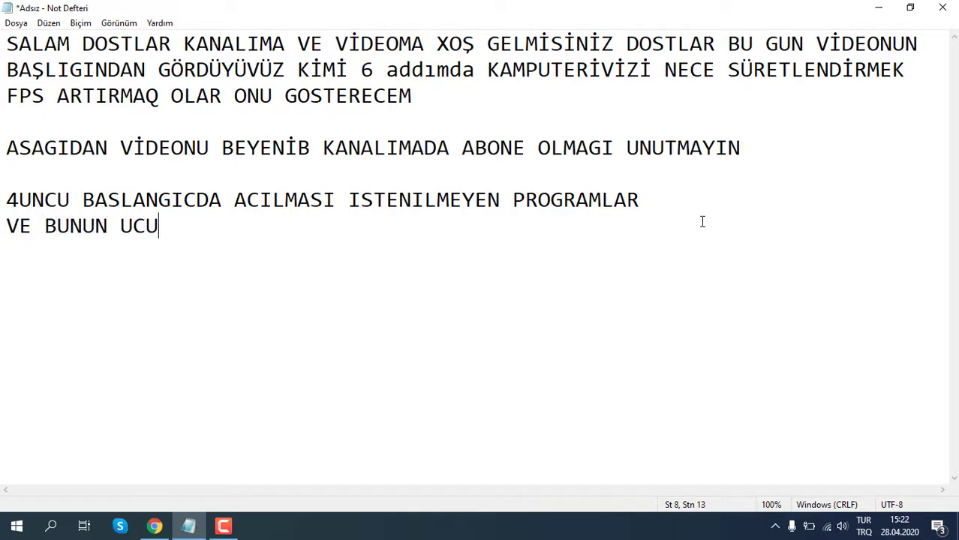
pyautogui.write('N GO')
pyautogui.write('R')
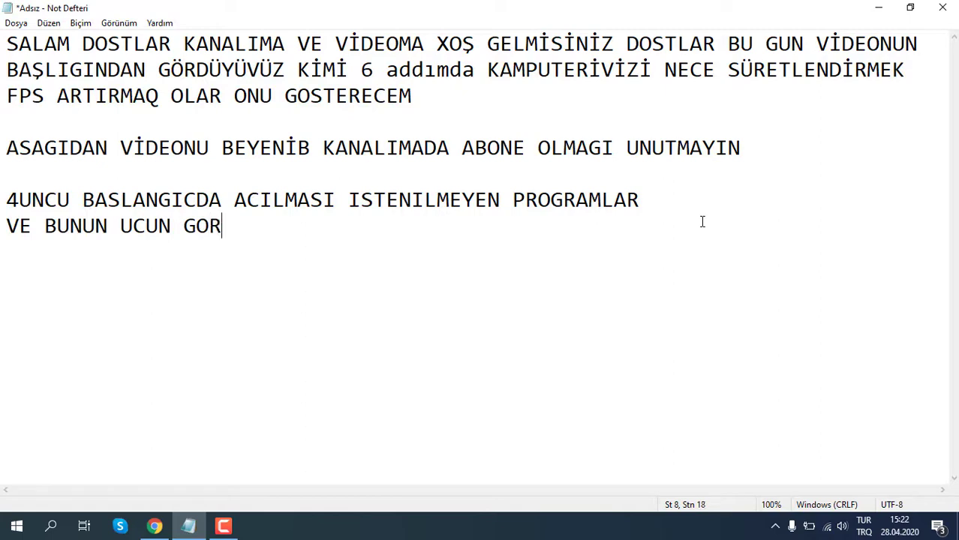
pyautogui.write('EV YO')
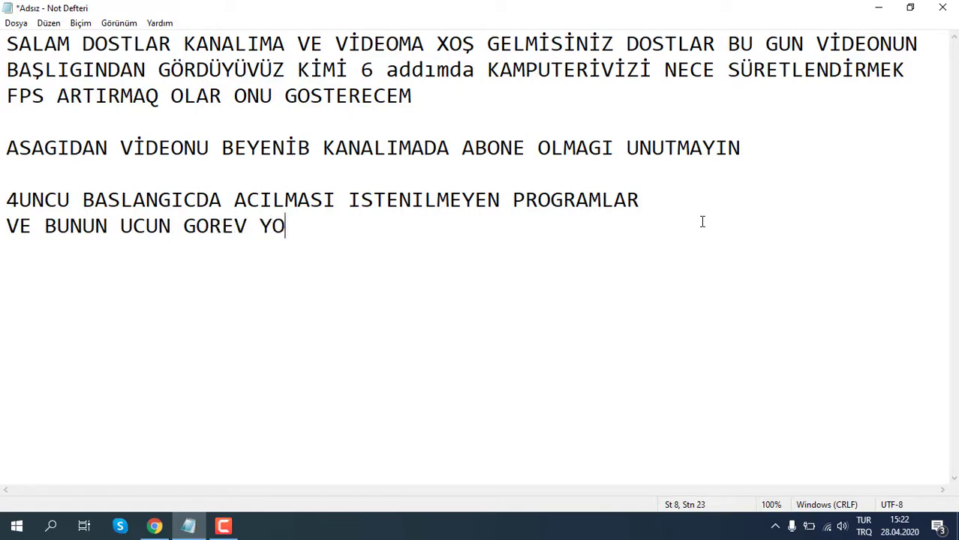
pyautogui.write('NETICISINE DAXIL OL')
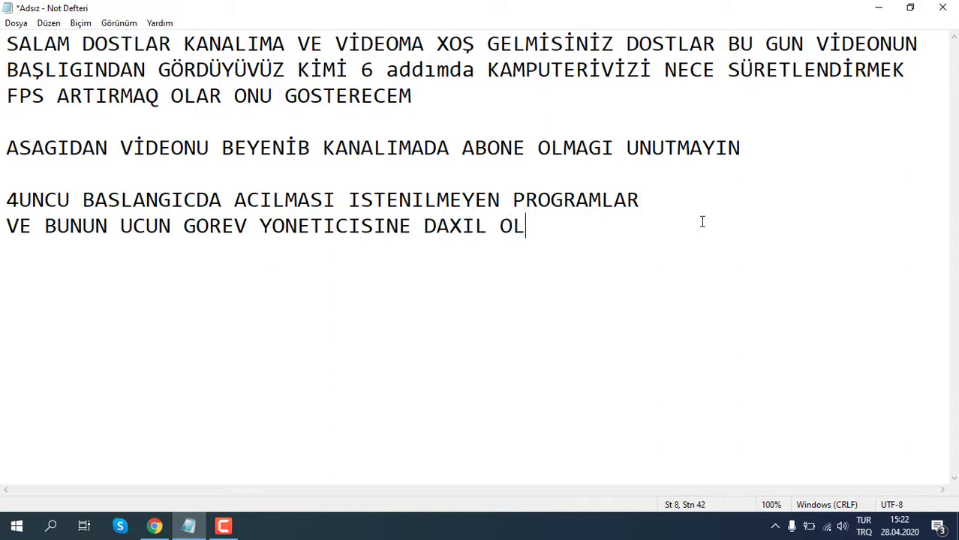
pyautogui.write('URSUZ')
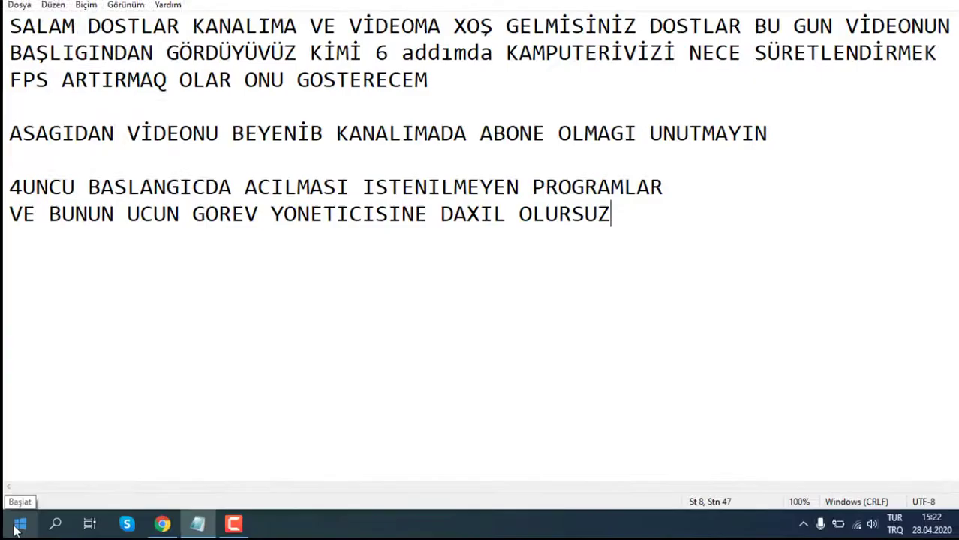
# Open Task Manager (Görev Yöneticisi), and return to Notepad to add the line "BURADAN BASLANGICA DAXIL OLUN"
pyautogui.rightClick(16, 528)
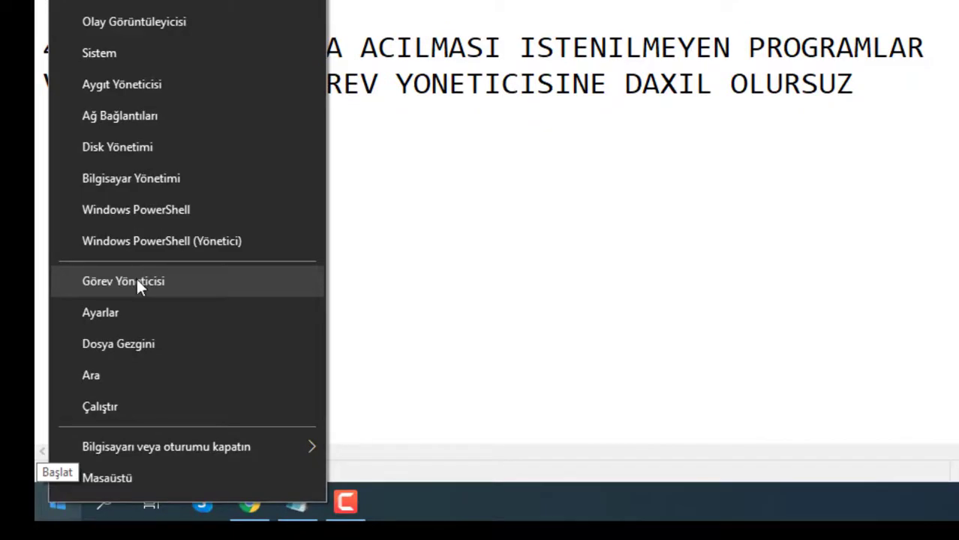
pyautogui.click(137, 280)
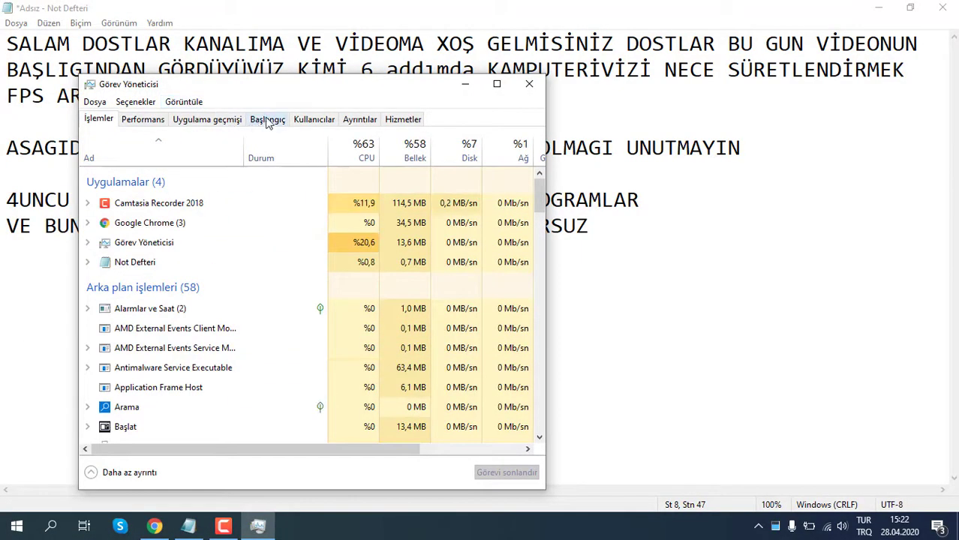
pyautogui.click(1, 314)
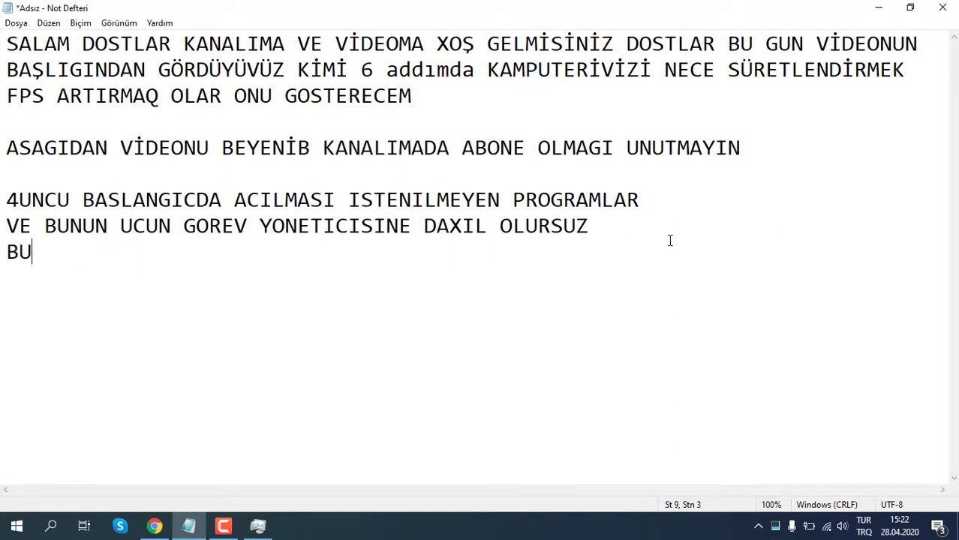
pyautogui.write('RADAN BASLANG')
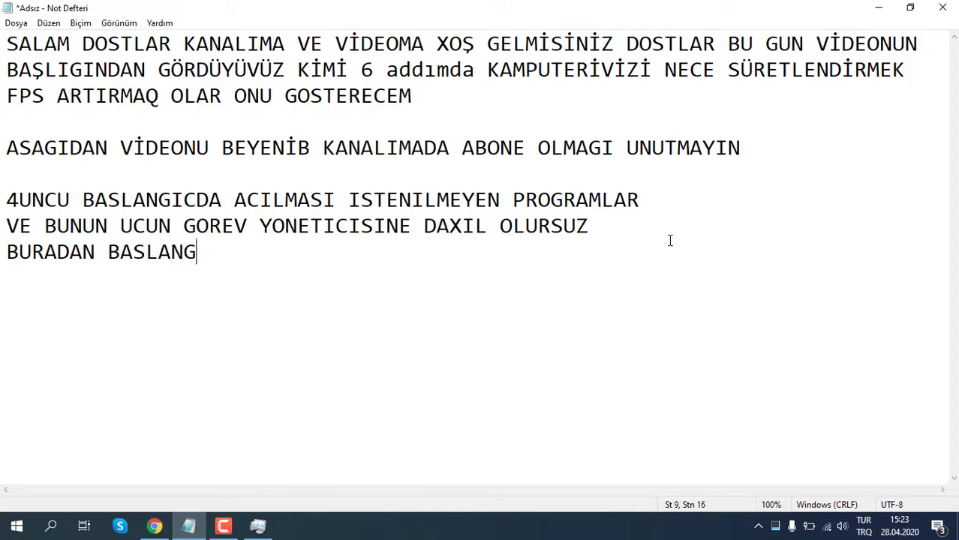
pyautogui.write('ICA DAXIL')
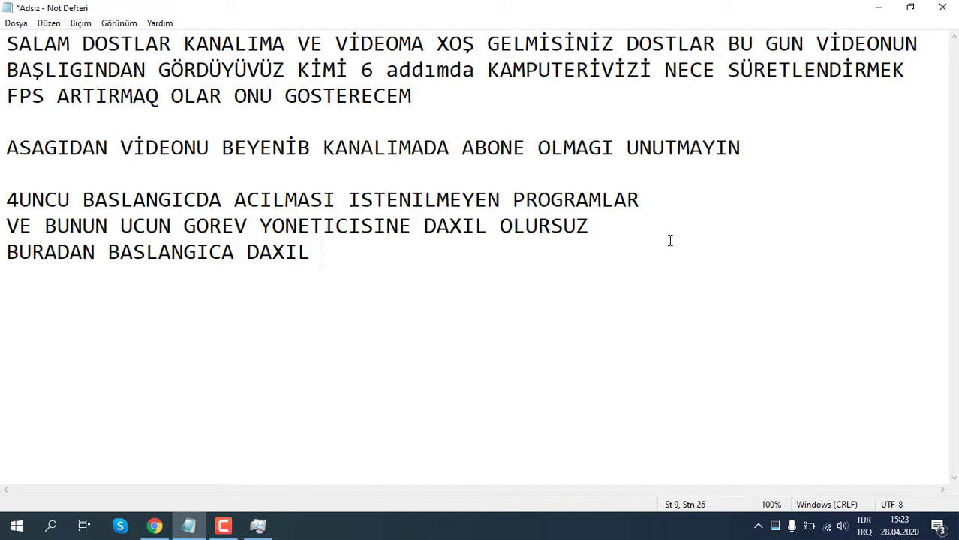
pyautogui.write(' OLUN')
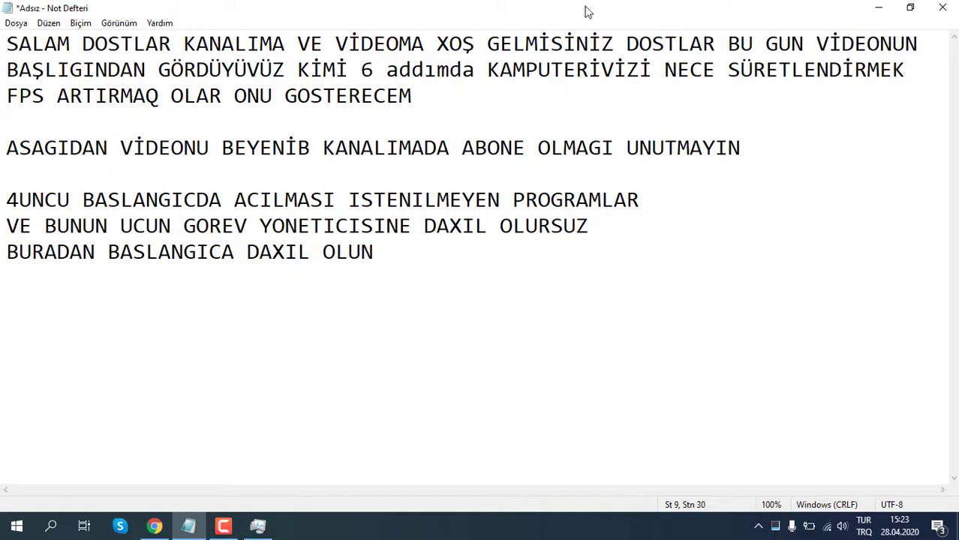
# Switch to Task Manager, show its Başlangıç list of startup programs, and return to Notepad
pyautogui.hotkey('ctrl', 'shift', 'Escape')
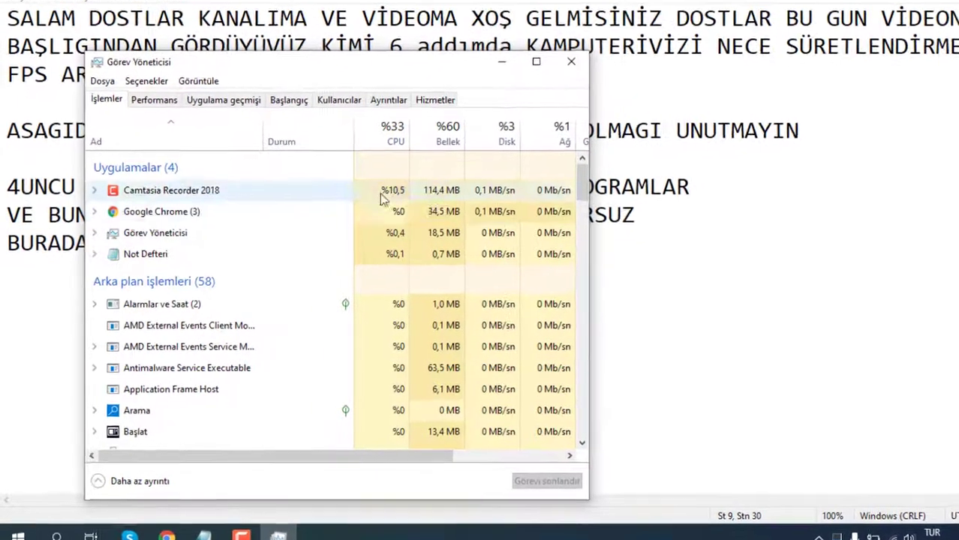
pyautogui.click(305, 85)
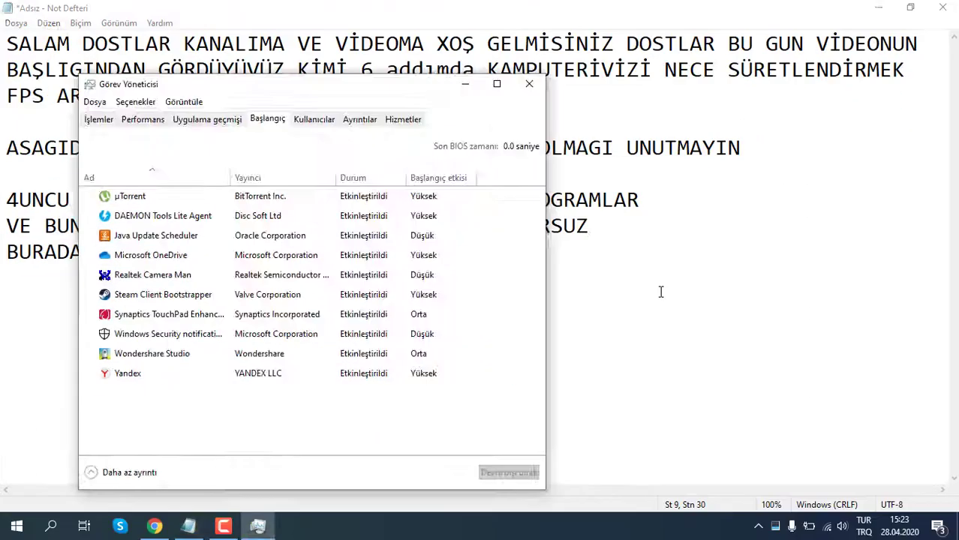
pyautogui.click(799, 309)
# Add a new line to the Notepad notes reading "VE BURADAKI BUTUN PROGRAMLARI DEVRE DISI BIRAKIN"
pyautogui.press('Return')
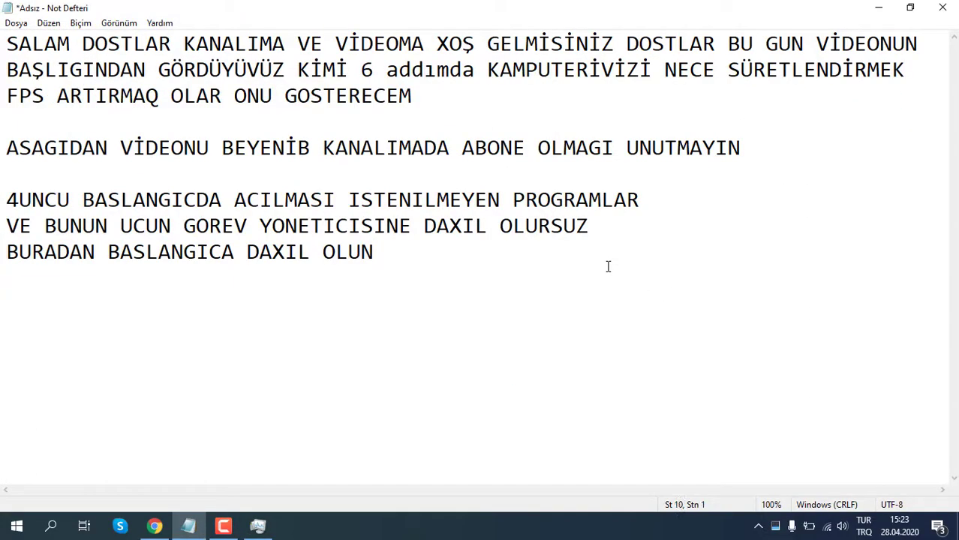
pyautogui.write('VE BURA')
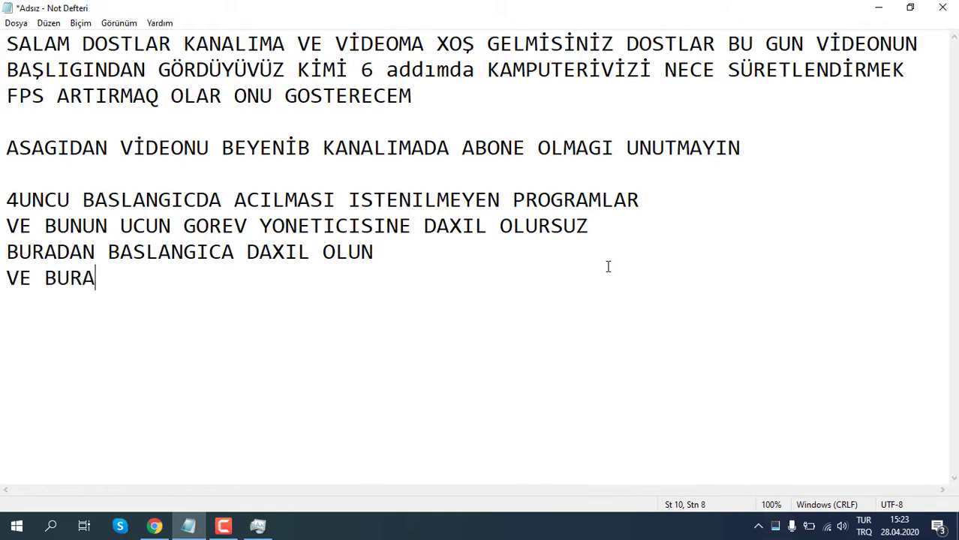
pyautogui.write('DAKI B')
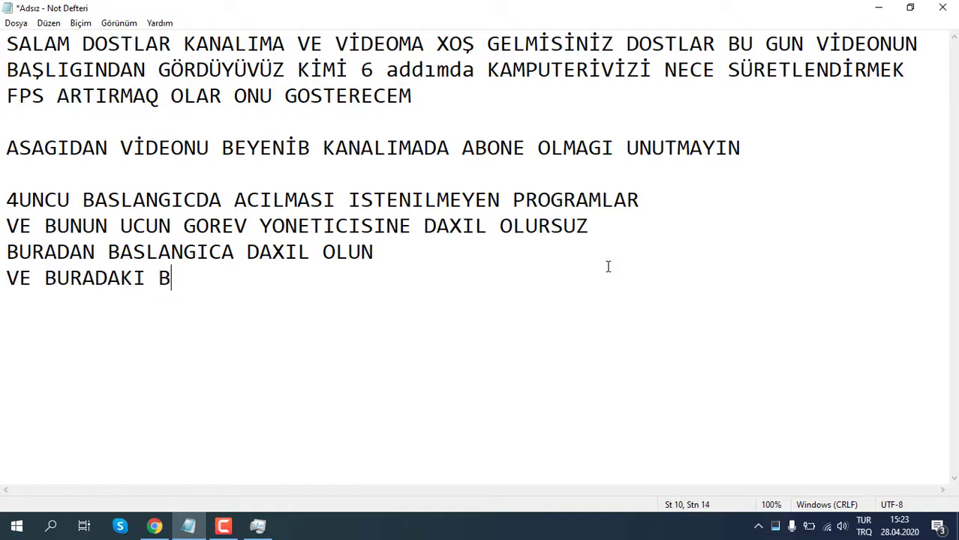
pyautogui.write('UTUN PRO')
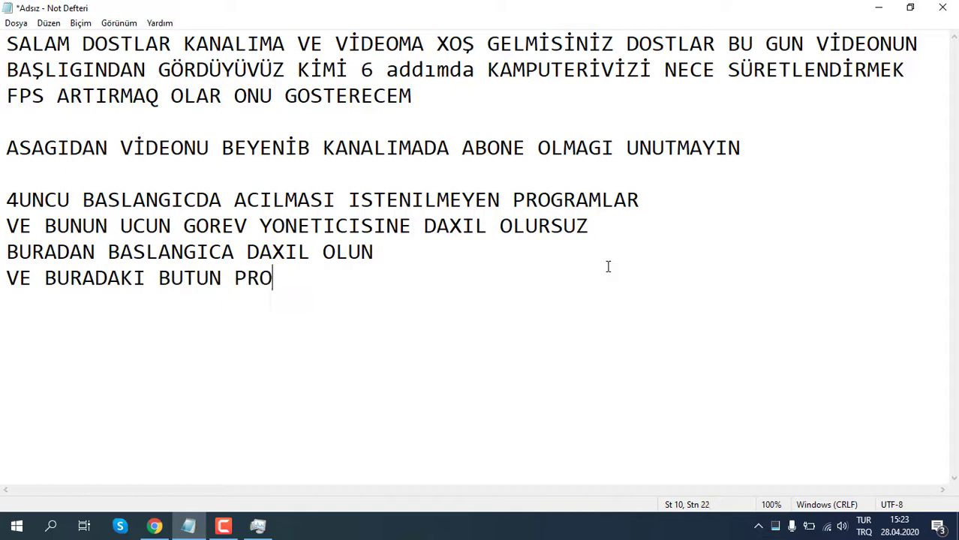
pyautogui.write('GRAMLARI DEVRE')
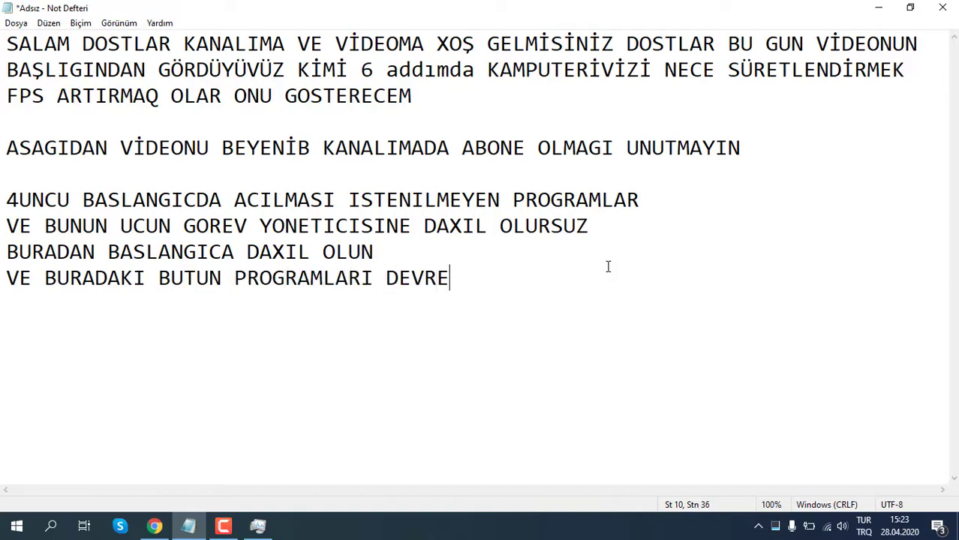
pyautogui.write(' DISI ')
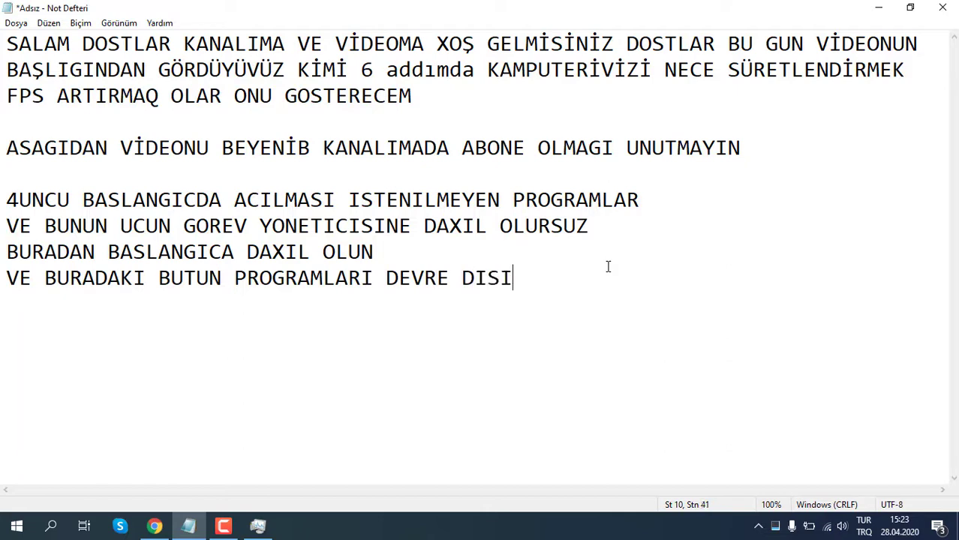
pyautogui.write('BIRAKIN')
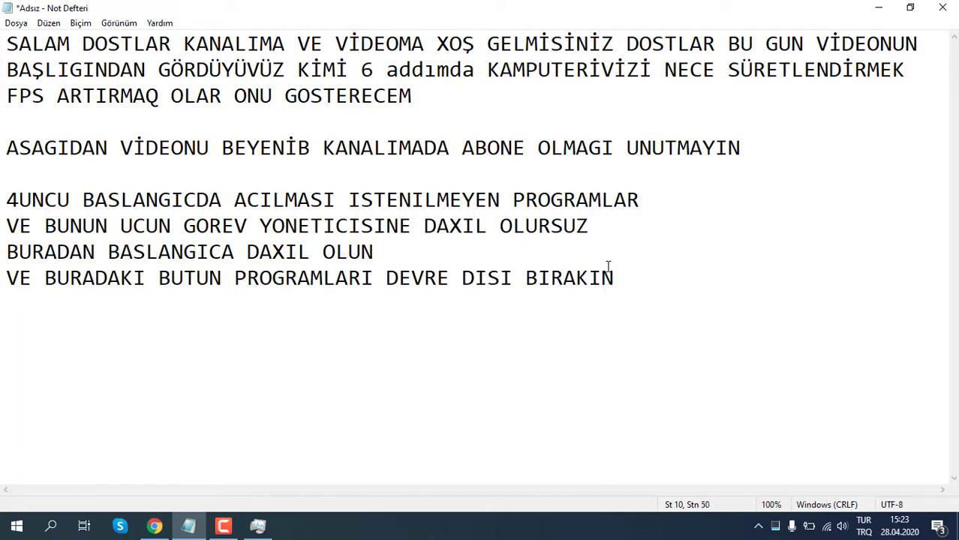
# Extend the last line of the Notepad notes with "VE BUNUN SAYESINDE KAMPUTERIVIZ TEZ ACILACAQ"
pyautogui.write(' VE BUNU')
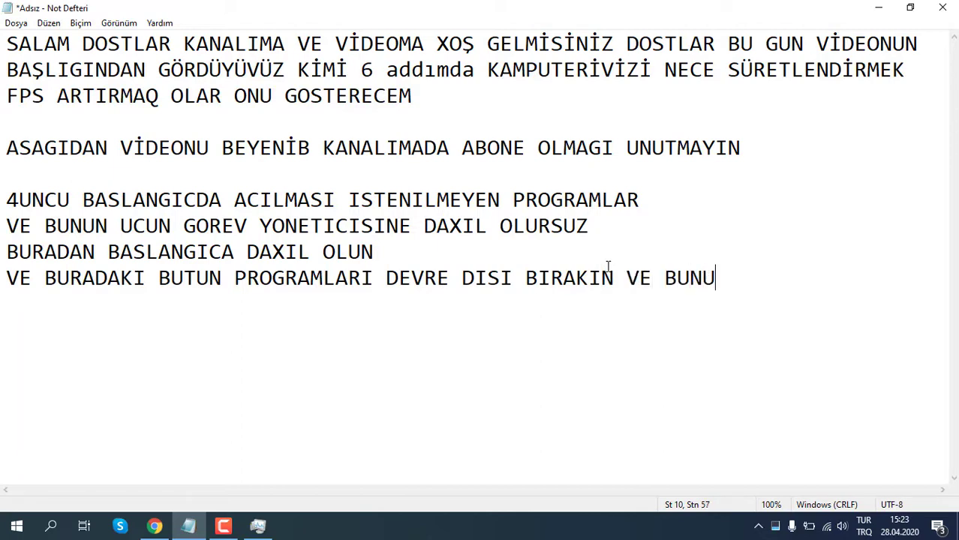
pyautogui.write('N SAYE')
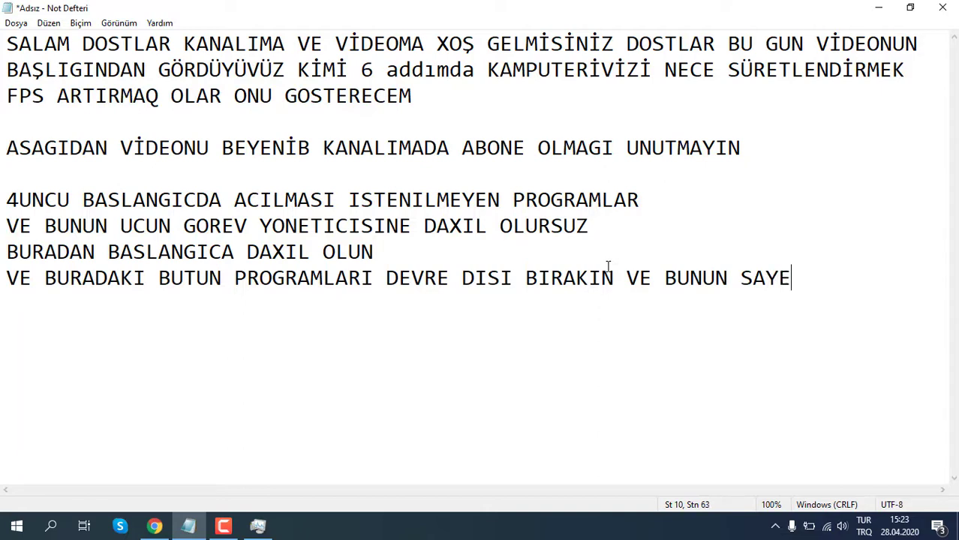
pyautogui.write('SINDE')
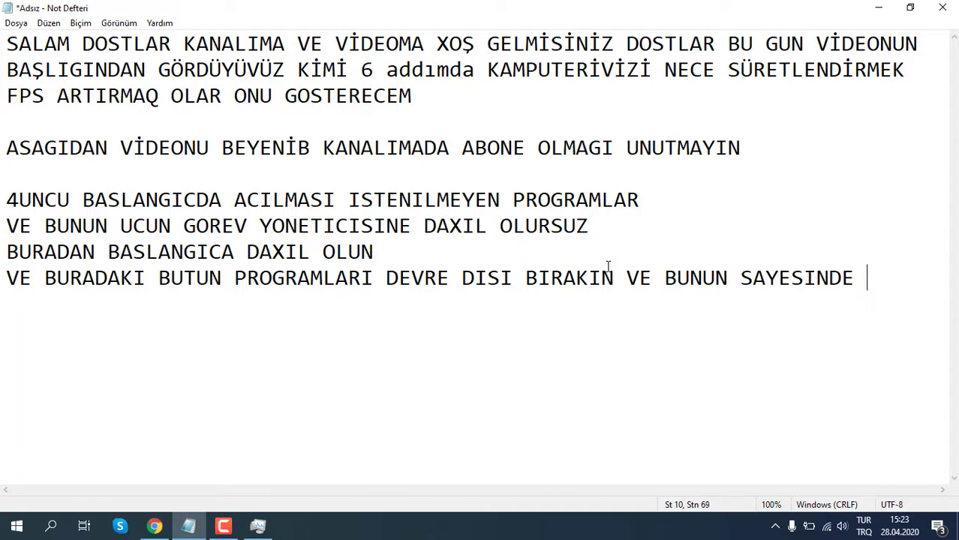
pyautogui.write(' KAMPU')
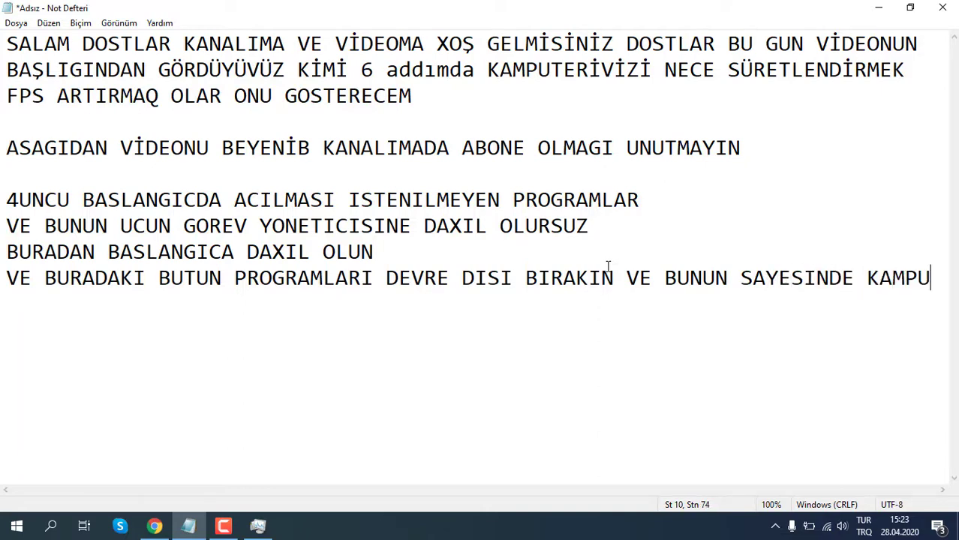
pyautogui.write('TERIVIZ ')
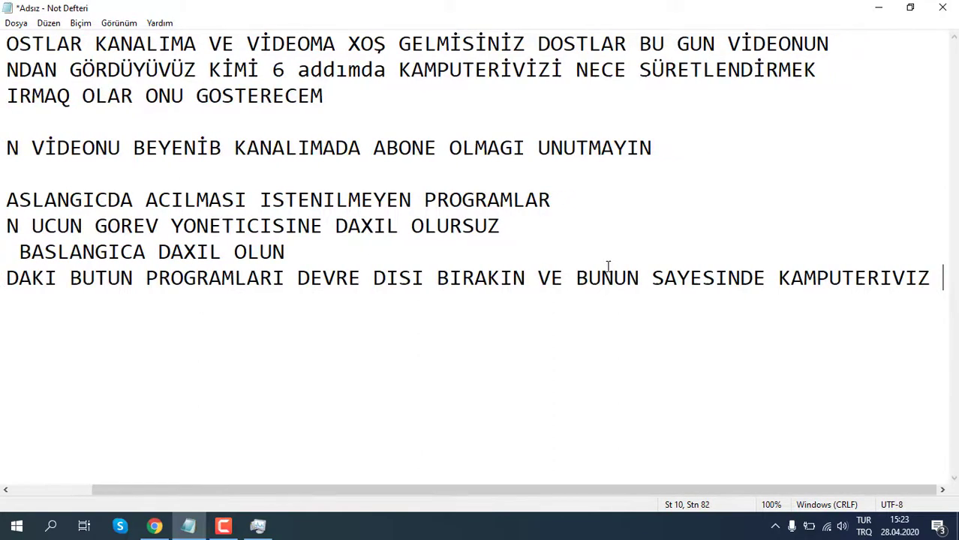
pyautogui.write('TEZ ACIL')
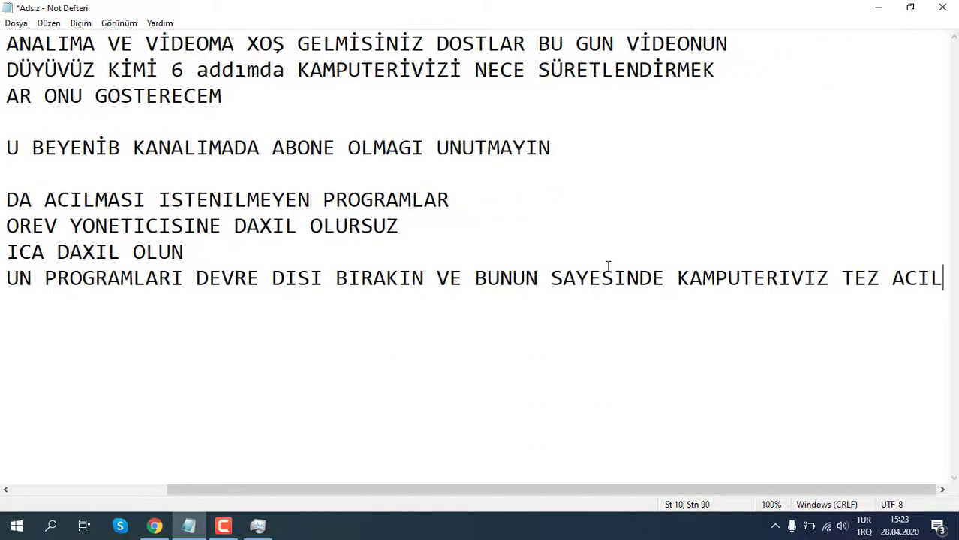
pyautogui.write('ACAQ')
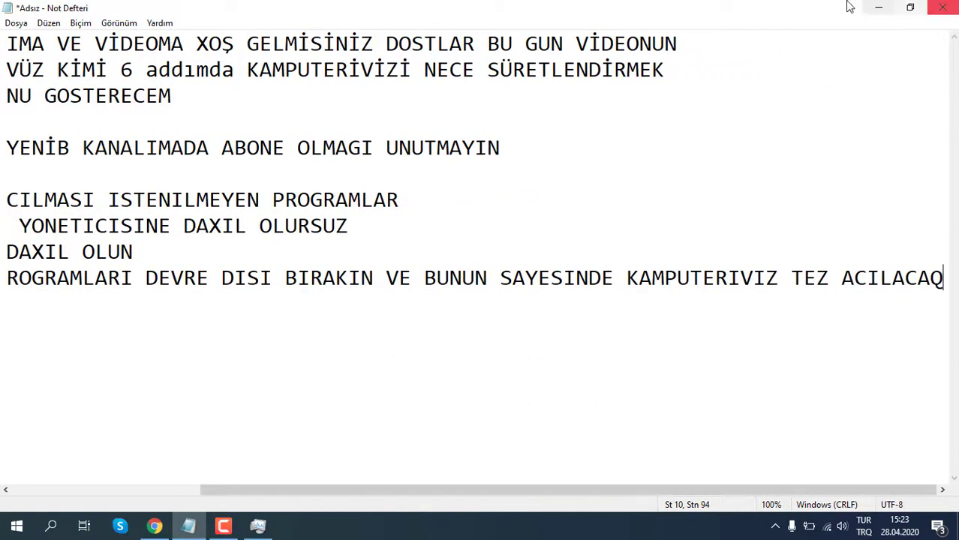
# Minimize Notepad and disable µTorrent, DAEMON Tools Lite Agent, Java Update Scheduler and Microsoft OneDrive at startup in Task Manager
pyautogui.click(877, 9)
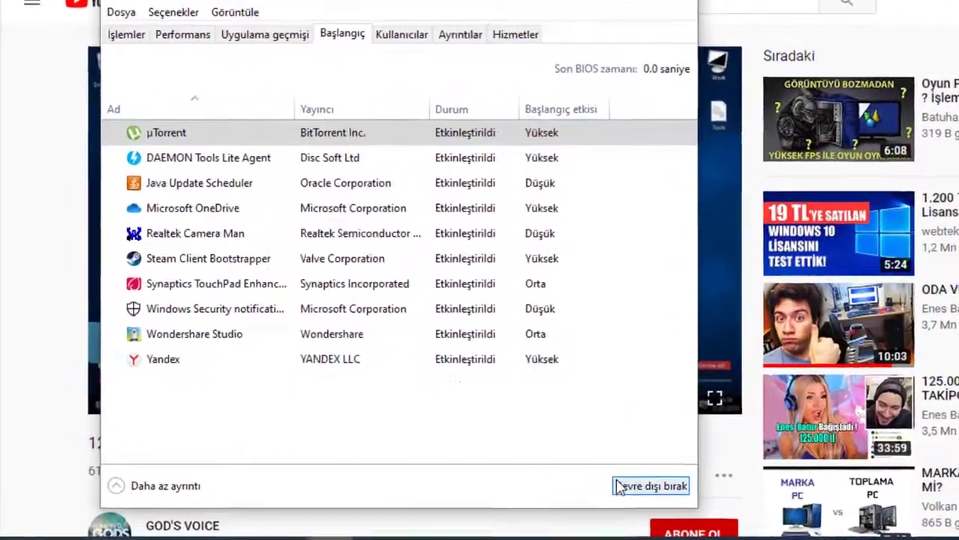
pyautogui.click(531, 475)
pyautogui.click(525, 134)
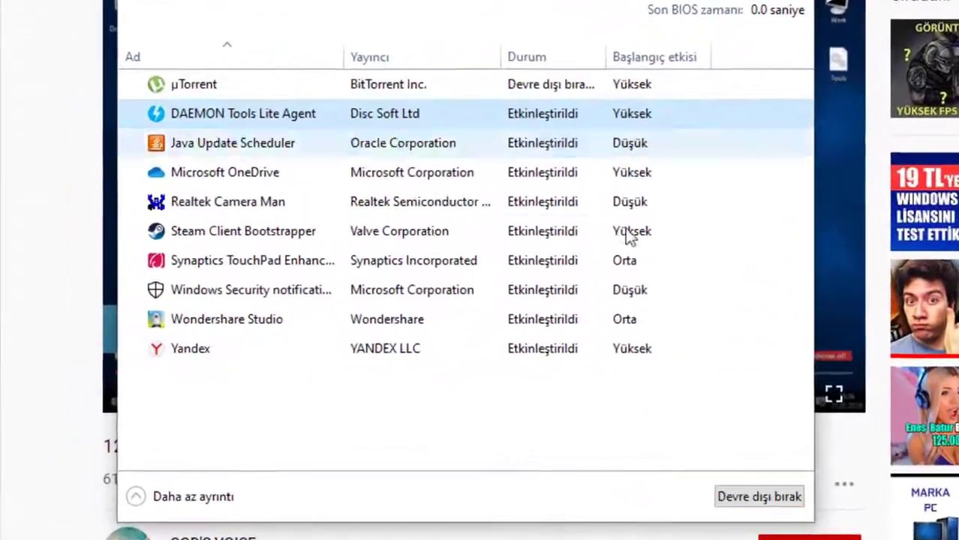
pyautogui.click(714, 493)
pyautogui.click(633, 124)
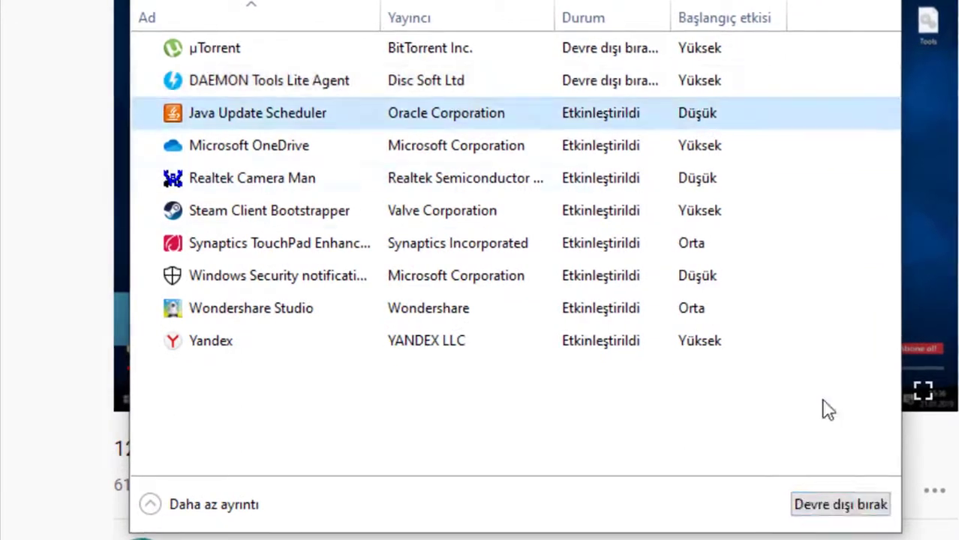
pyautogui.click(839, 504)
pyautogui.click(593, 145)
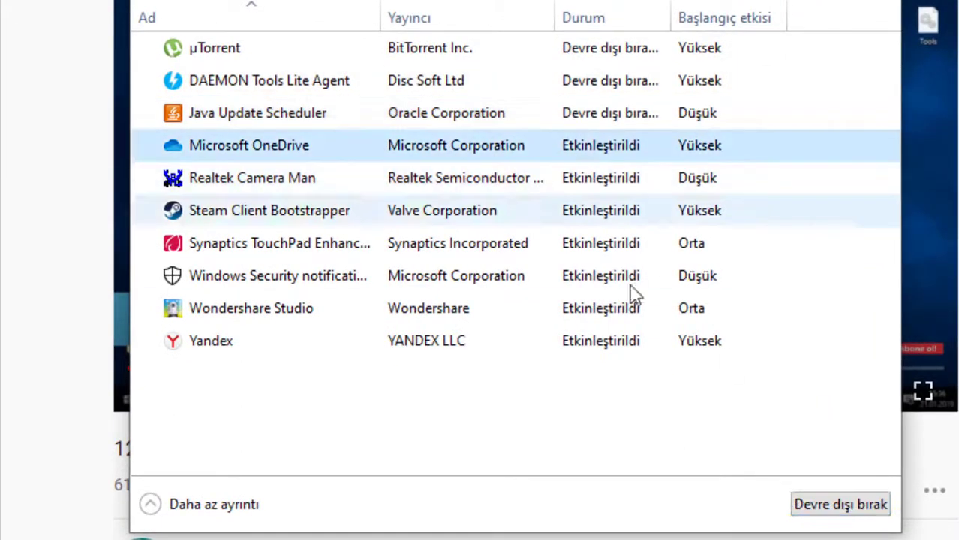
pyautogui.click(807, 507)
# Disable Realtek Camera Man, Steam Client Bootstrapper, the Synaptics TouchPad program and the Windows Security notification program at startup
pyautogui.click(524, 180)
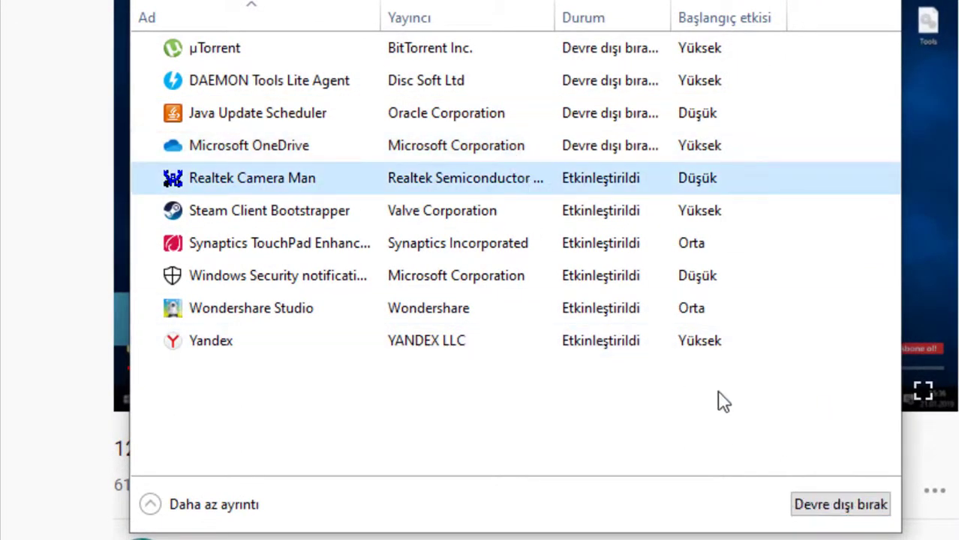
pyautogui.click(801, 506)
pyautogui.click(531, 213)
pyautogui.click(818, 525)
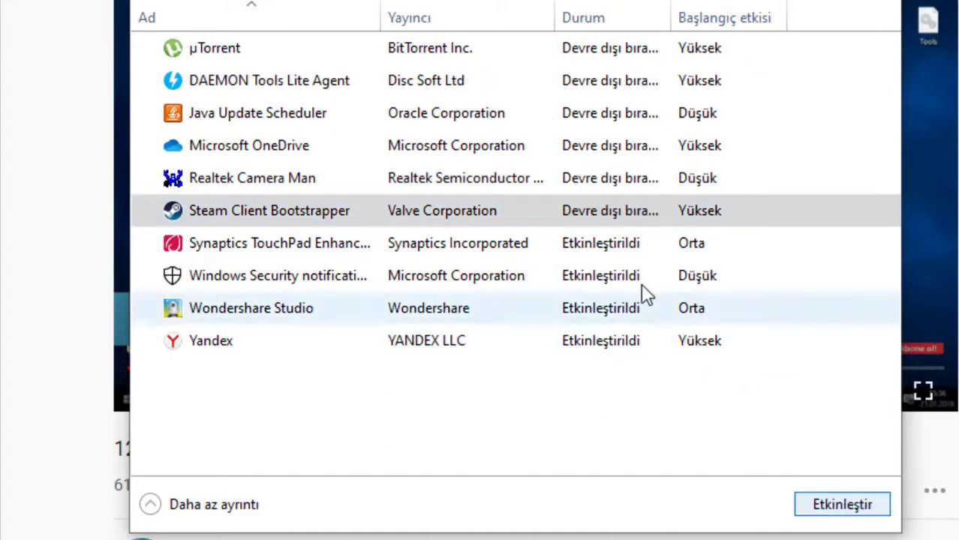
pyautogui.click(655, 249)
pyautogui.click(739, 275)
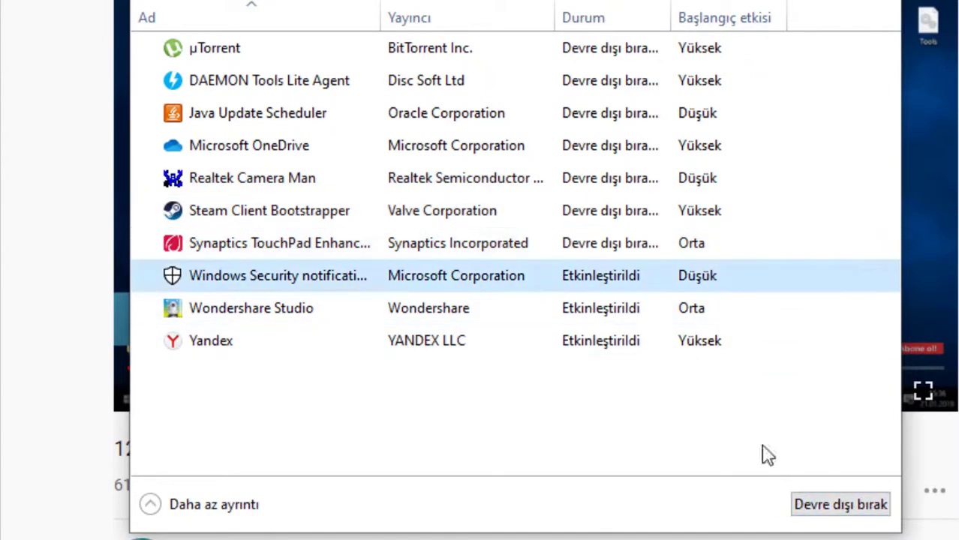
pyautogui.click(846, 507)
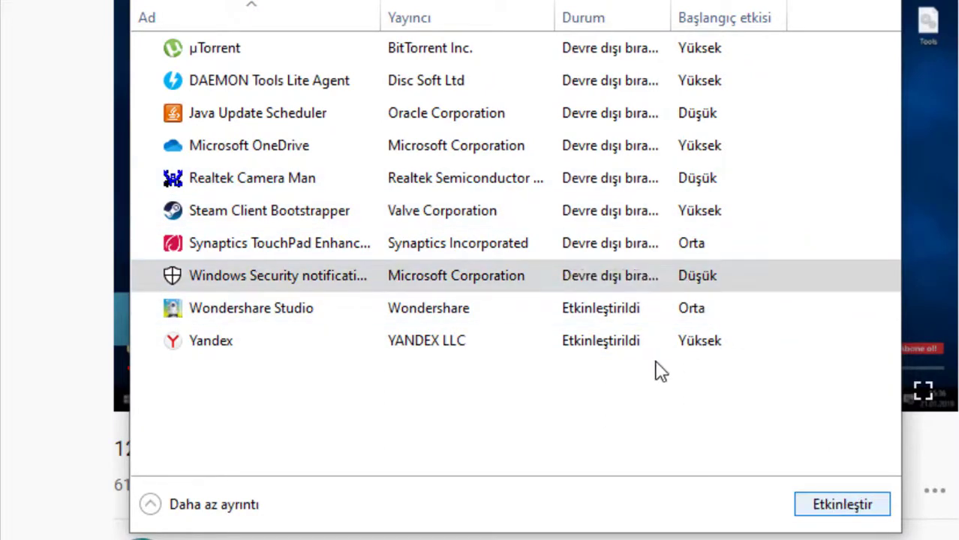
# Disable the remaining startup programs, Wondershare Studio and Yandex
pyautogui.click(650, 306)
pyautogui.click(832, 510)
pyautogui.click(724, 282)
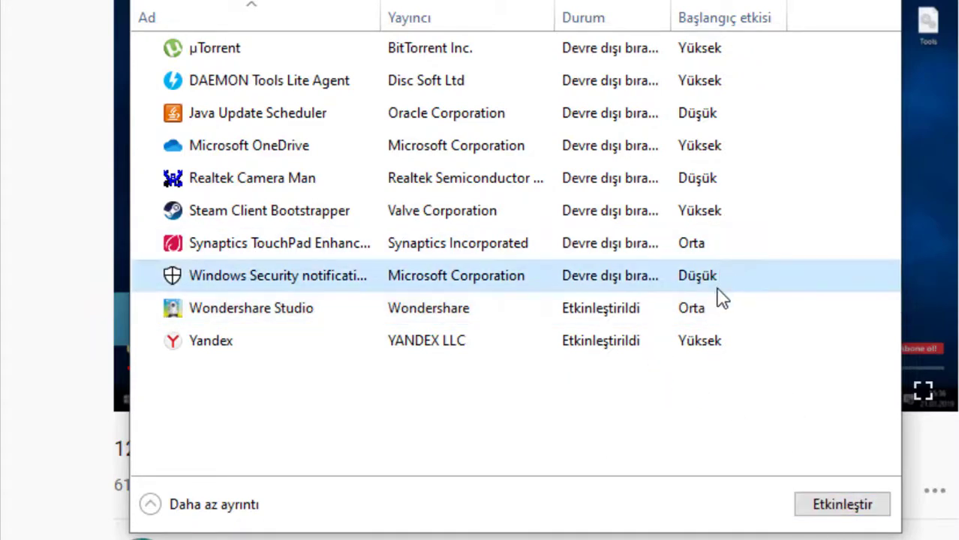
pyautogui.click(658, 302)
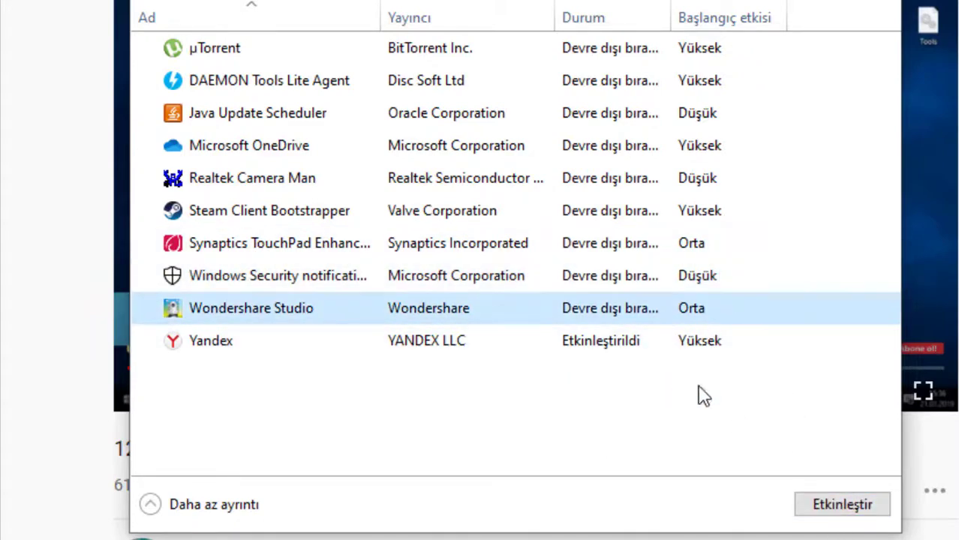
pyautogui.click(844, 506)
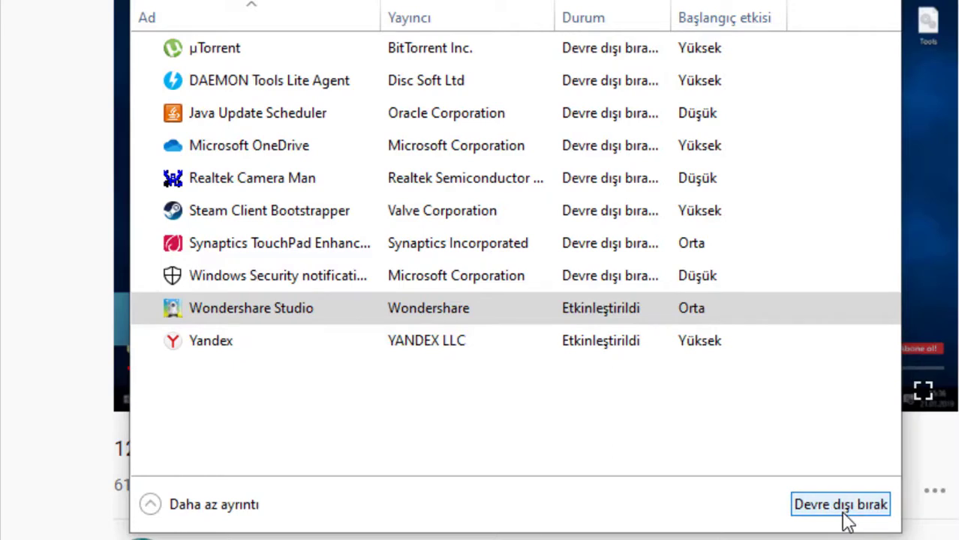
pyautogui.click(846, 518)
pyautogui.click(650, 340)
pyautogui.click(846, 509)
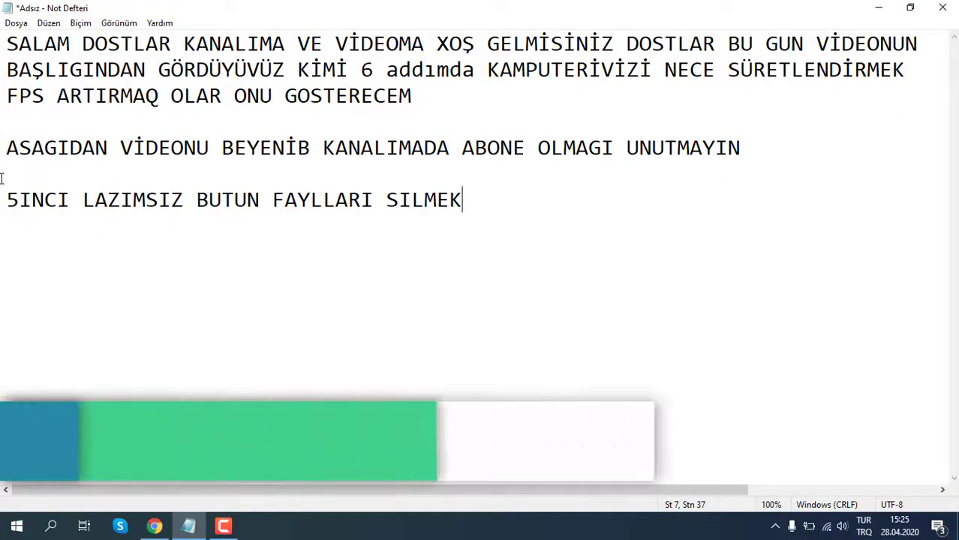
# Highlight the "5INCI LAZIMSIZ BUTUN FAYLLARI SILMEK" heading in Notepad and add the line "BUNUN UCUN BASLATA SOL TIKLAYIN" below it
pyautogui.moveTo(4, 199); pyautogui.dragTo(497, 206)
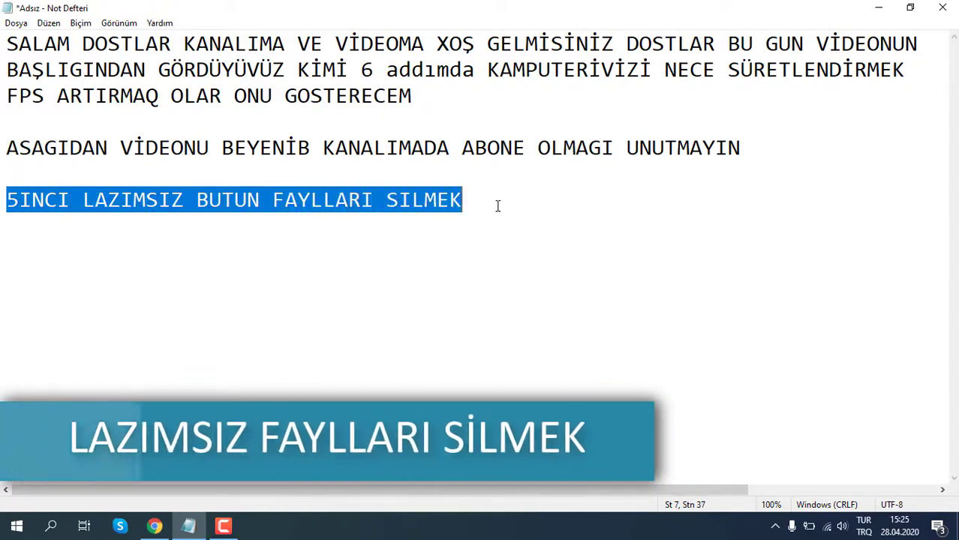
pyautogui.click(498, 207)
pyautogui.click(21, 254)
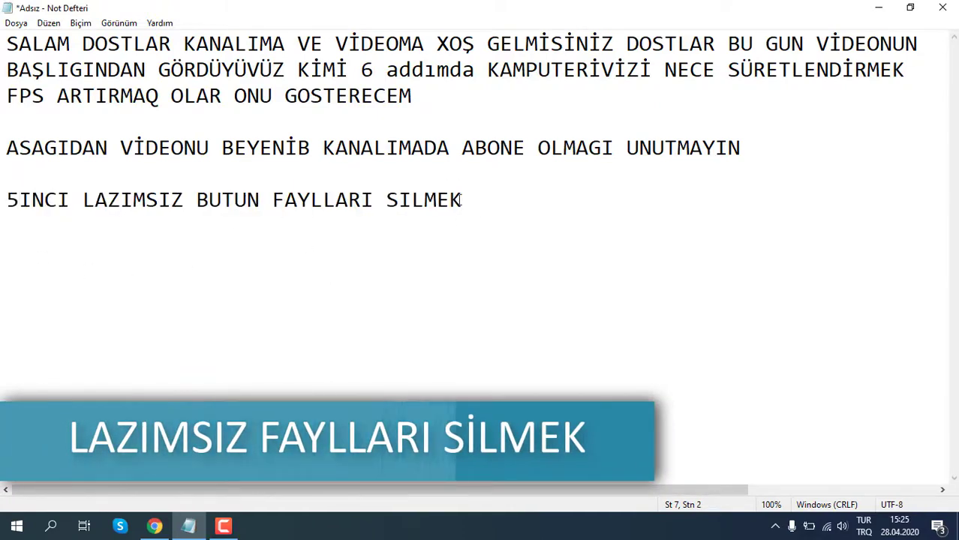
pyautogui.click(483, 202)
pyautogui.press('Return')
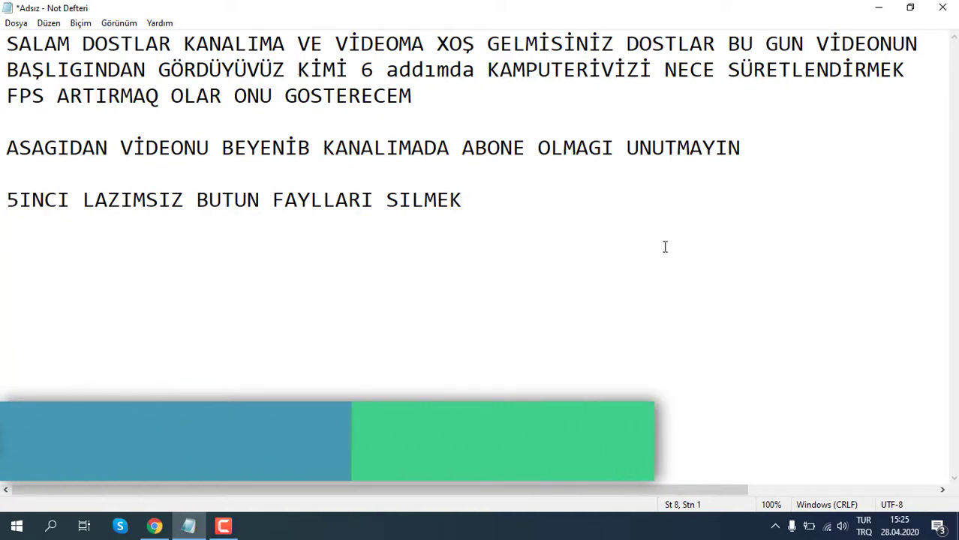
pyautogui.write('BUN')
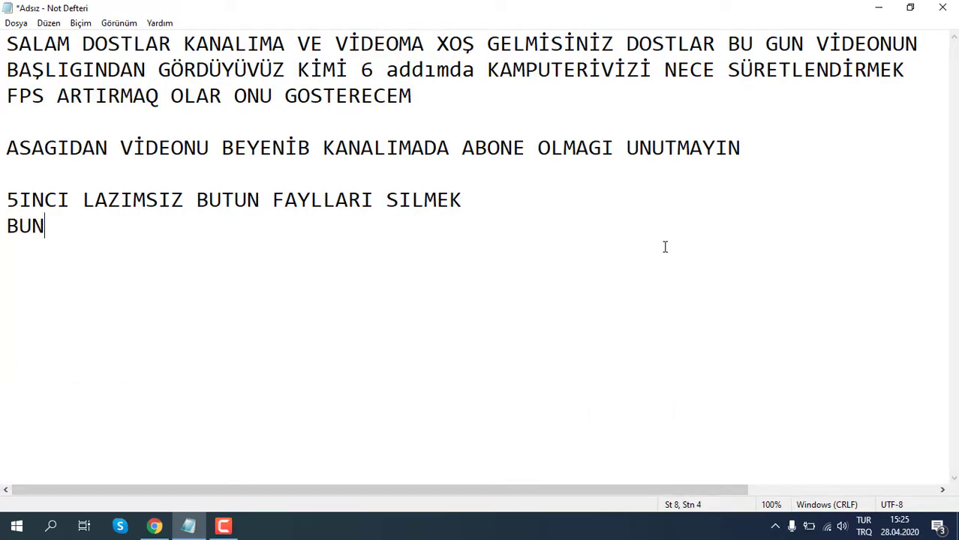
pyautogui.write('UN UCUN')
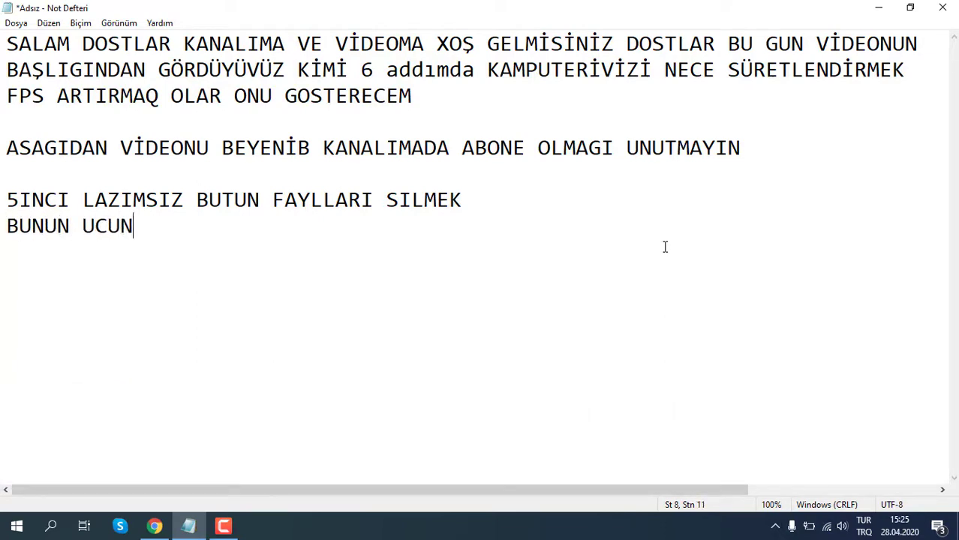
pyautogui.write(' BASLATA')
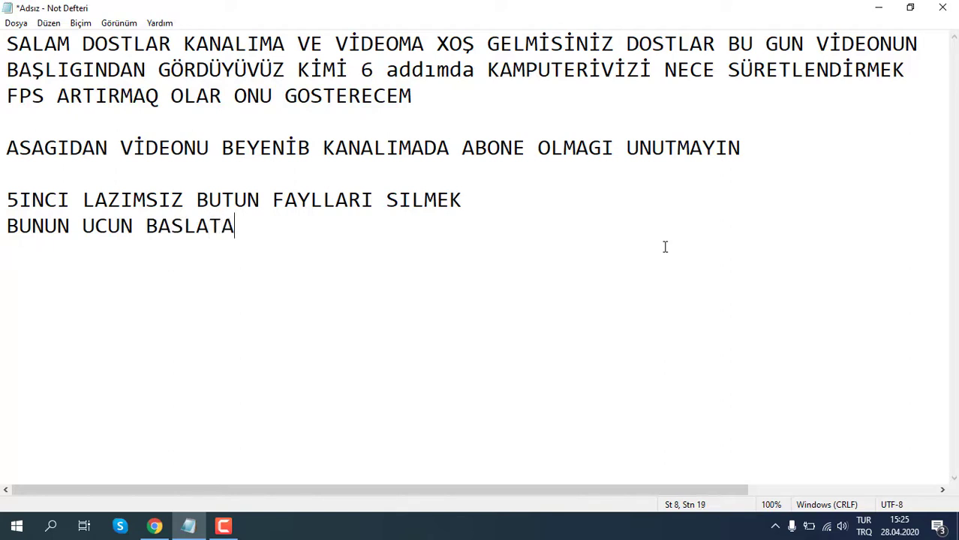
pyautogui.write(' SOL TI')
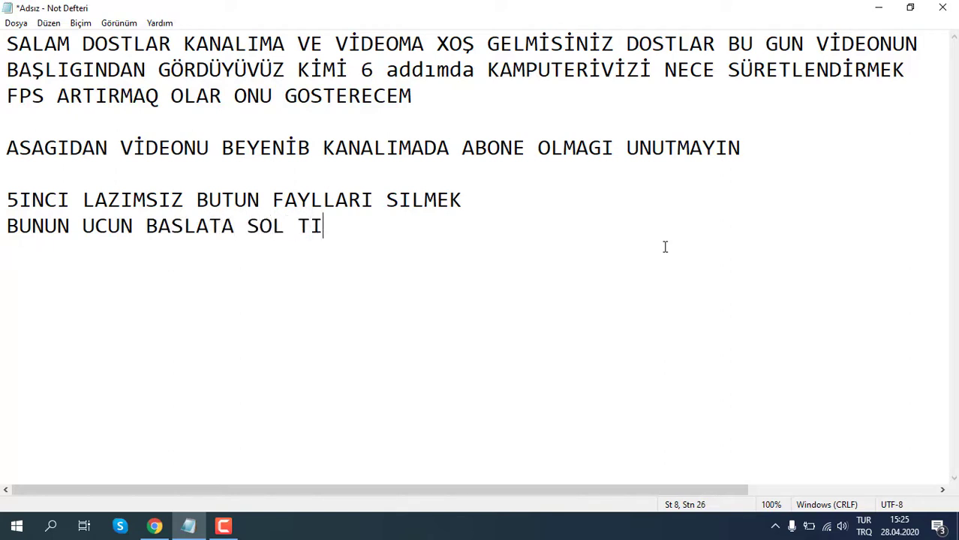
pyautogui.write('KLAYIN')
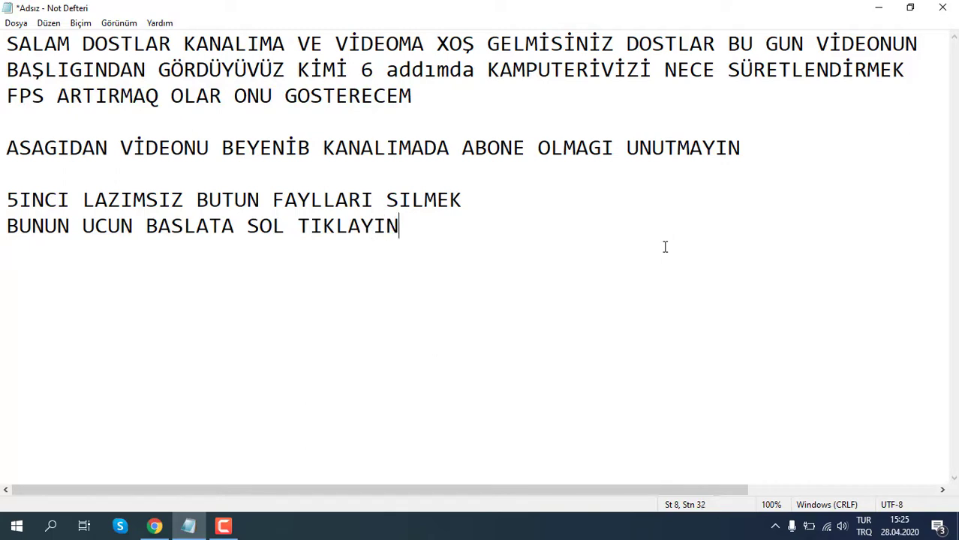
# Show the Start button's context menu, return to Notepad and add the line "BURADA CALISDIR VAR ONA DAXIL OLUN"
pyautogui.rightClick(13, 526)
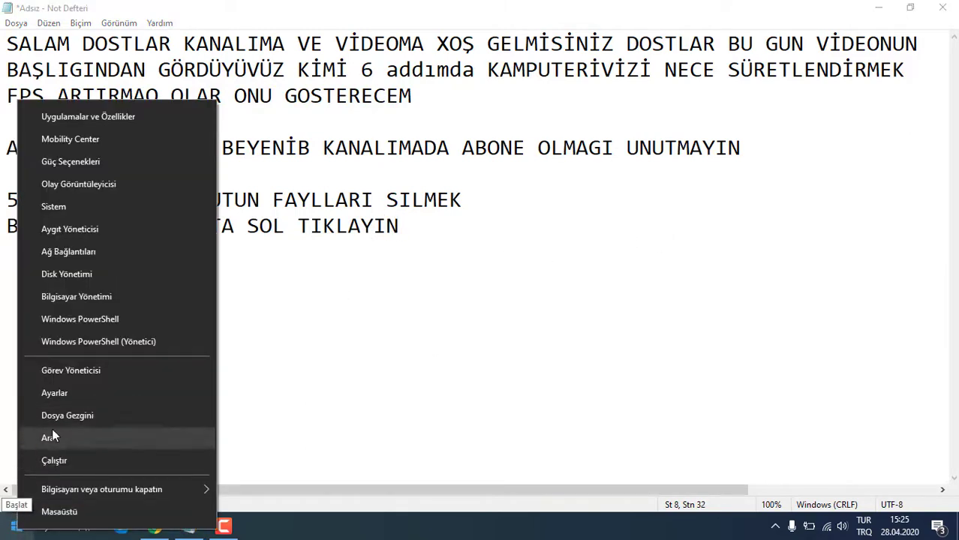
pyautogui.click(529, 229)
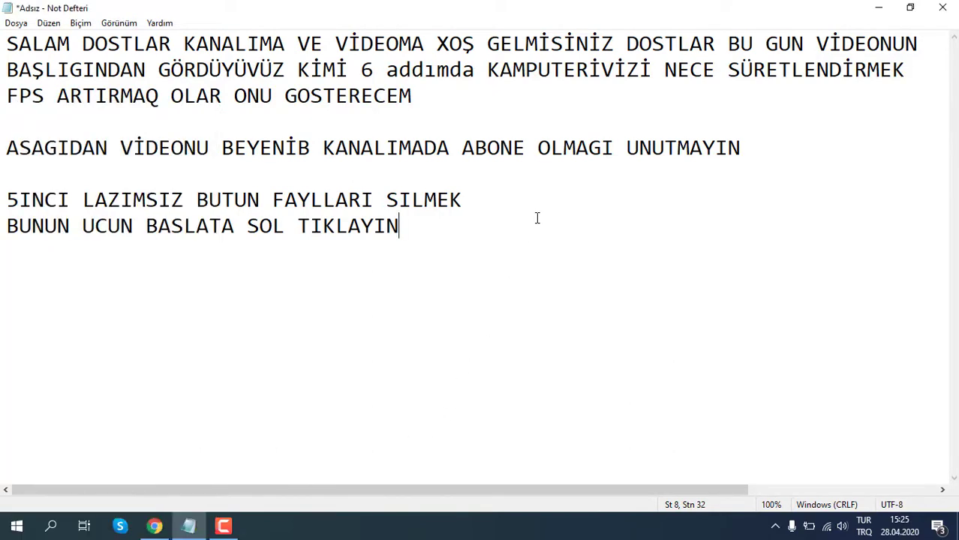
pyautogui.write('BURADA C')
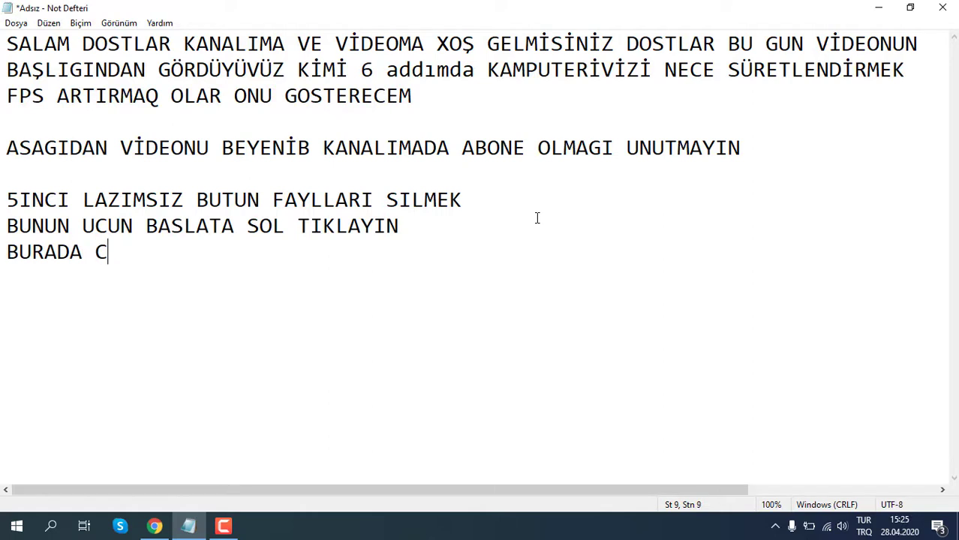
pyautogui.write('ALISD')
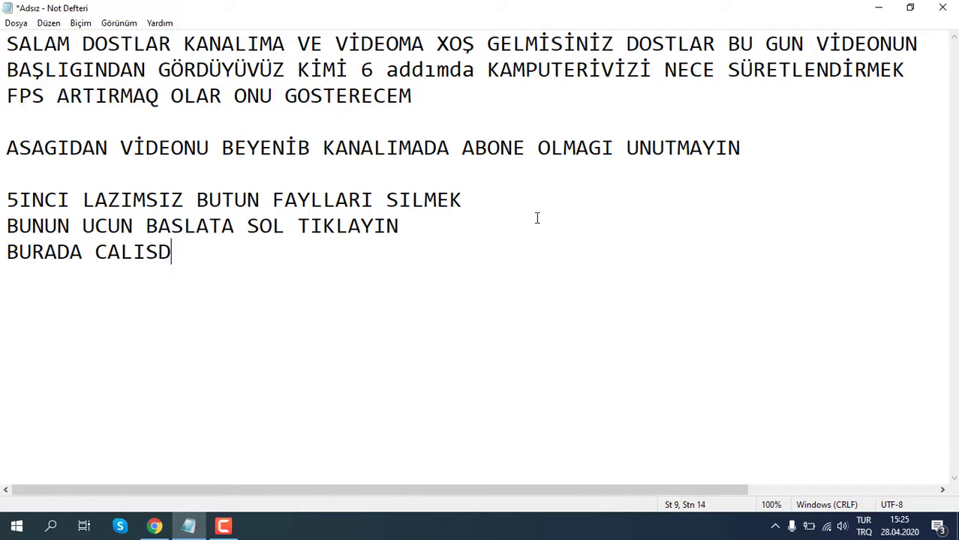
pyautogui.write('IR VAR')
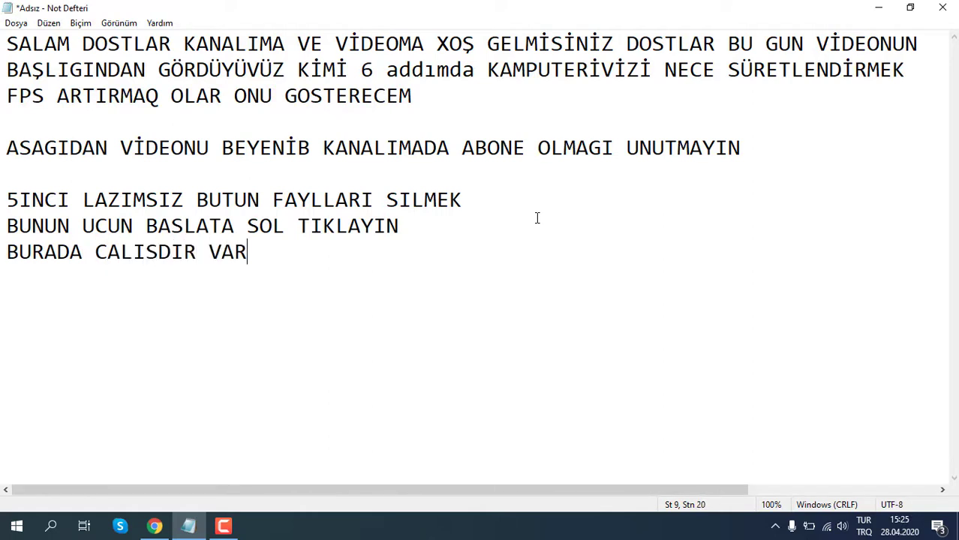
pyautogui.write(' ONA DAX')
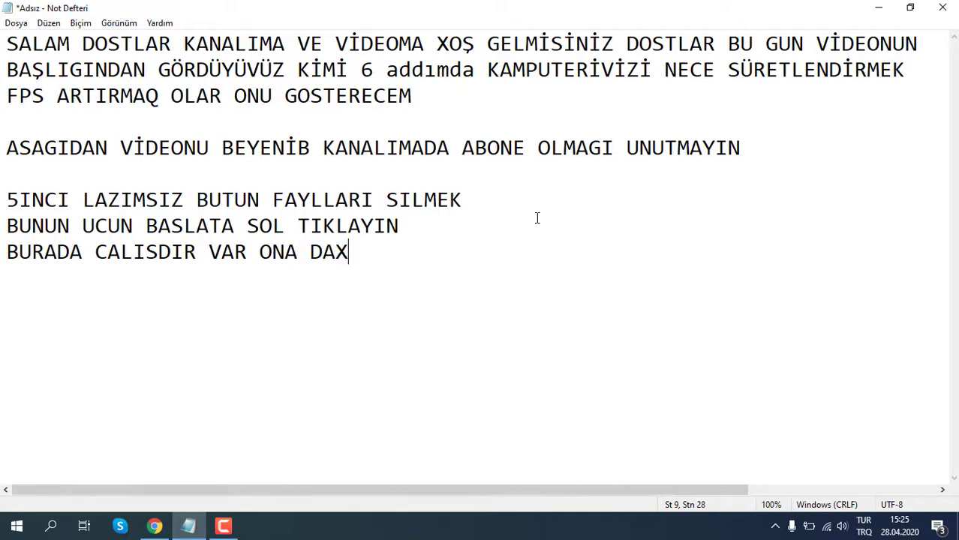
pyautogui.write('IL OLUN')
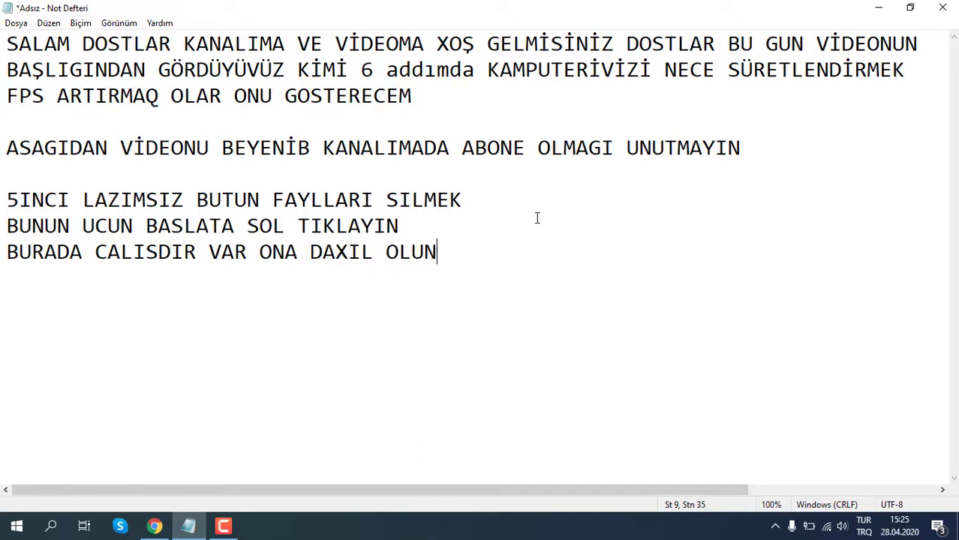
# Show the Çalıştır (Run) dialog, return to Notepad and add the line "BURAYA TEMP YAZIN"
pyautogui.rightClick(16, 526)
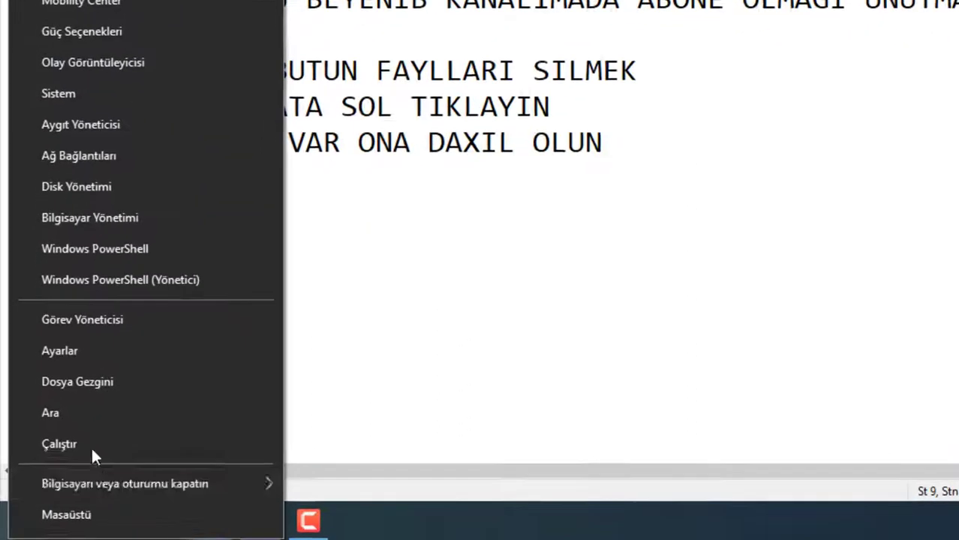
pyautogui.click(88, 423)
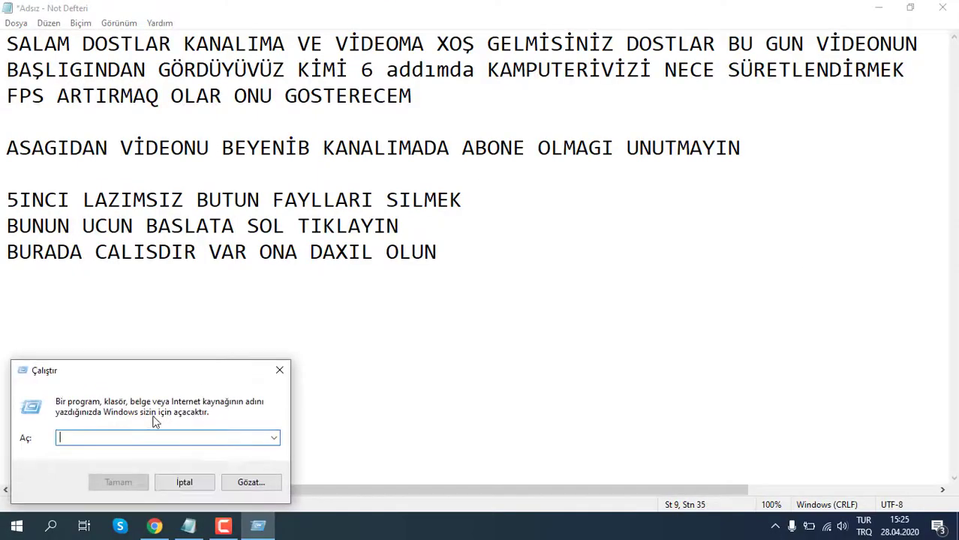
pyautogui.click(533, 248)
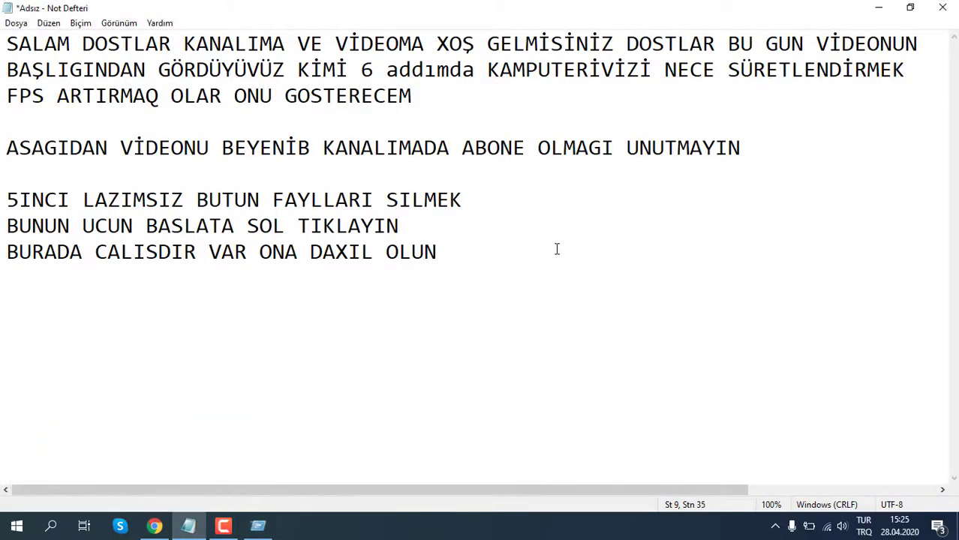
pyautogui.write('BURAY')
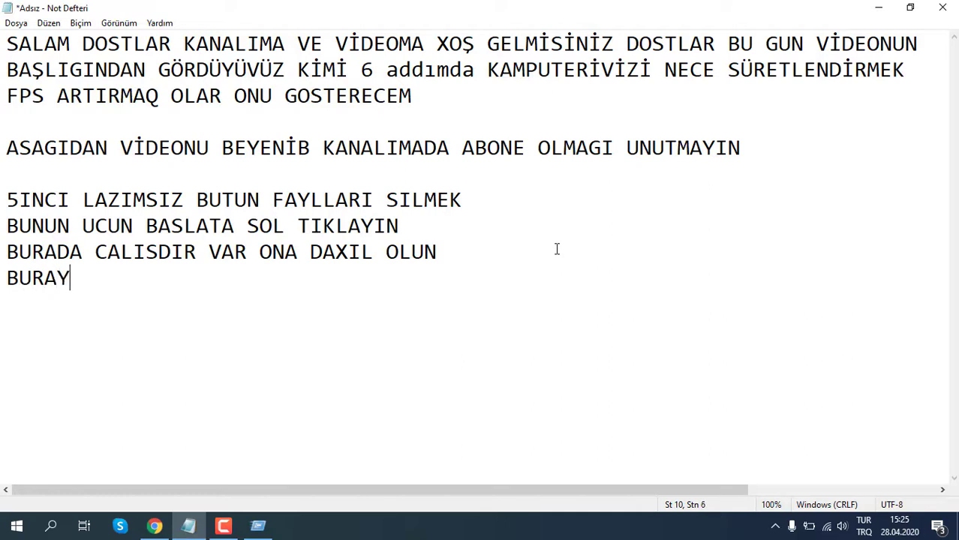
pyautogui.write('A TEMP')
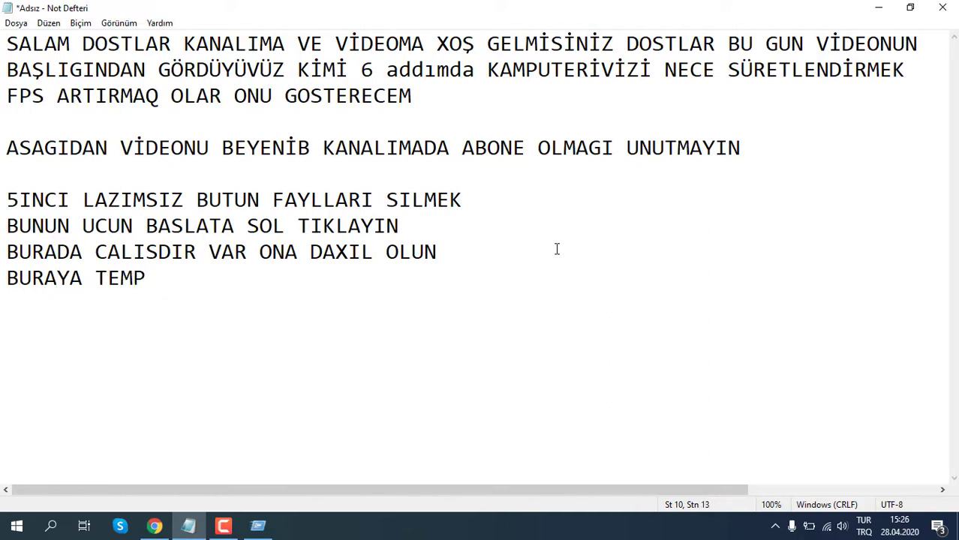
pyautogui.write(' YAZIN')
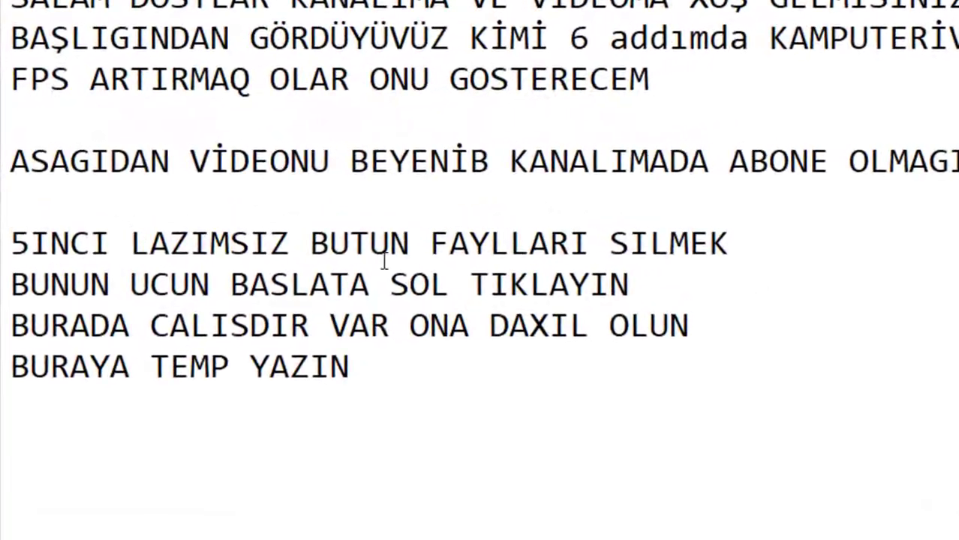
# Open the Windows Temp folder by running TEMP from the Çalıştır (Run) dialog
pyautogui.rightClick(15, 527)
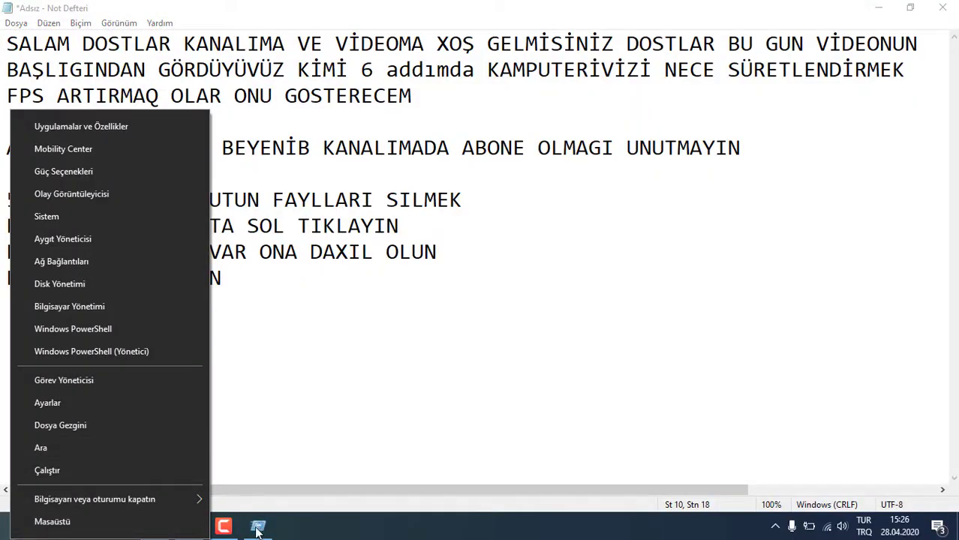
pyautogui.click(47, 471)
pyautogui.write('TEM')
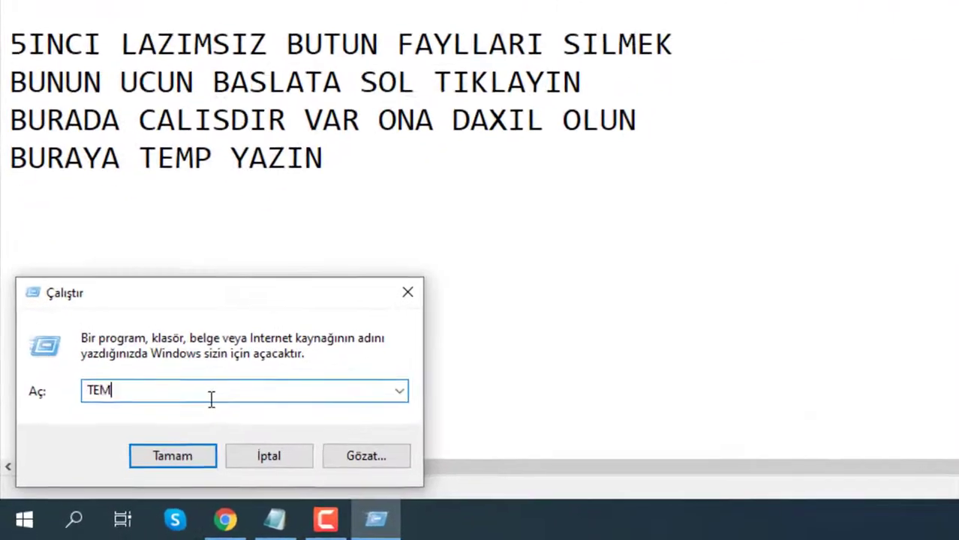
pyautogui.write('P')
pyautogui.press('Return')
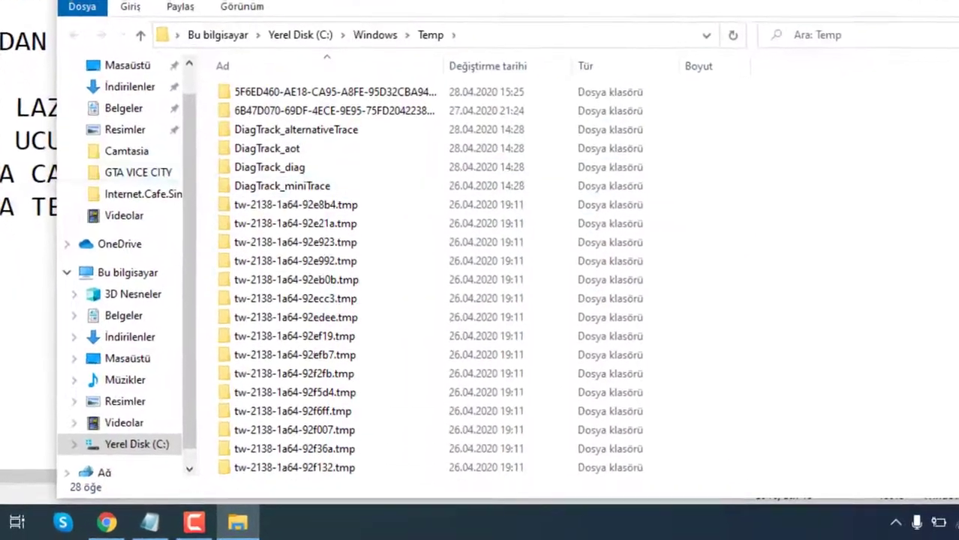
# Return to Notepad and add the line "VE BURADAKI BUTUN FAYLLARI SILIN" below the "BURAYA TEMP YAZIN" line
pyautogui.click(31, 279)
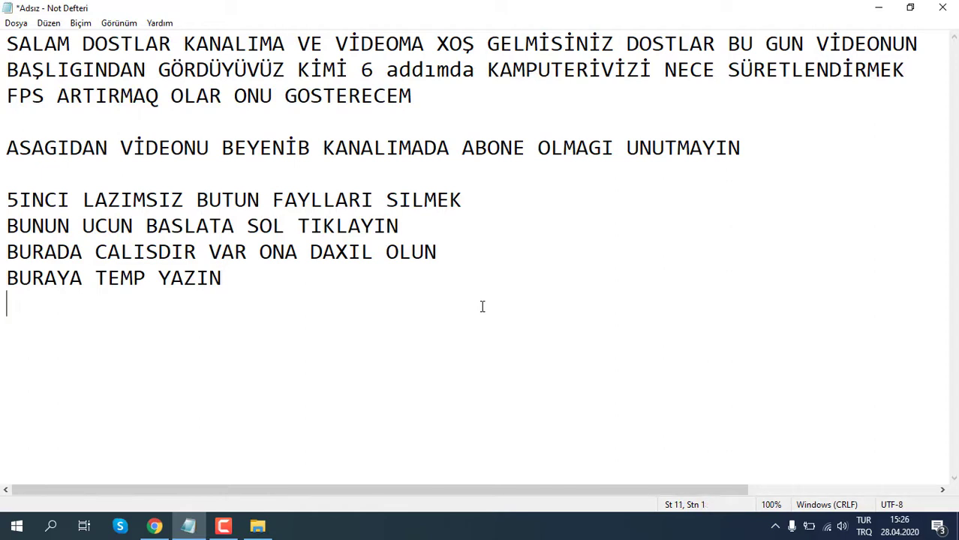
pyautogui.write('UR')
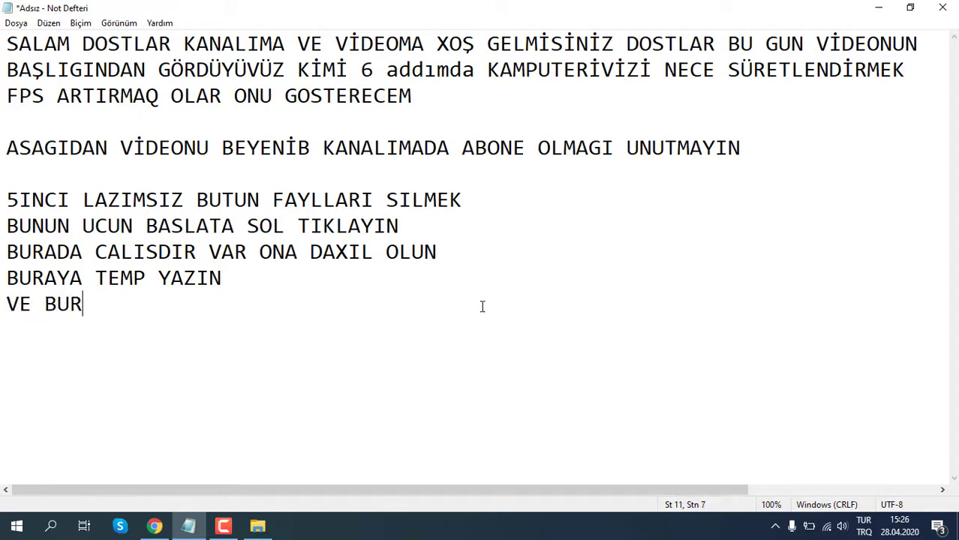
pyautogui.write('ADAKI ')
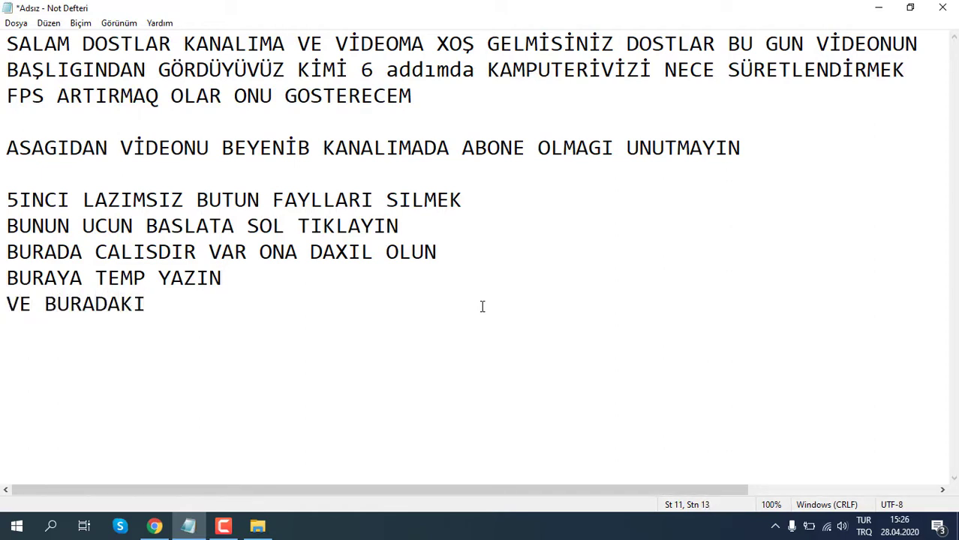
pyautogui.write('BUTUM ')
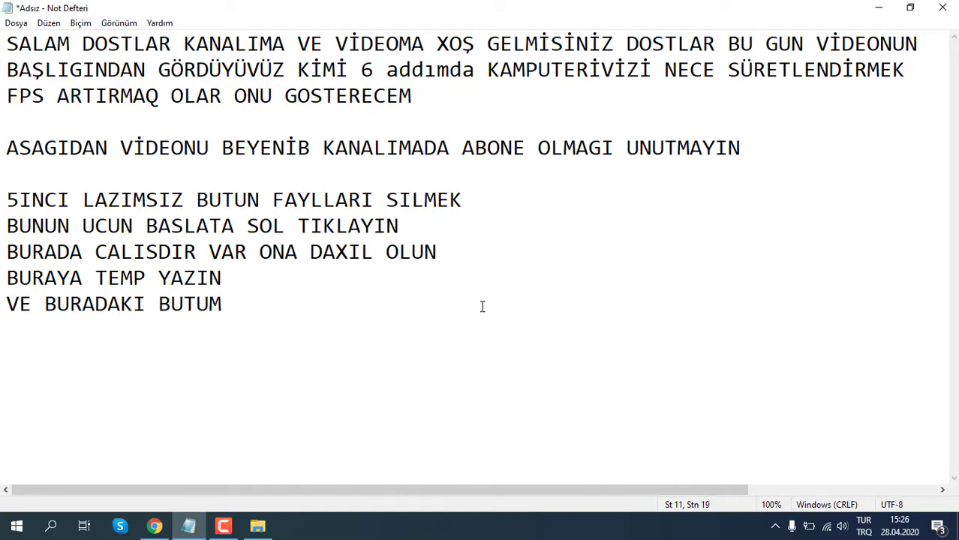
pyautogui.press('BackSpace')
pyautogui.press('BackSpace')
pyautogui.write('N FAYLLA')
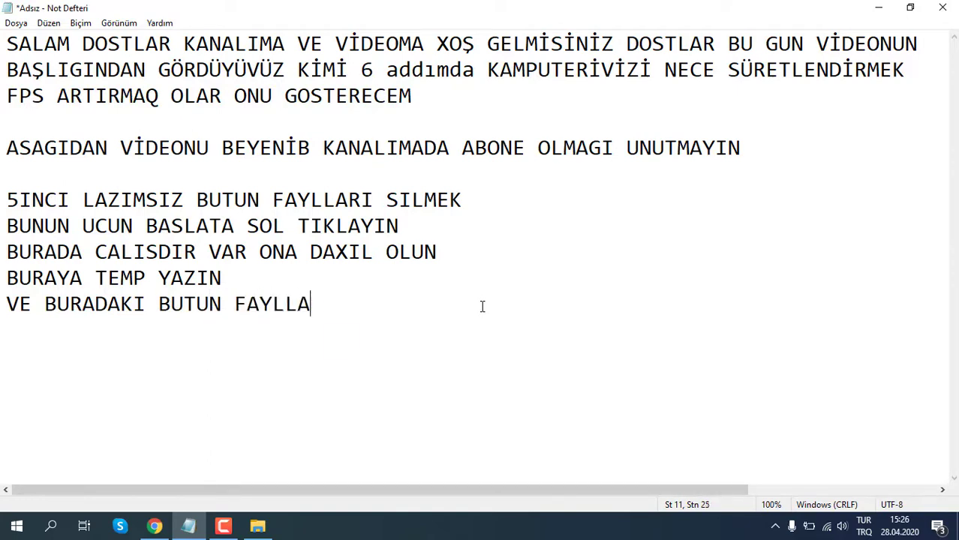
pyautogui.write('RI SILIN')
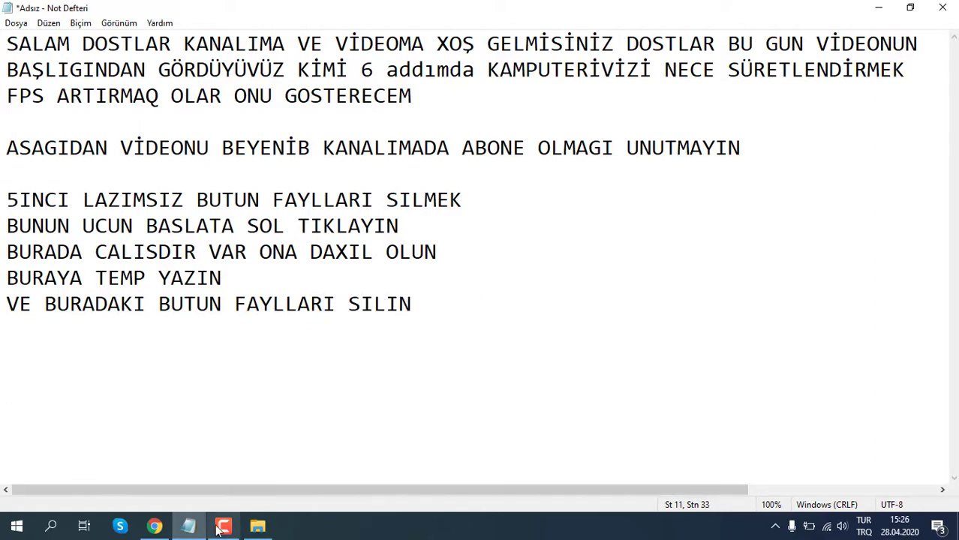
# Switch to File Explorer and delete all files and folders in the Windows Temp folder
pyautogui.click(258, 525)
pyautogui.click(853, 101)
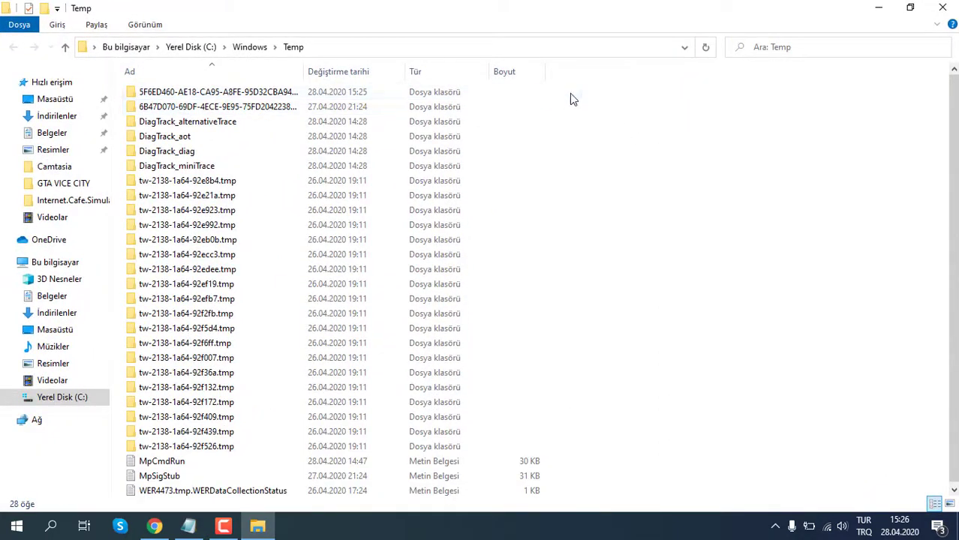
pyautogui.moveTo(565, 91); pyautogui.dragTo(433, 495)
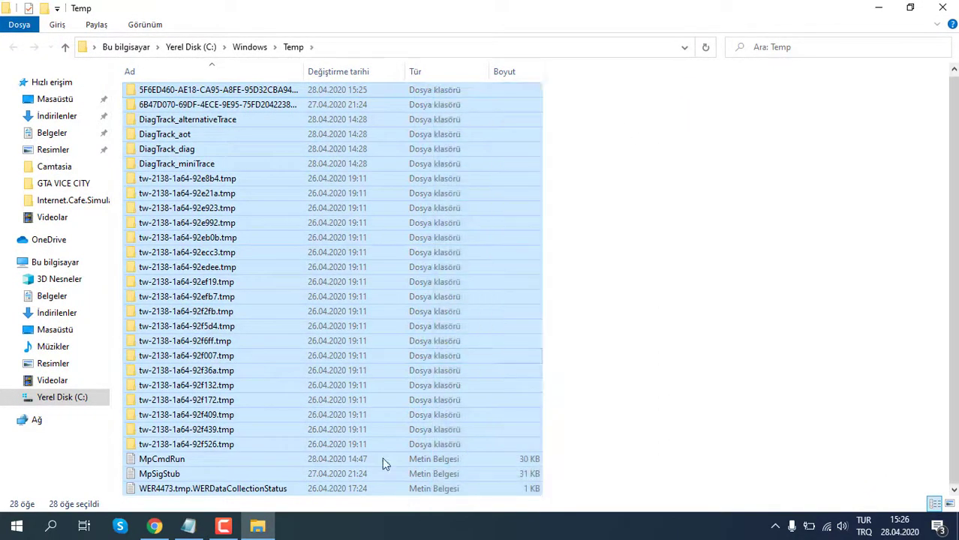
pyautogui.rightClick(364, 343)
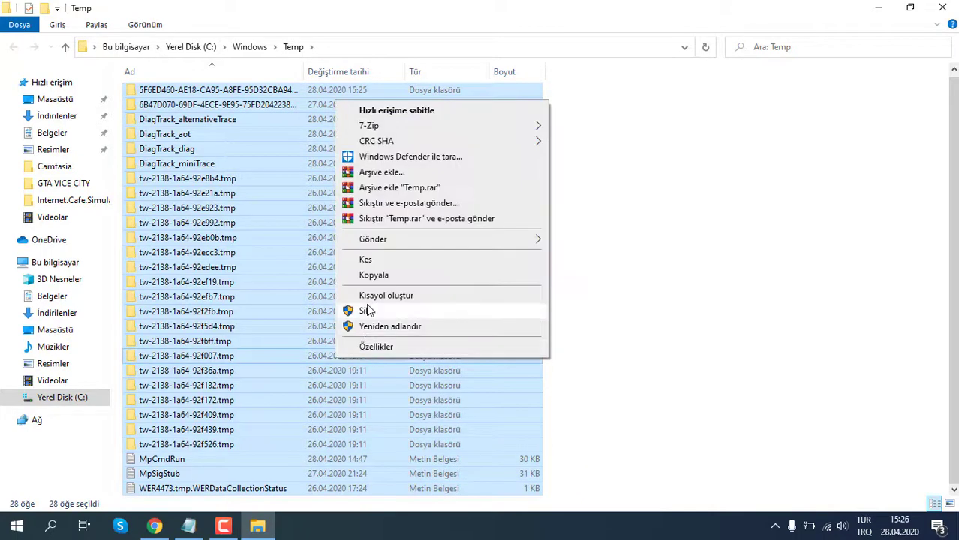
pyautogui.click(366, 310)
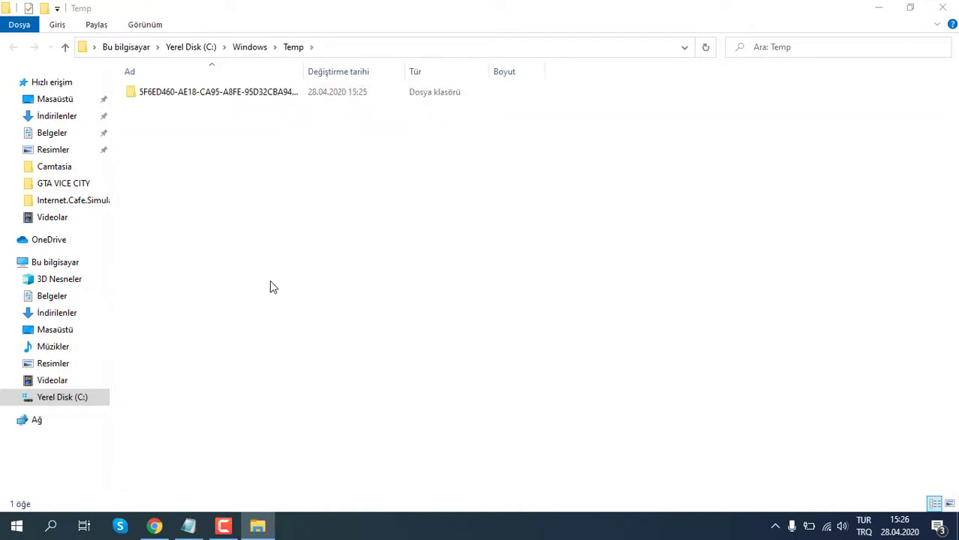
# Try to delete the folder left in Windows Temp, skipping it if it is in use, and close the Temp window
pyautogui.click(220, 93)
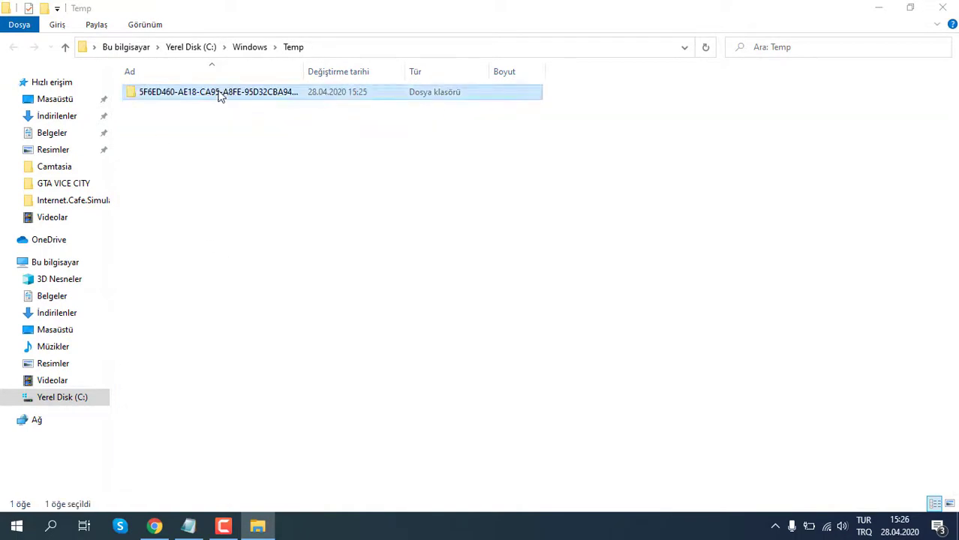
pyautogui.press('Delete')
pyautogui.hotkey('shift', 'F10')
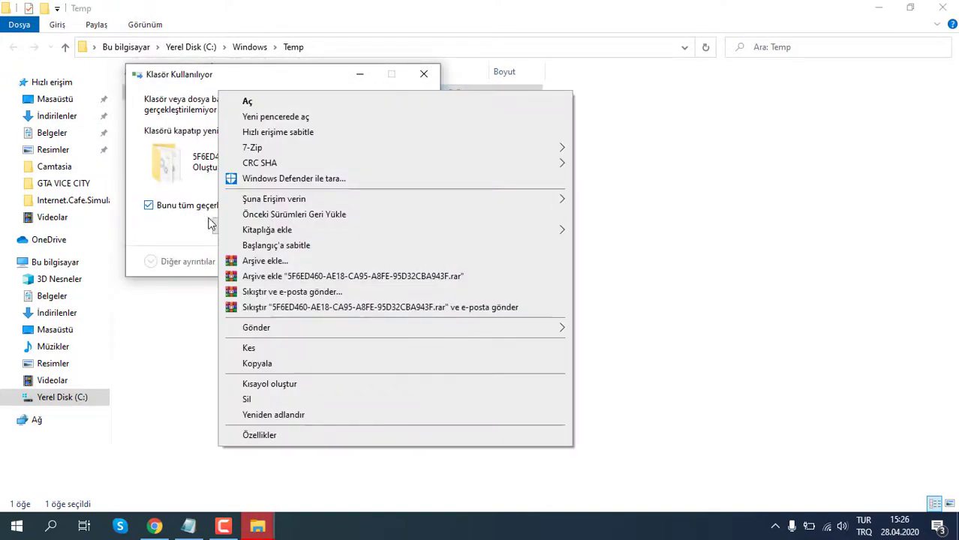
pyautogui.click(215, 228)
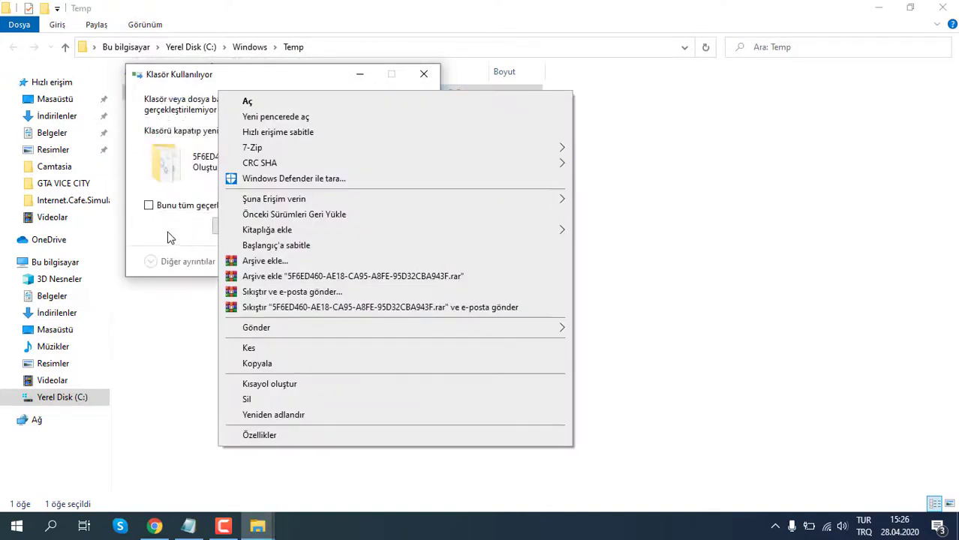
pyautogui.click(605, 142)
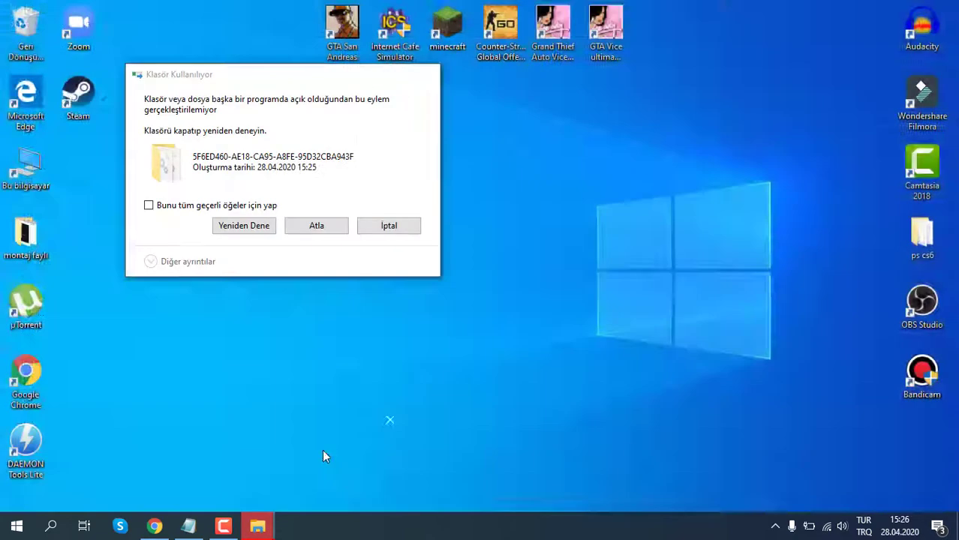
pyautogui.click(326, 453)
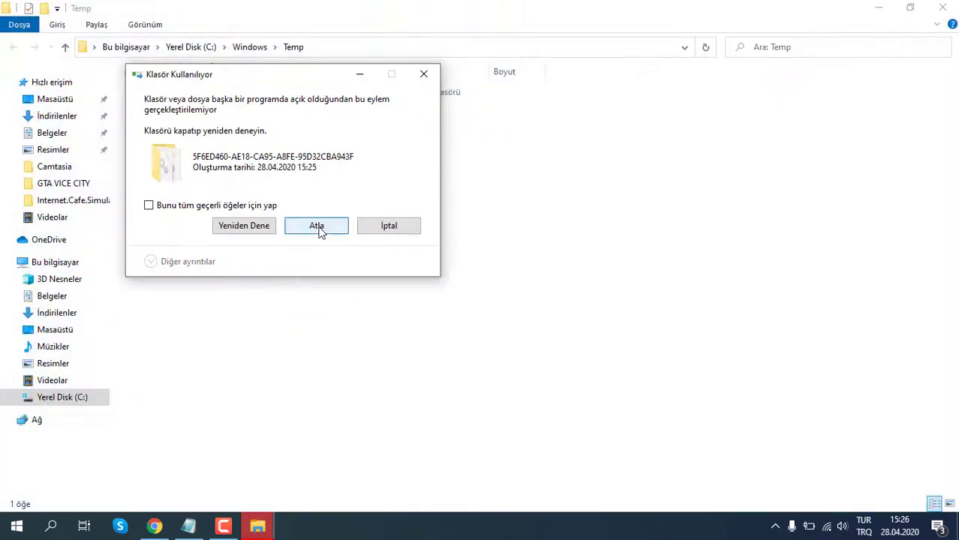
pyautogui.click(318, 230)
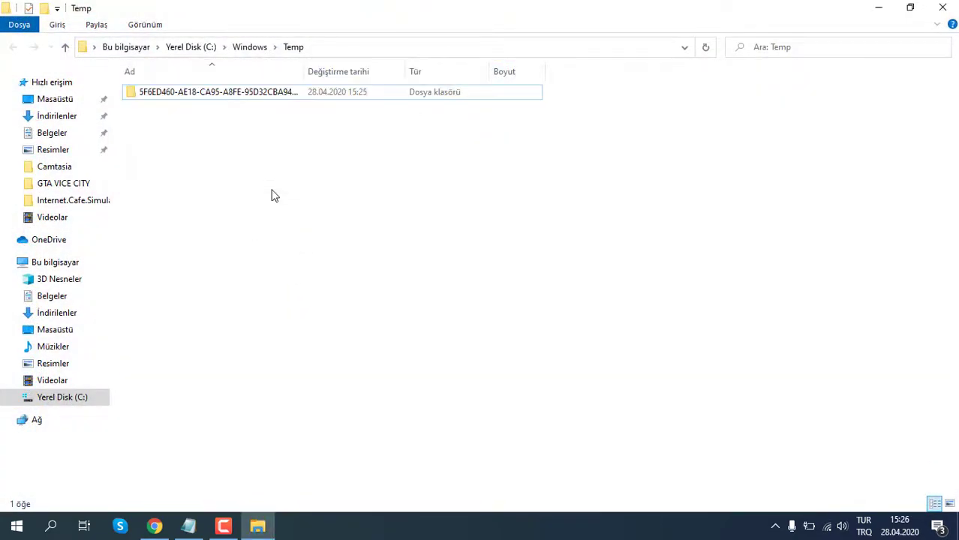
pyautogui.click(942, 7)
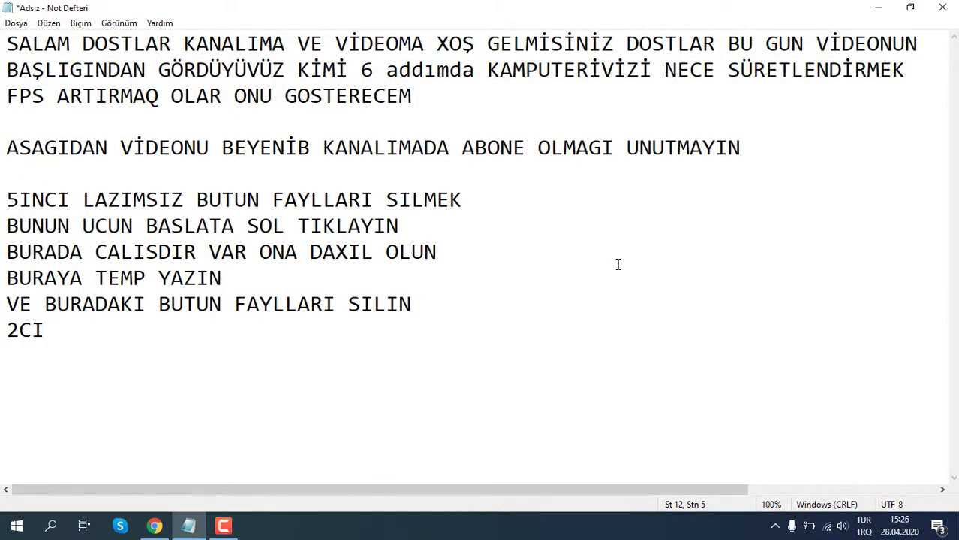
# Add the line "2CI DEFE CALISDIRA DAXIL OLUN BURAYA %TEMP% YAZIN" at the end of the Notepad text
pyautogui.write('DEFE')
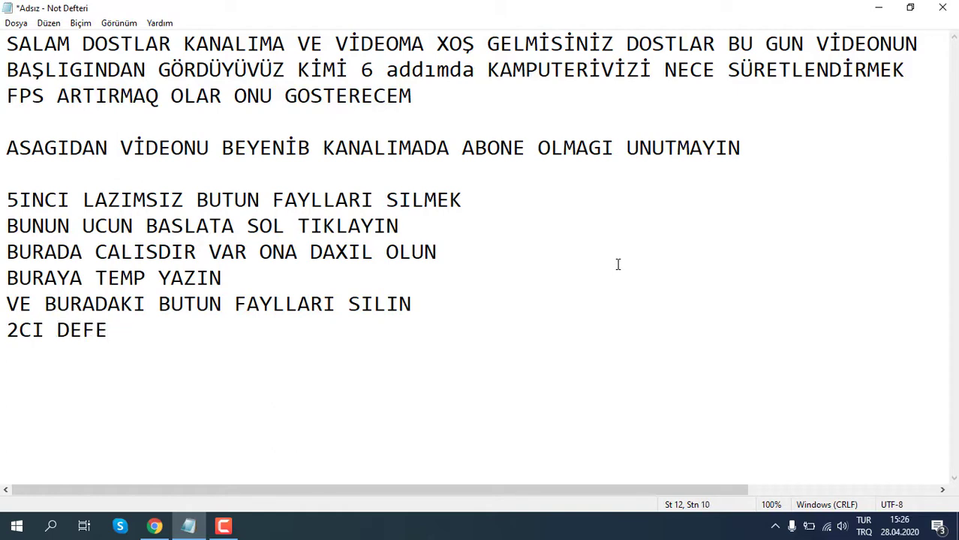
pyautogui.write(' CALIS')
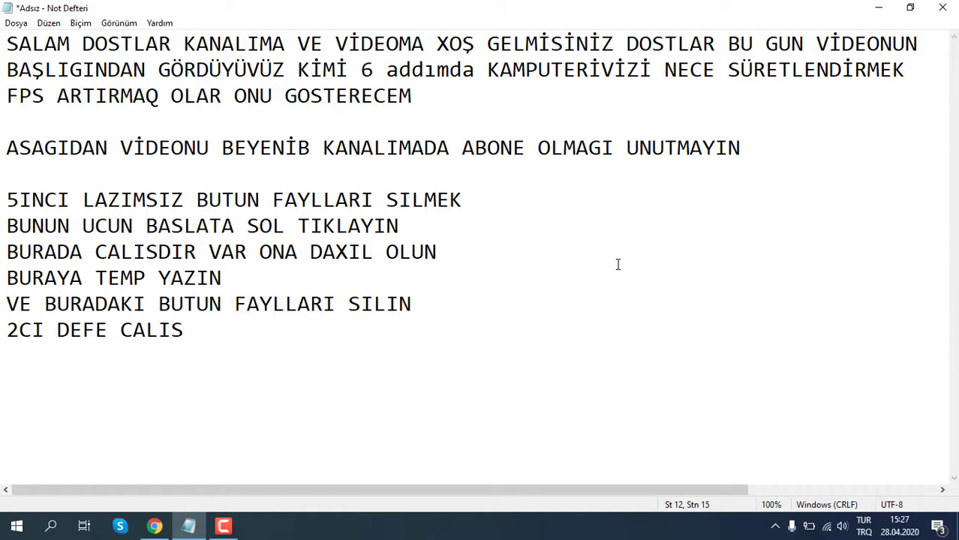
pyautogui.write('DIRA DA')
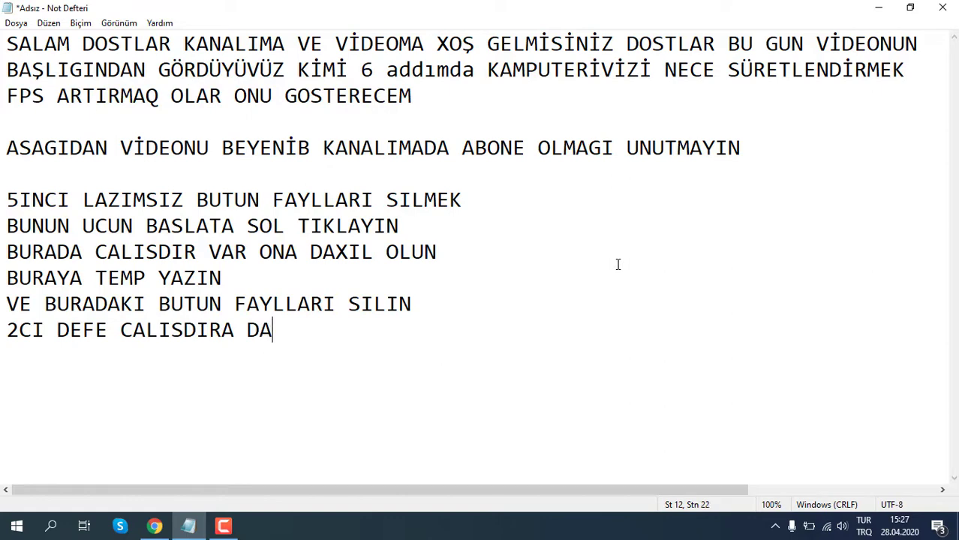
pyautogui.write('XIL O')
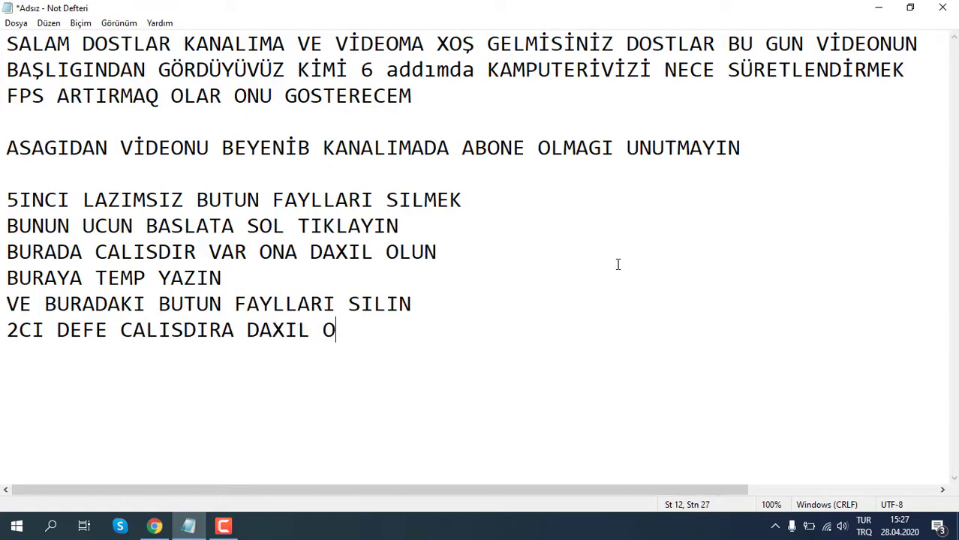
pyautogui.write('LUN BURAYA')
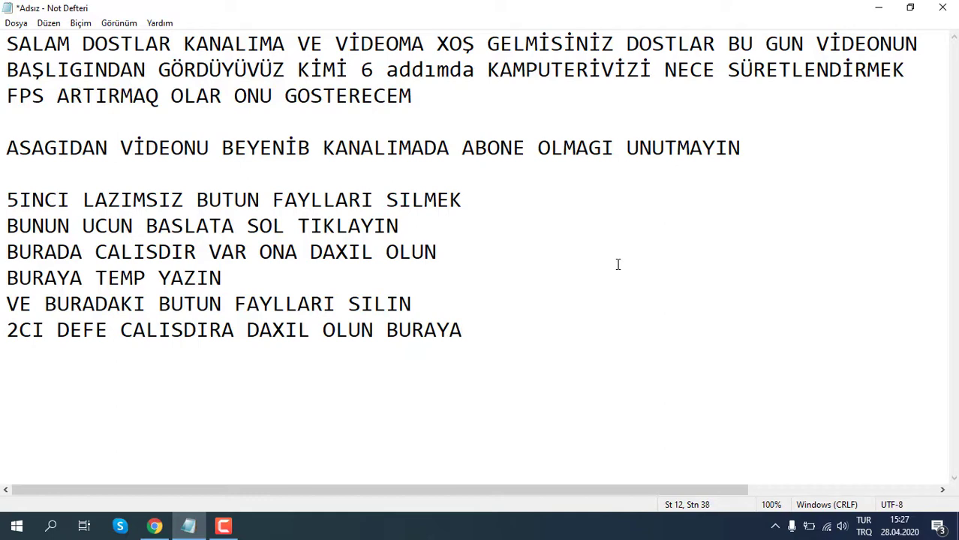
pyautogui.write('%TEMP')
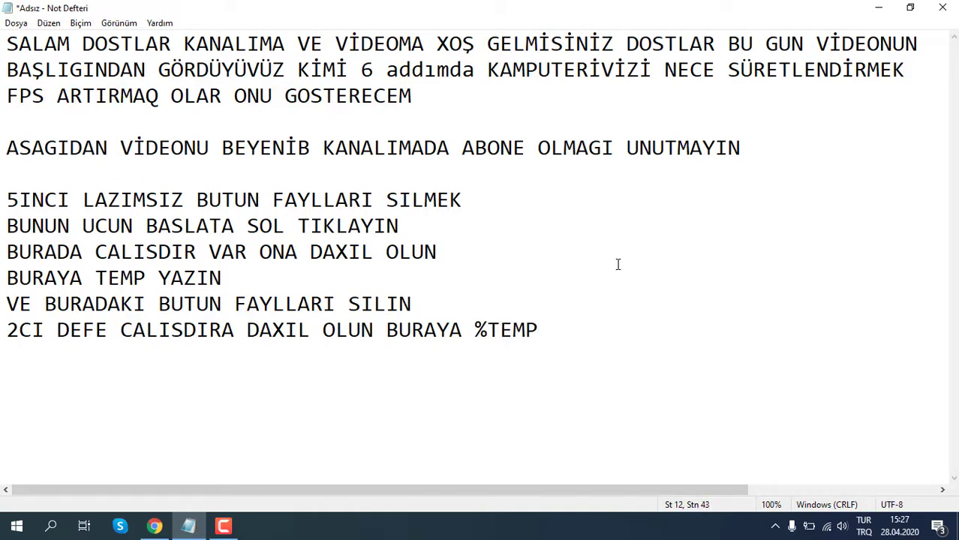
pyautogui.write('% YAZIN')
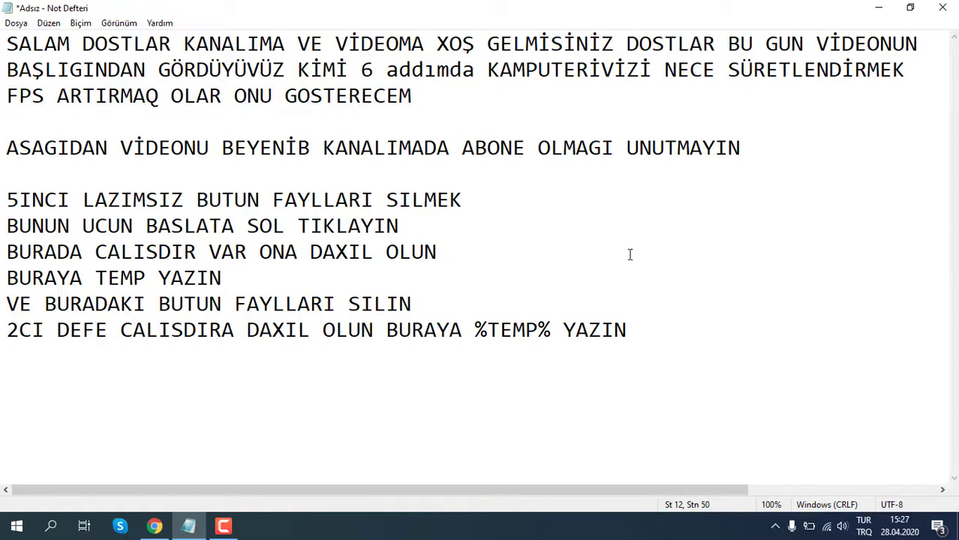
# Open the user account's local Temp folder by running %TEMP% from the Çalıştır (Run) dialog
pyautogui.rightClick(12, 525)
pyautogui.click(41, 459)
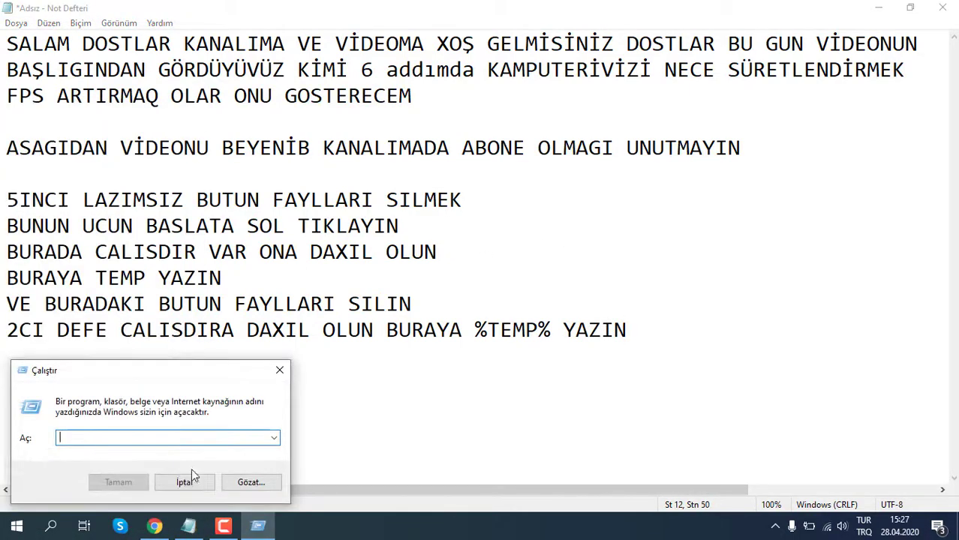
pyautogui.write('%')
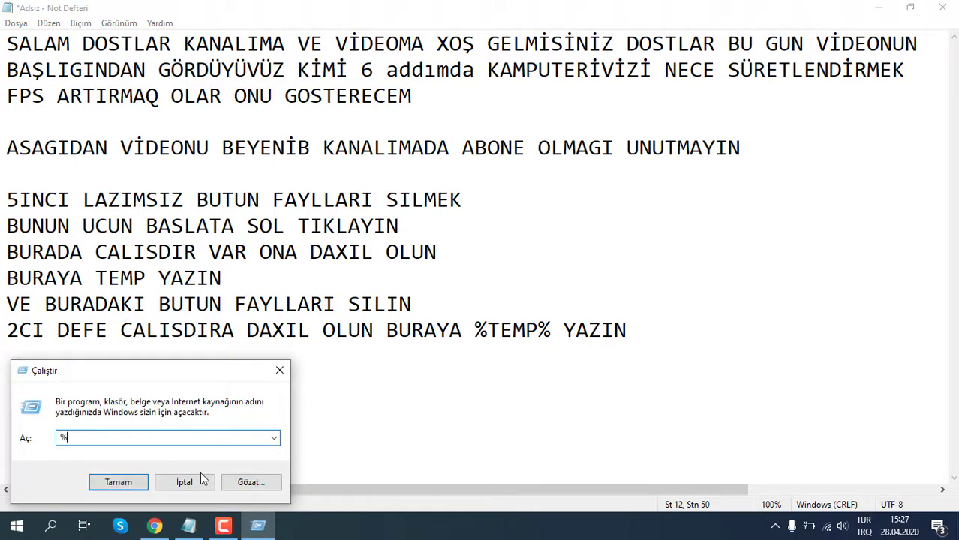
pyautogui.write('TEMP%')
pyautogui.click(101, 486)
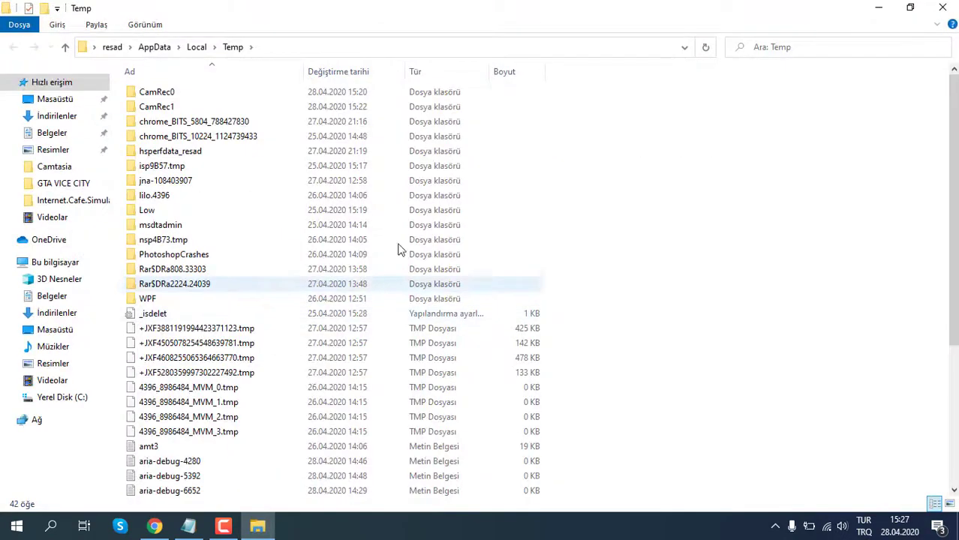
# Return to Notepad and add the line "VE BURADAKI BUTUN FAYLLARI SILIN" below the %TEMP% line
pyautogui.click(188, 526)
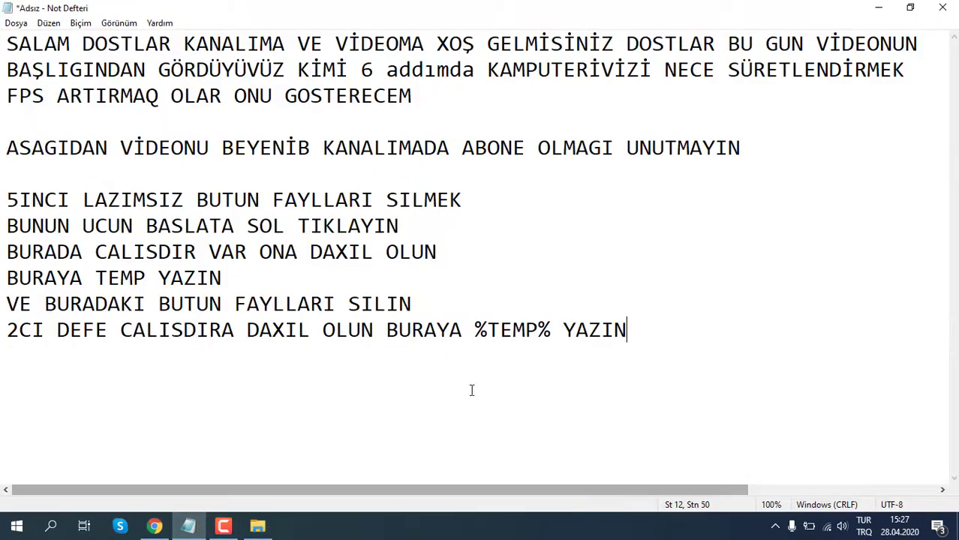
pyautogui.write('VE')
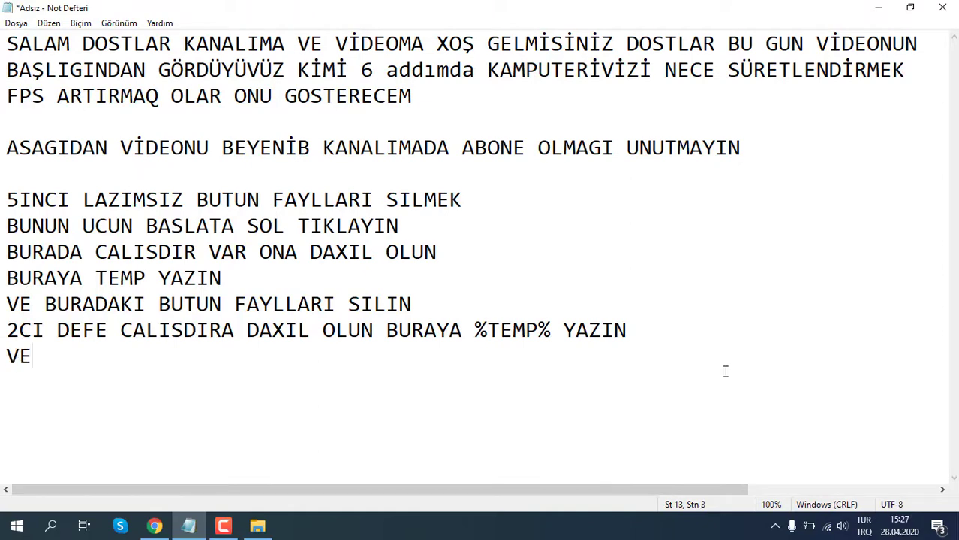
pyautogui.write(' BURADA')
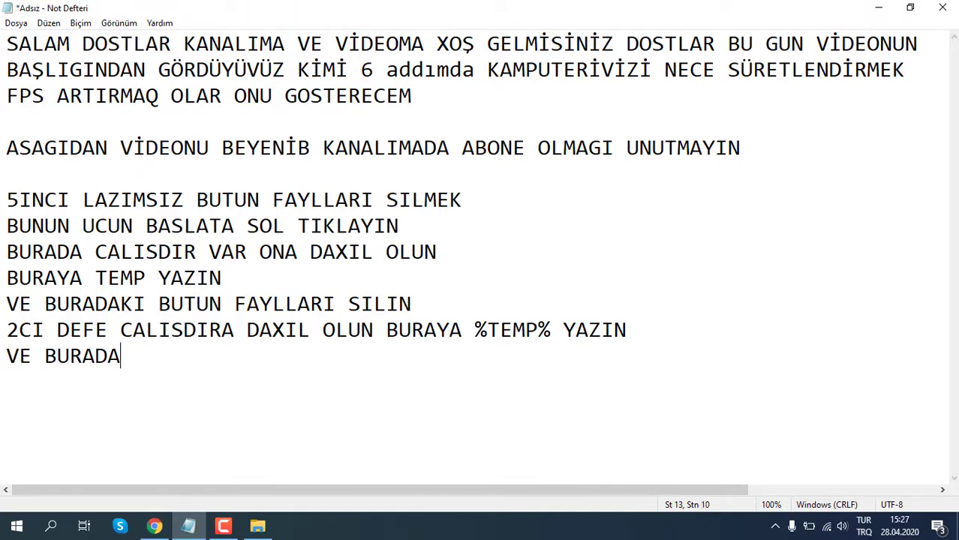
pyautogui.write('KI BUTUN FAY')
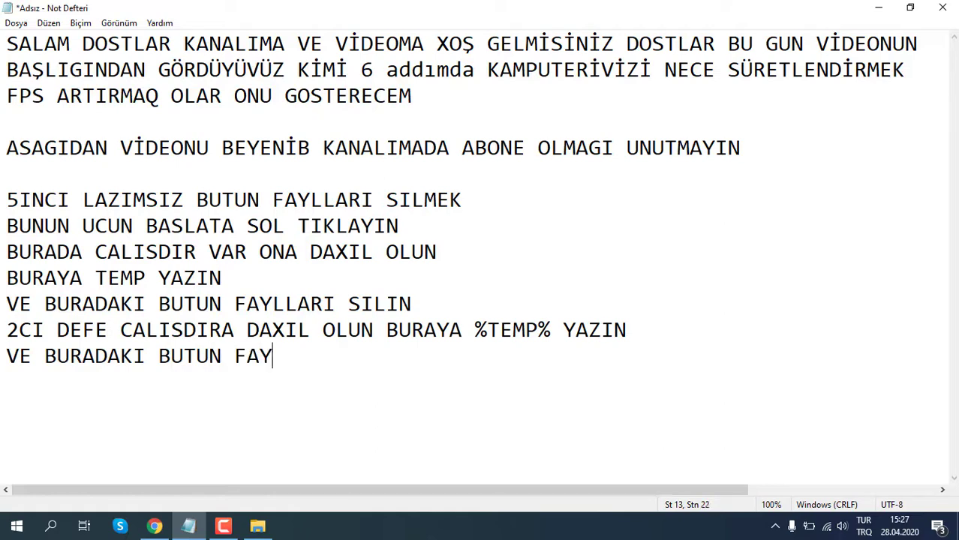
pyautogui.write('LLARI')
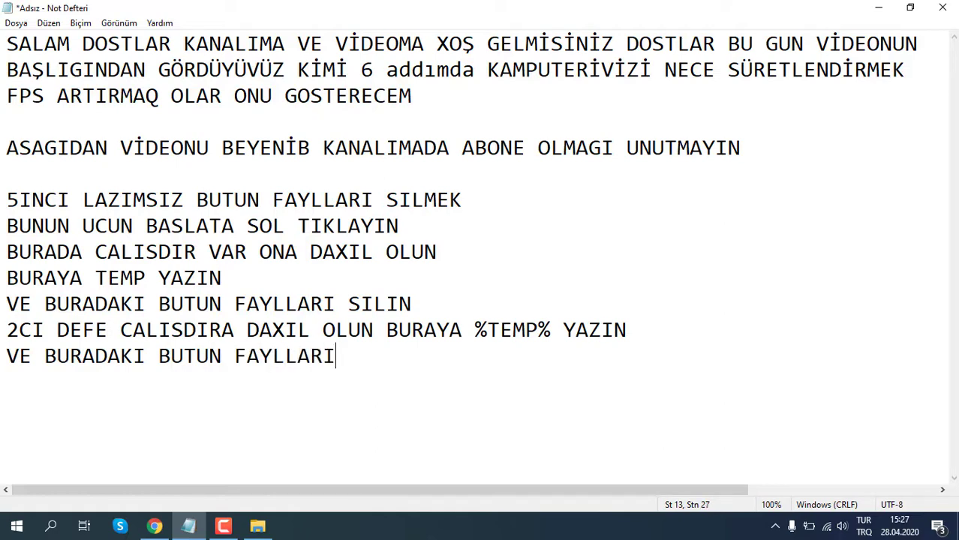
pyautogui.write(' SILIN')
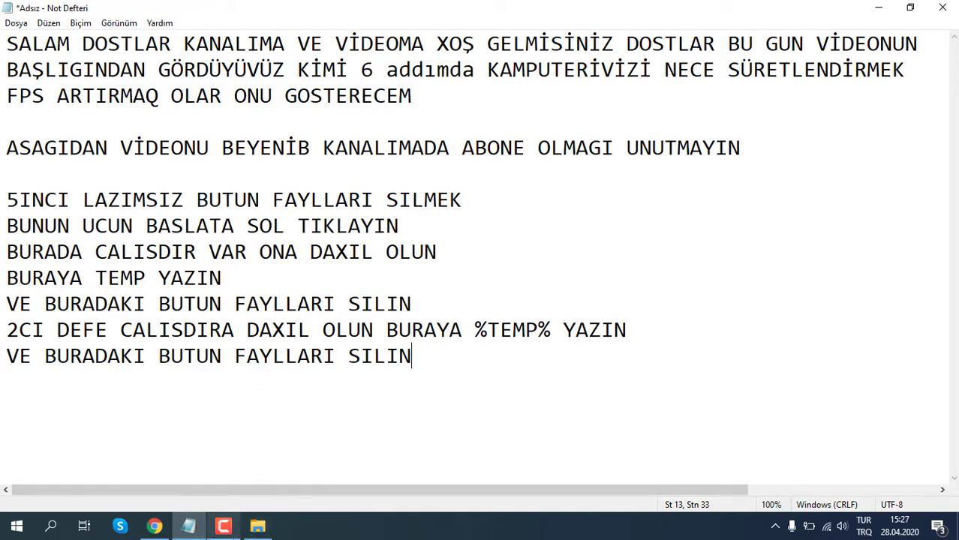
# Switch back to the user account's local Temp folder in File Explorer and delete all of its files and folders
pyautogui.moveTo(266, 531)
pyautogui.click(279, 485)
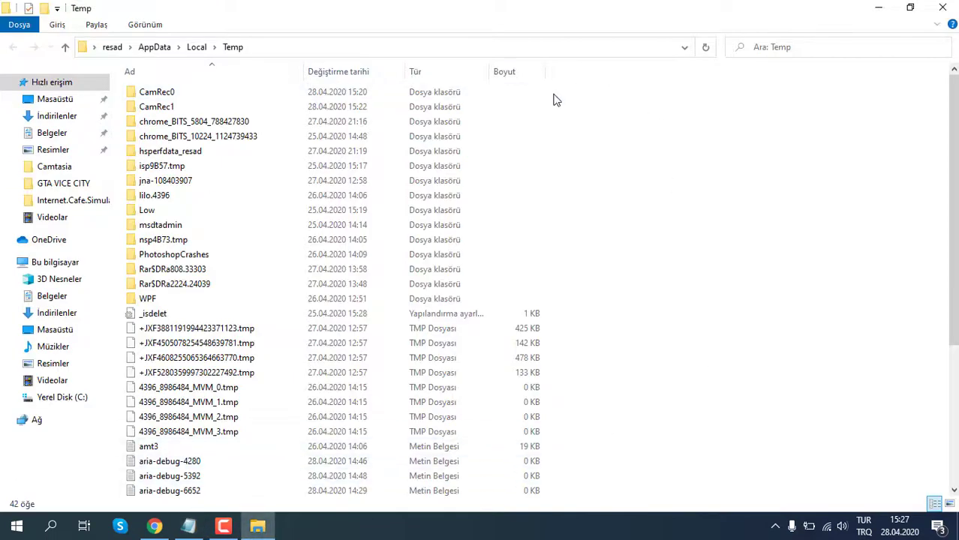
pyautogui.moveTo(559, 97); pyautogui.dragTo(276, 405)
pyautogui.click(631, 157)
pyautogui.moveTo(597, 88); pyautogui.dragTo(300, 480)
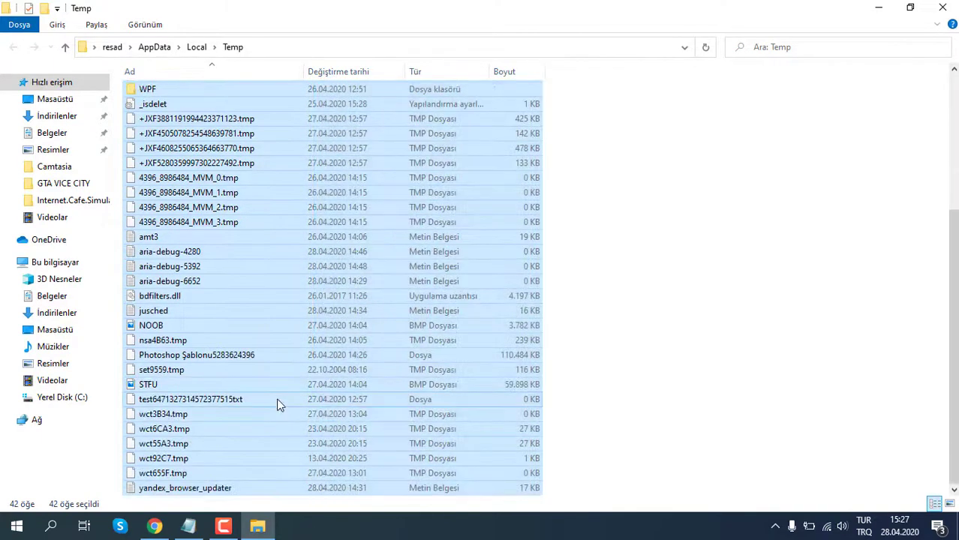
pyautogui.rightClick(279, 403)
pyautogui.click(337, 349)
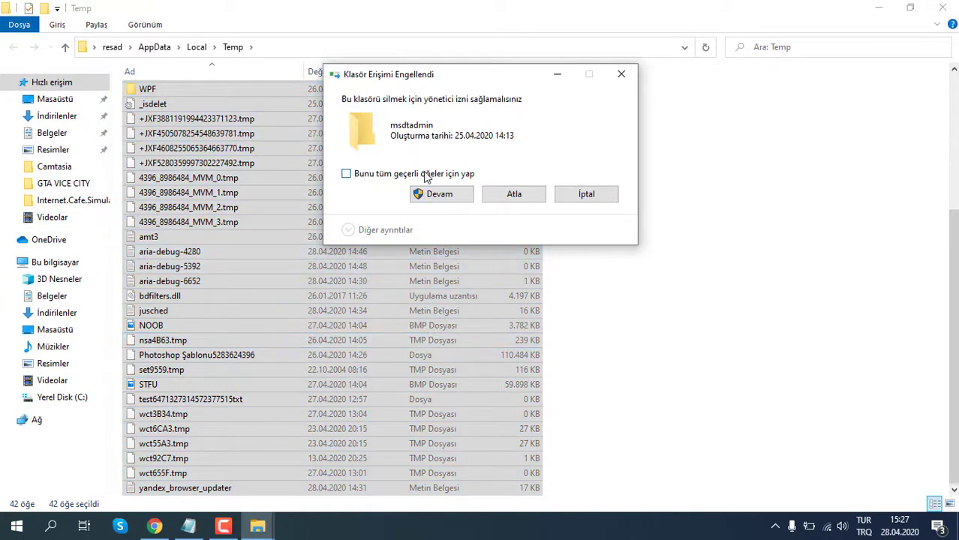
# Continue the Temp deletion with administrator permission for all current items, and skip every item that is in use
pyautogui.click(425, 174)
pyautogui.click(439, 194)
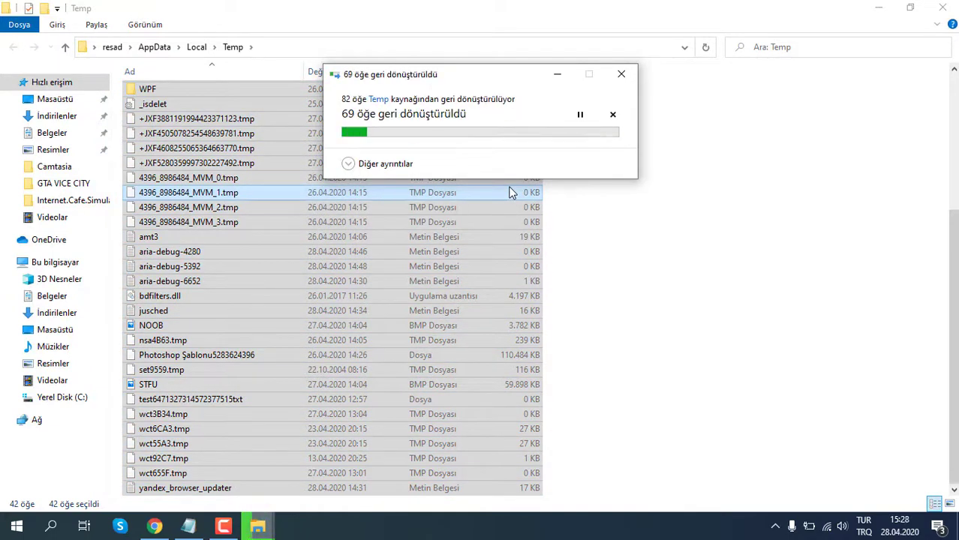
pyautogui.click(445, 207)
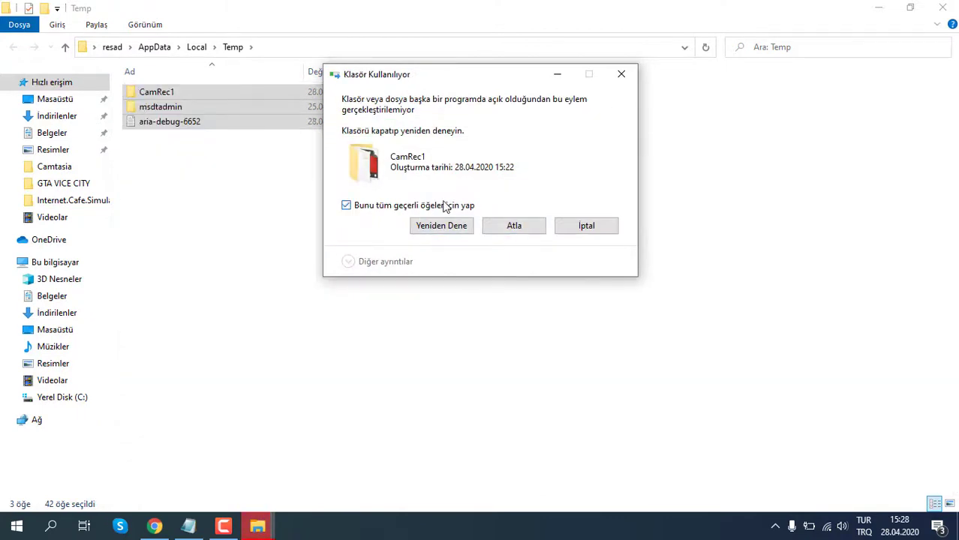
pyautogui.click(504, 228)
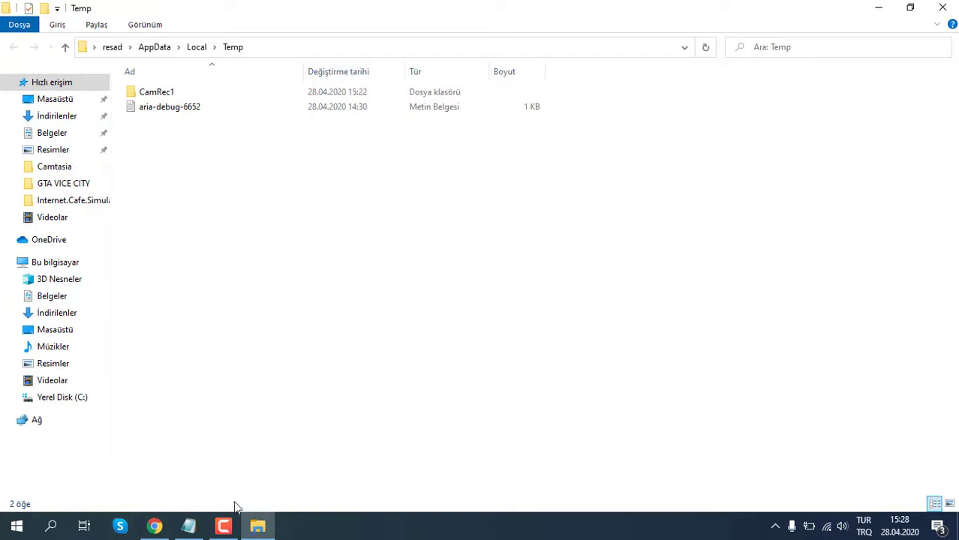
# Return to Notepad and write the line "6CI GERI DONUSUM QUTUSUNU TEMIZLEYIN" below the intro text
pyautogui.click(192, 529)
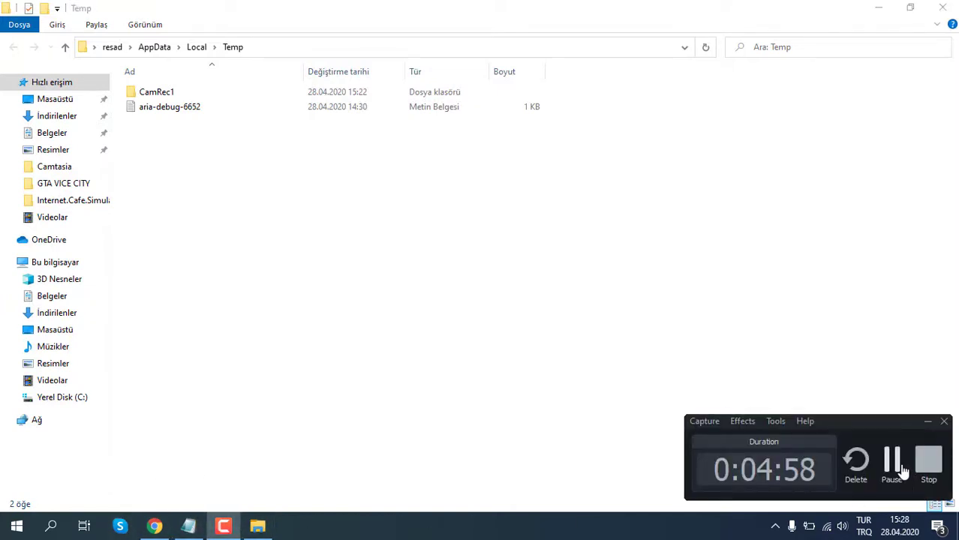
pyautogui.click(902, 468)
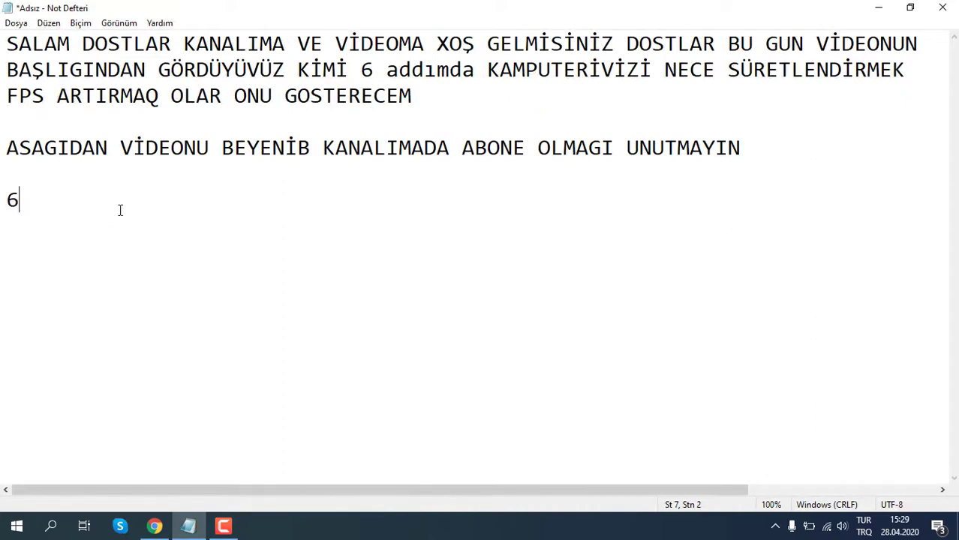
pyautogui.write('NCI')
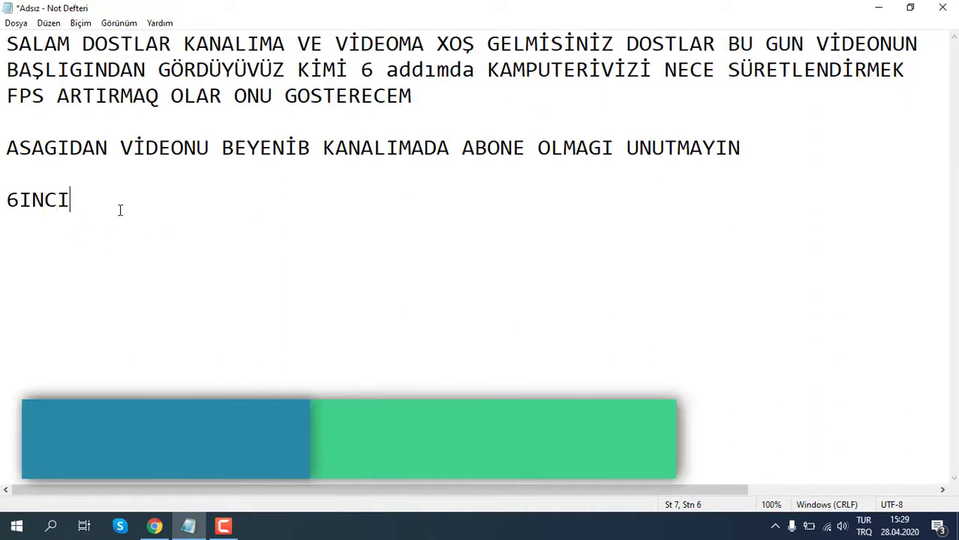
pyautogui.press('BackSpace')
pyautogui.press('BackSpace')
pyautogui.press('BackSpace')
pyautogui.press('BackSpace')
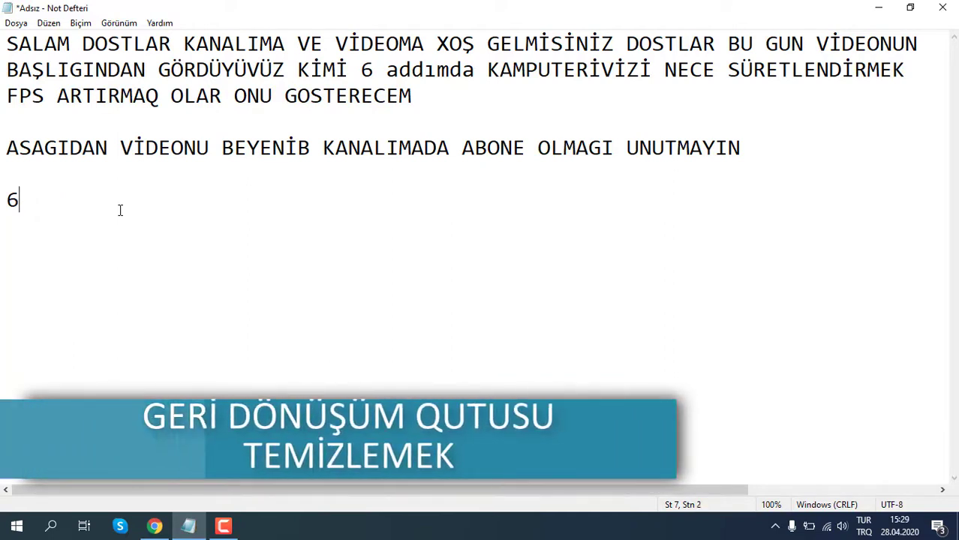
pyautogui.write('CI G')
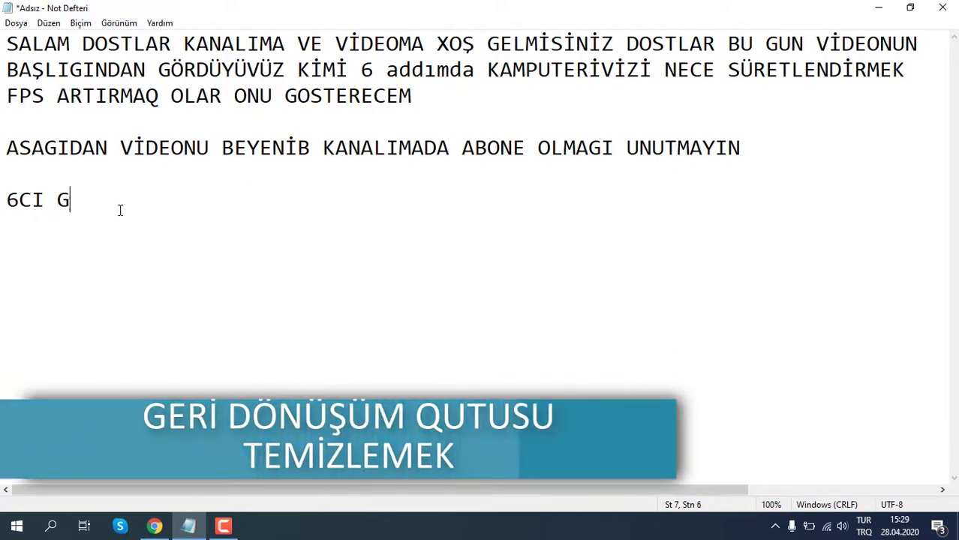
pyautogui.write('ERI D')
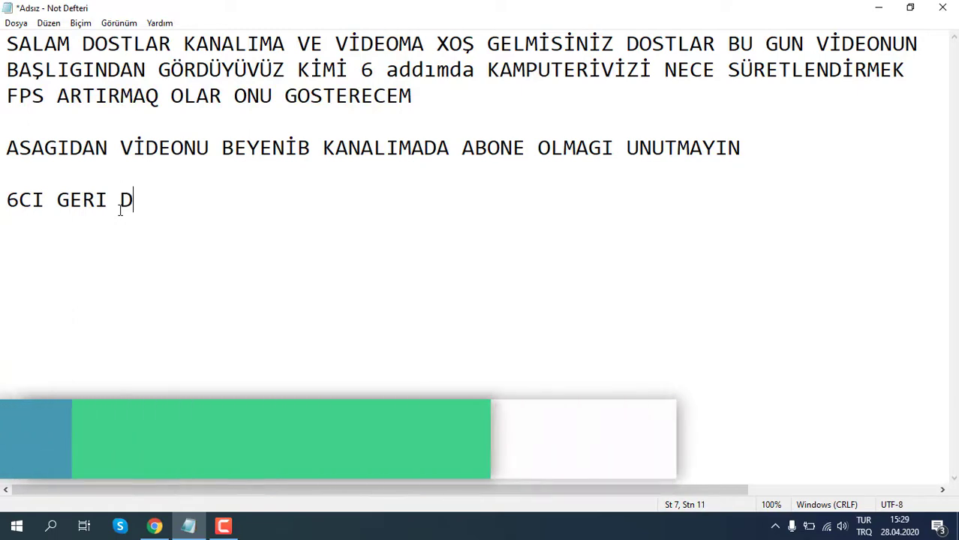
pyautogui.write('ONUSUM ')
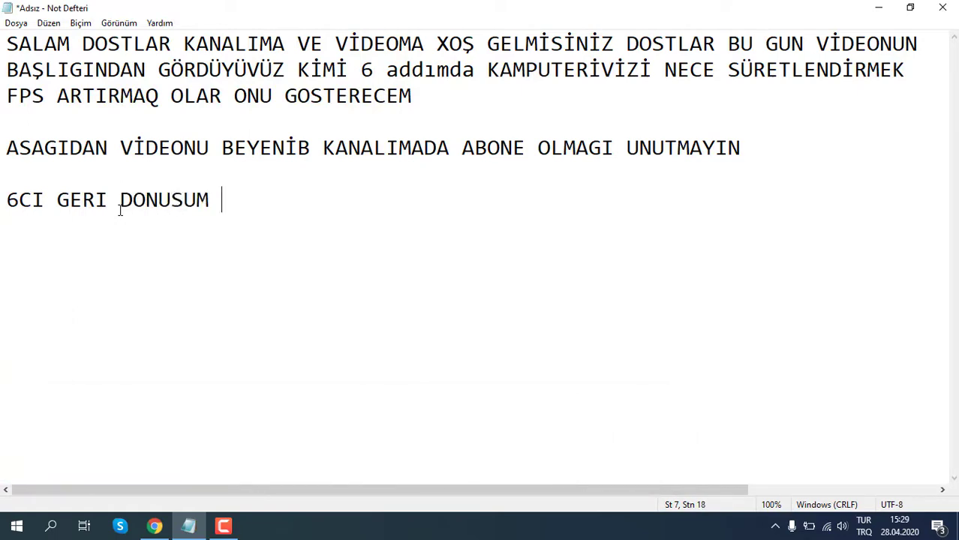
pyautogui.write('QUTUSU')
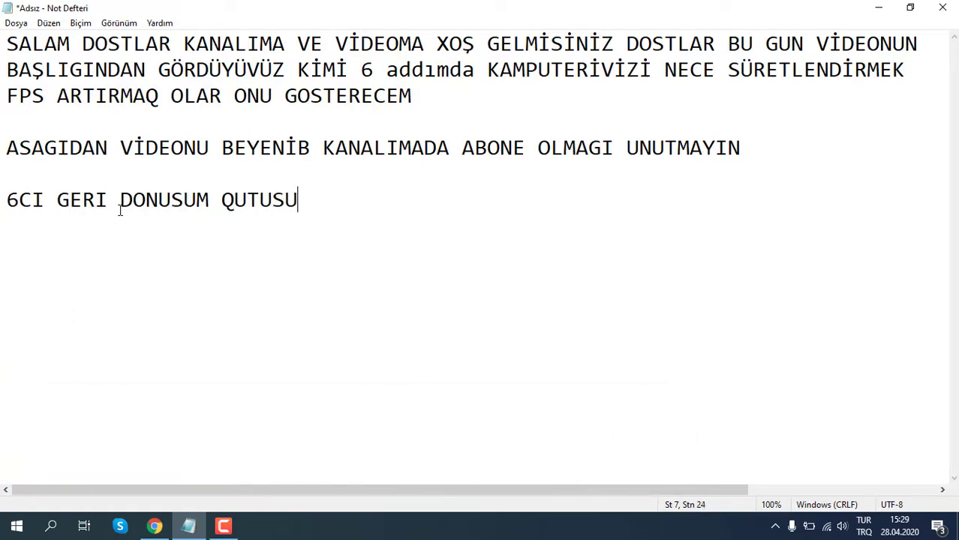
pyautogui.write('NU TEN')
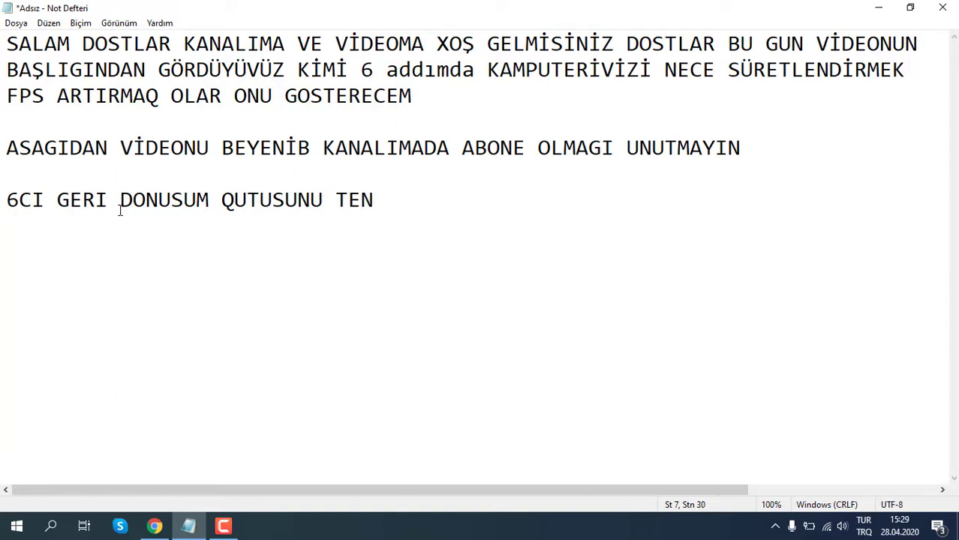
pyautogui.press('BackSpace')
pyautogui.write('MIZLEYI')
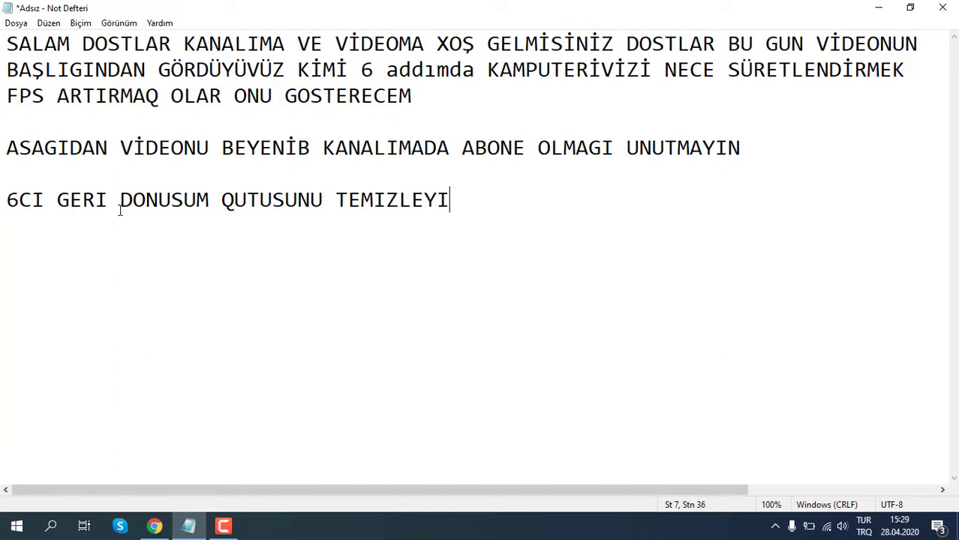
pyautogui.write('N')
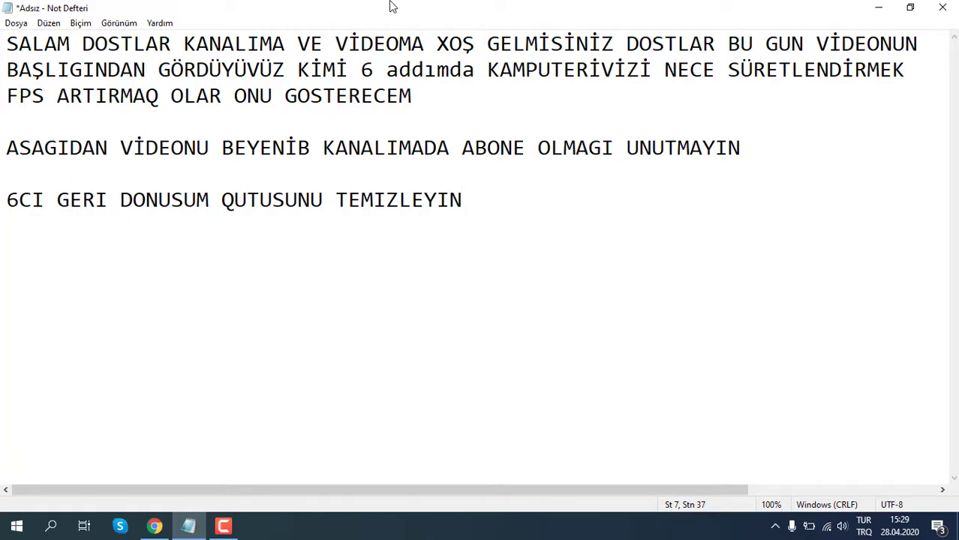
# Minimize Notepad and empty the Recycle Bin (Geri Dönüşüm Kutusu) on the desktop, granting administrator permission for all current items
pyautogui.click(878, 7)
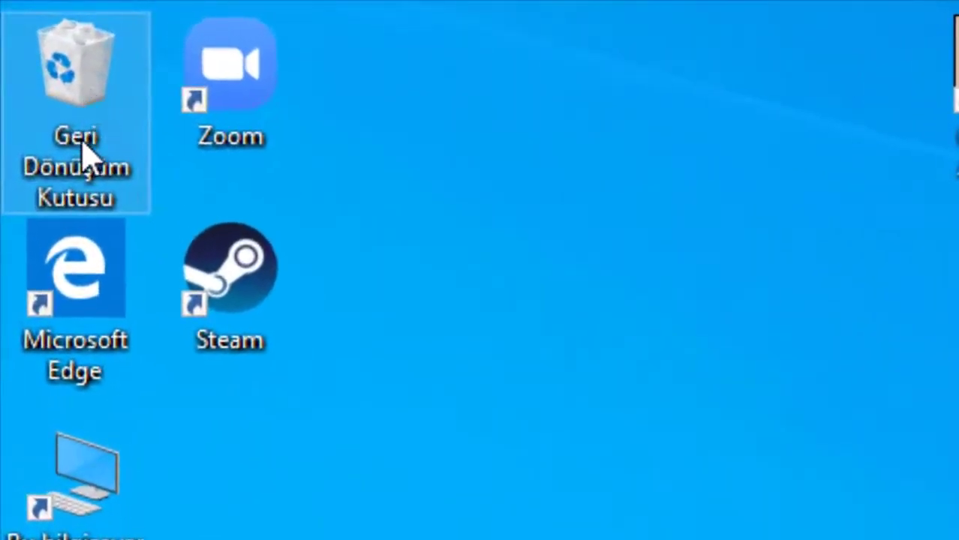
pyautogui.rightClick(68, 118)
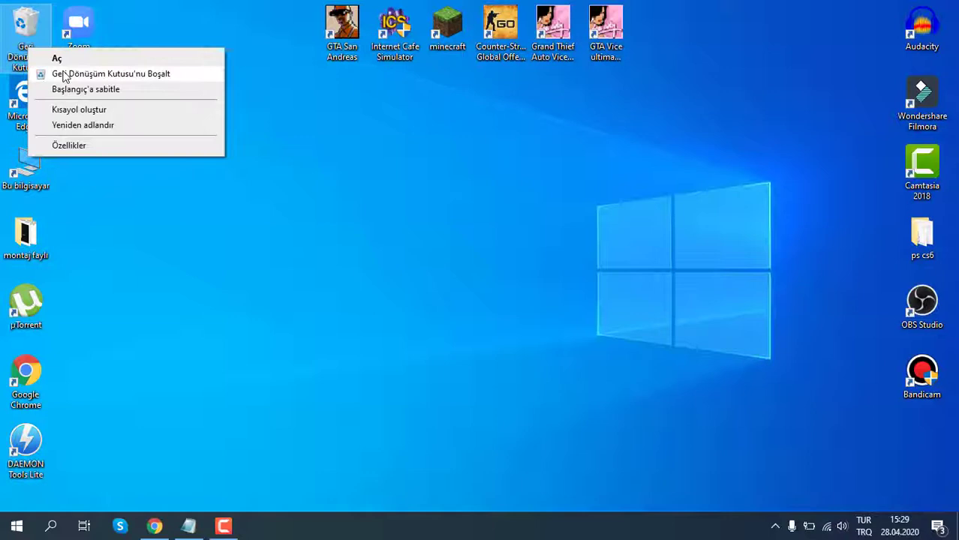
pyautogui.click(217, 217)
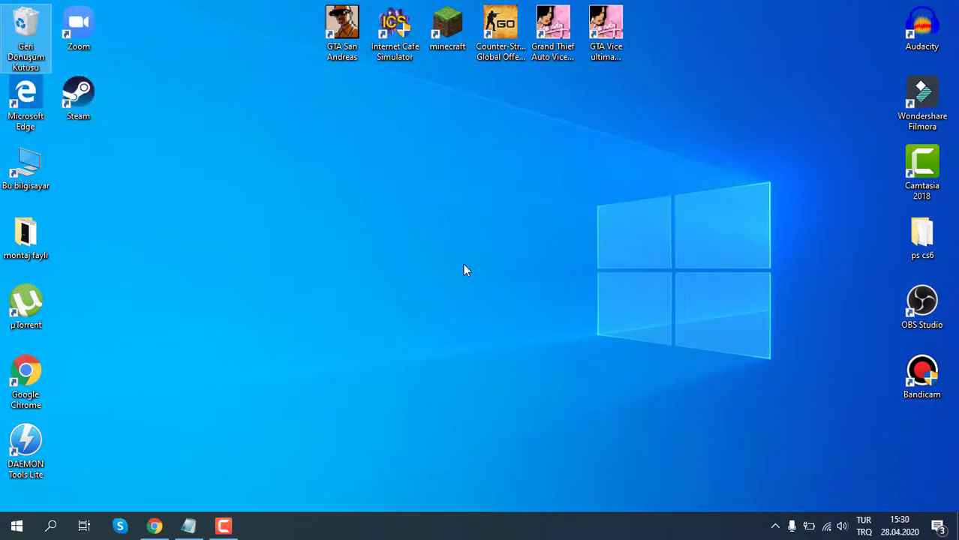
pyautogui.click(541, 274)
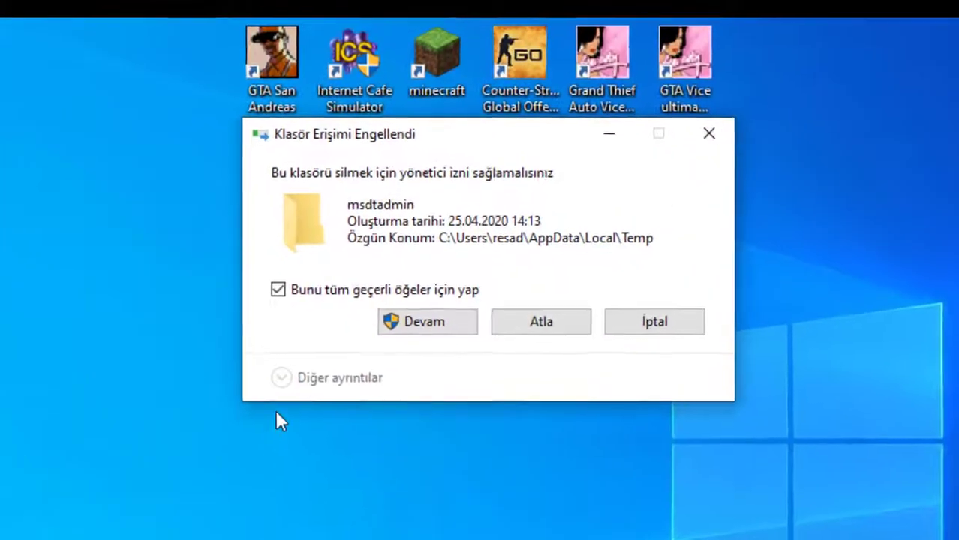
pyautogui.click(421, 354)
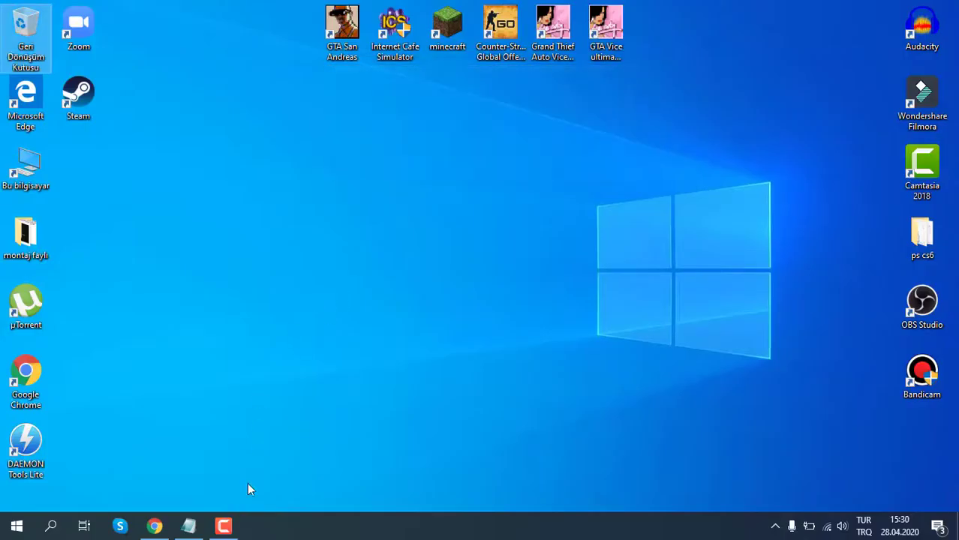
# Return to Notepad and add the line "VE GORDUYUNUZ KIMI NE QEDER LAZIMSIZ FAYL SİLİNDİ" below the 6CI line
pyautogui.click(188, 526)
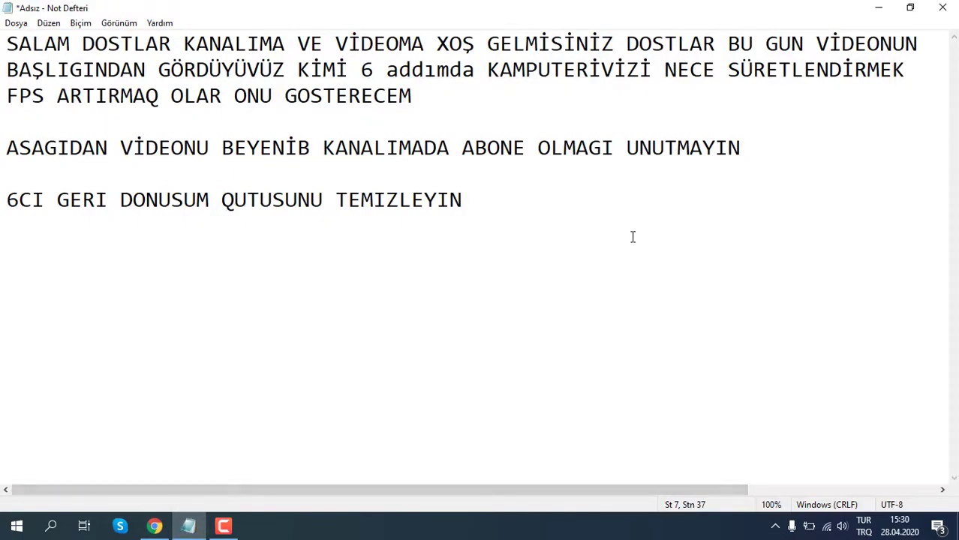
pyautogui.write('VE GORDUY')
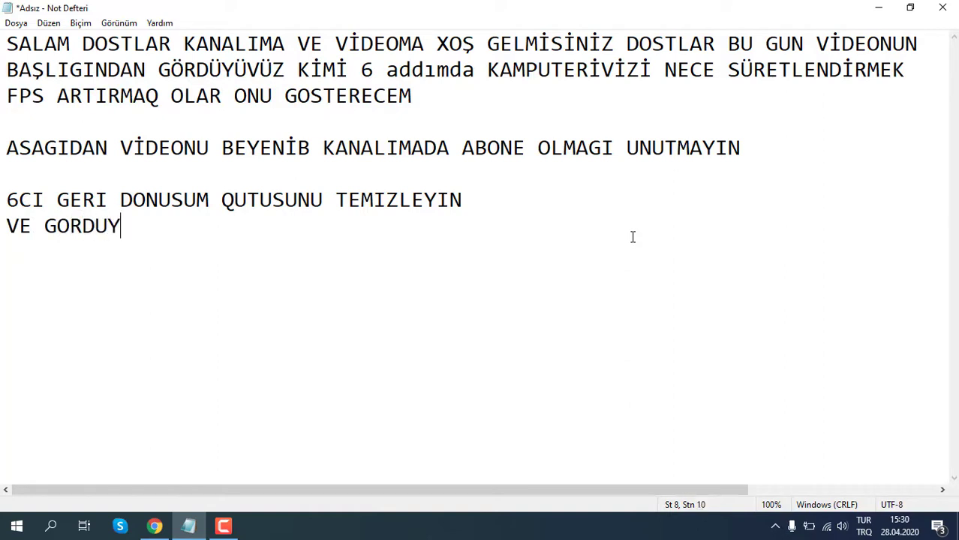
pyautogui.write('UNUZ KIM')
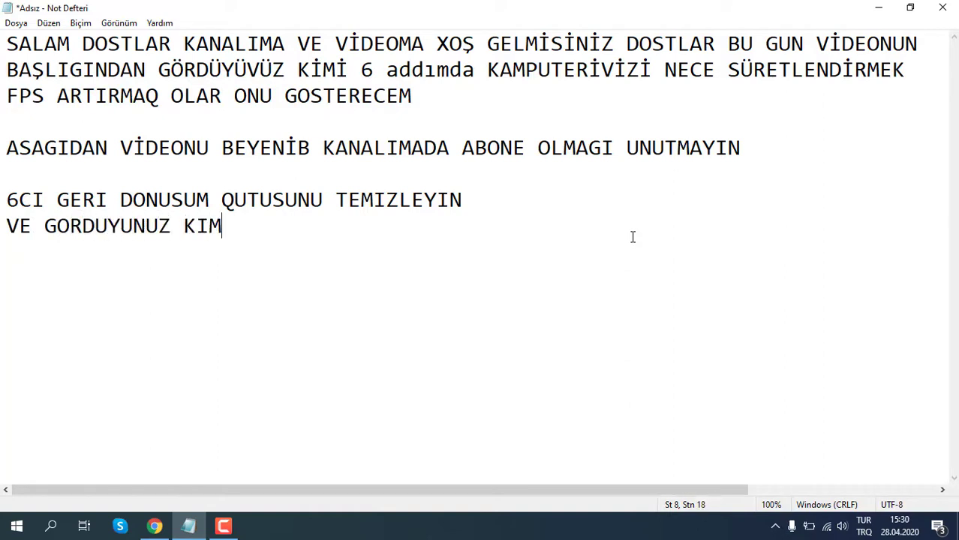
pyautogui.write('I NE QEDER ')
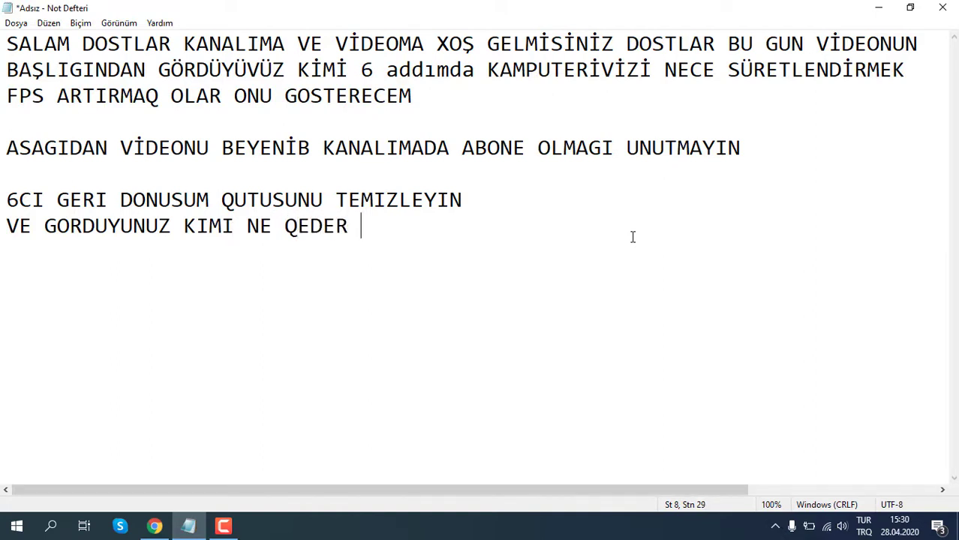
pyautogui.write('LAZIMSIZ')
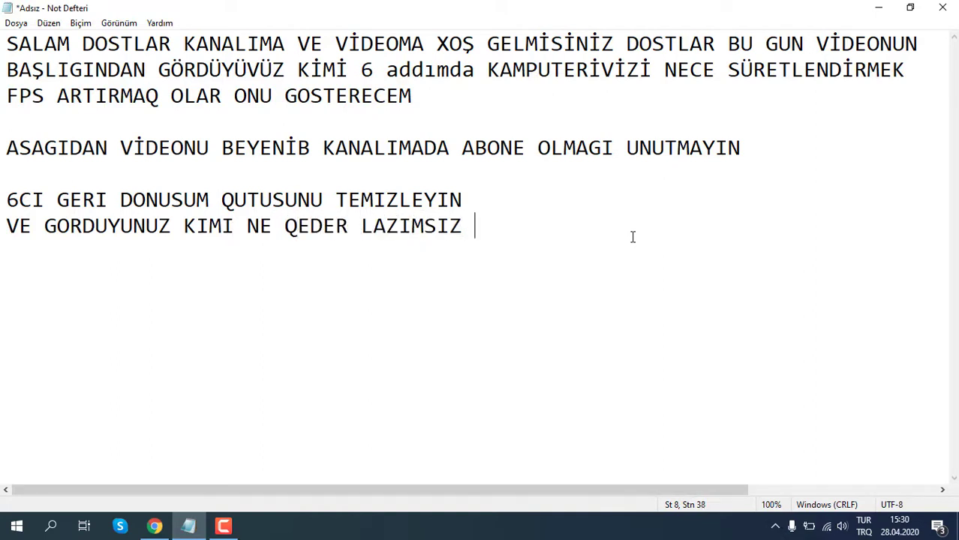
pyautogui.write(' FAYL SI')
pyautogui.press('BackSpace')
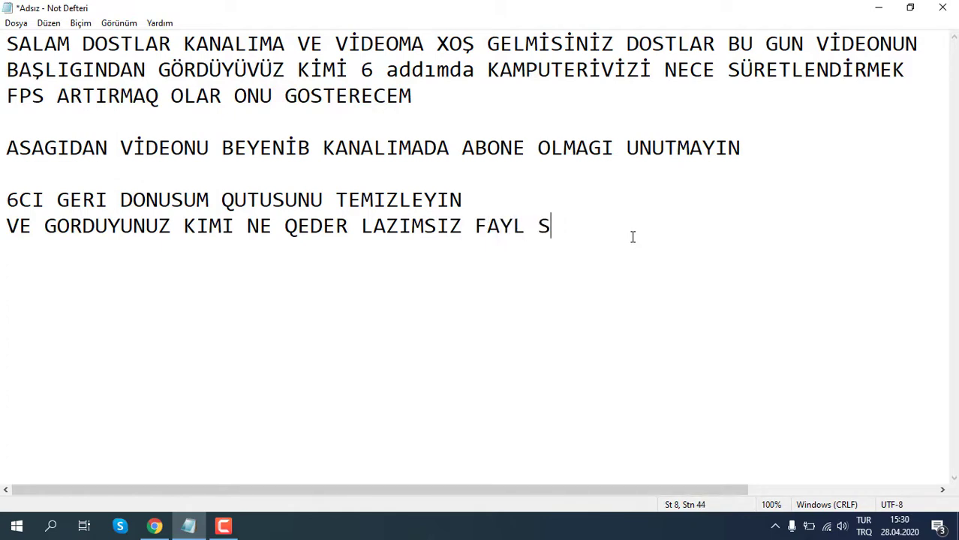
pyautogui.write('İLİND')
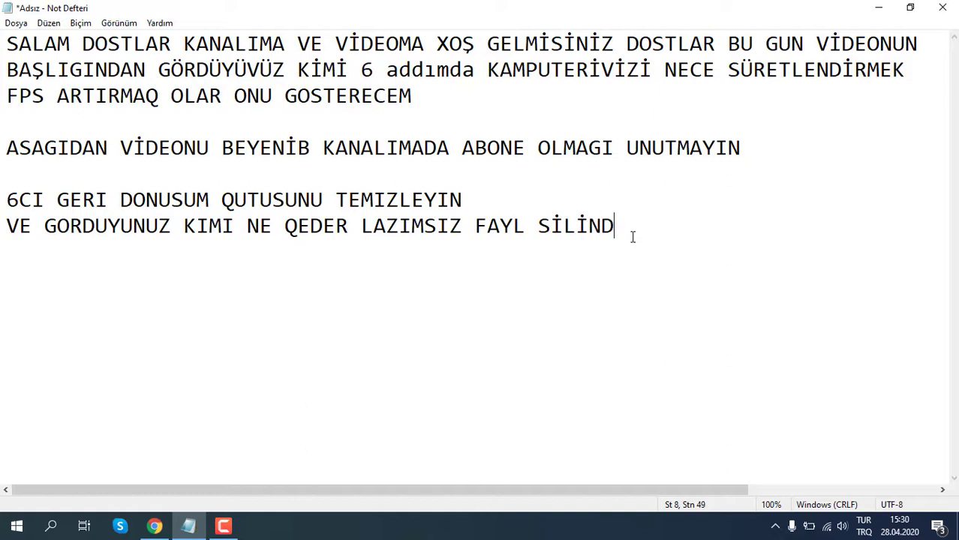
pyautogui.write('İ')
# Leave a blank line and add the closing line "DOSTLAR UMARIM VİDEO İSİVİZE YARAMISDIR" at the end of the text
pyautogui.press('Return')
pyautogui.write('DOSTLA')
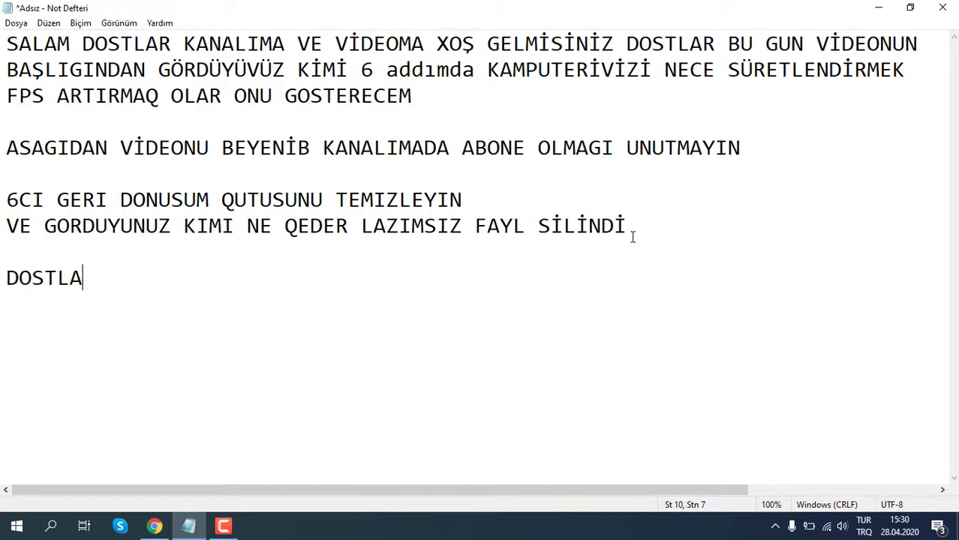
pyautogui.write('R UM')
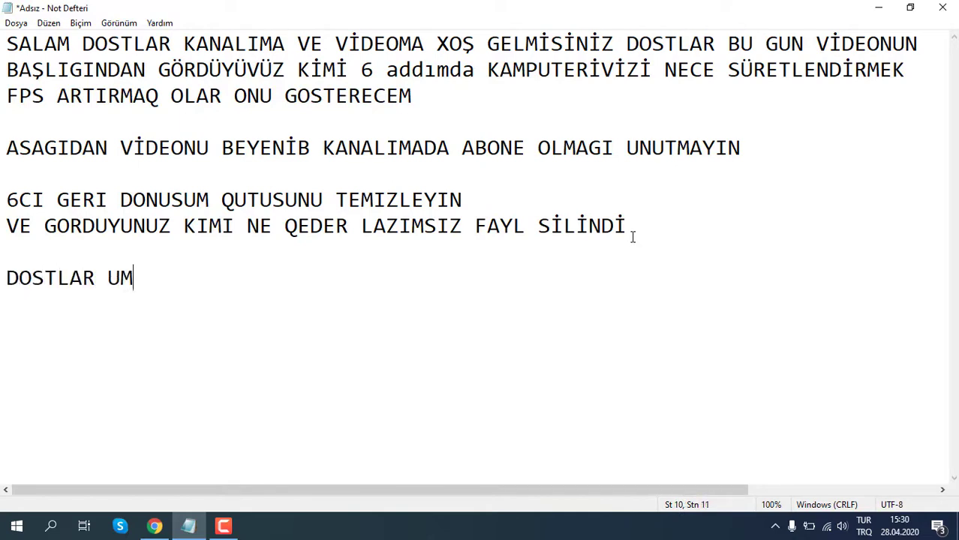
pyautogui.write('ARI')
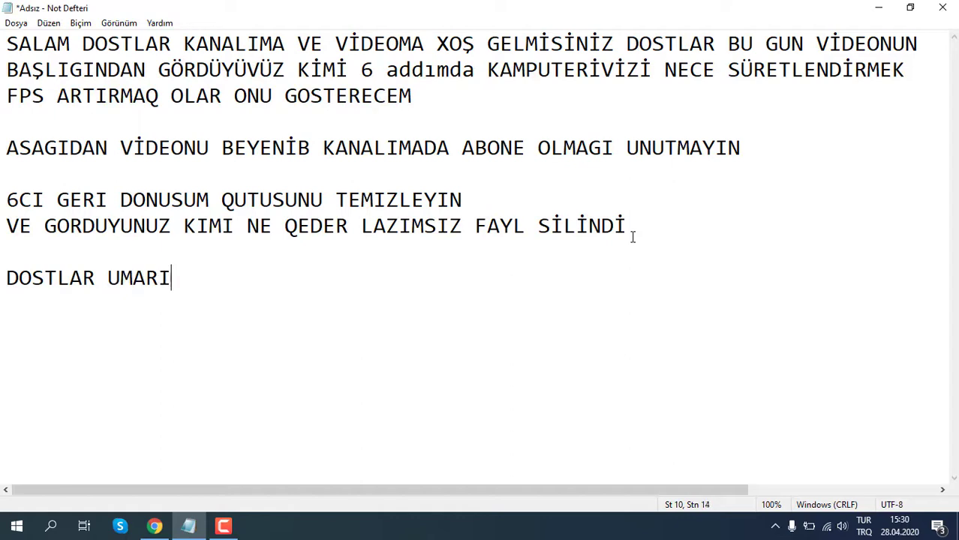
pyautogui.write('M VİDEO İ')
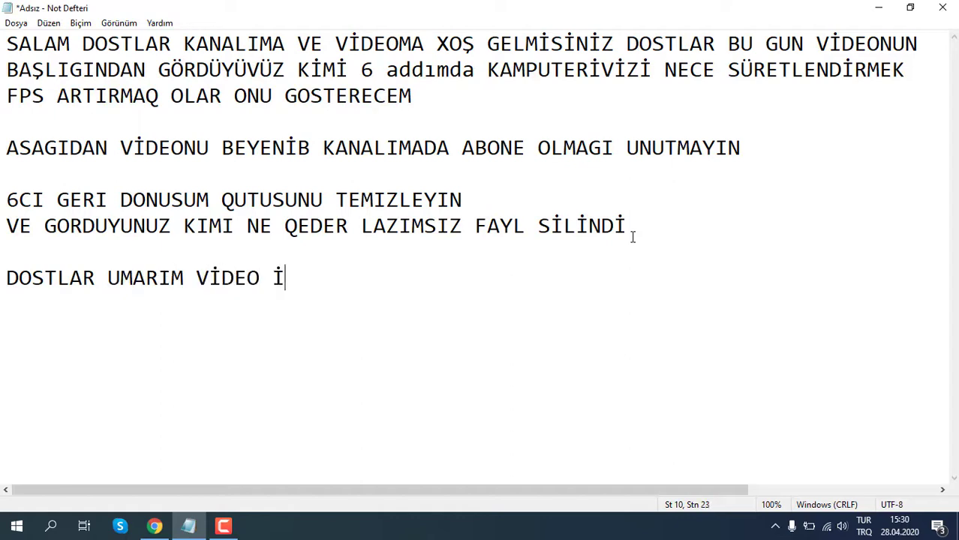
pyautogui.write('SİVİZE YARA')
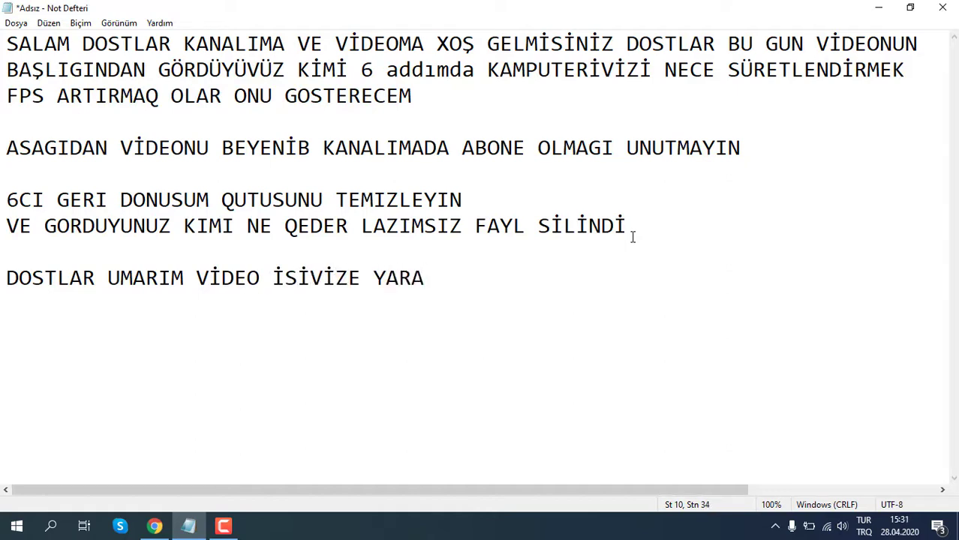
pyautogui.write('MISDIR')
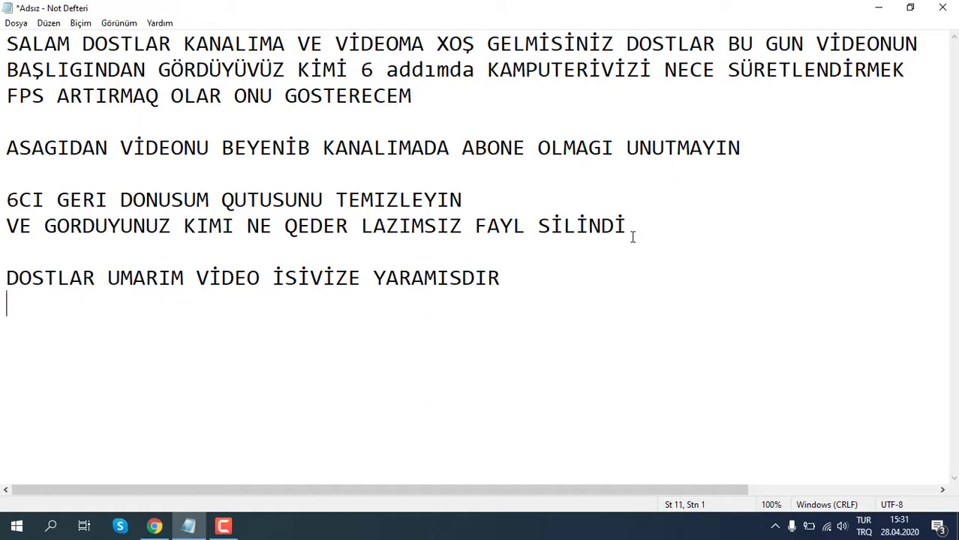
# Add the line "VIDEONU BEYENIB KANALIMADA ABONE OLMAGI UNUTMAYIN" below the closing line, then "SAGOLUN" after a blank line
pyautogui.write('BIDEO')
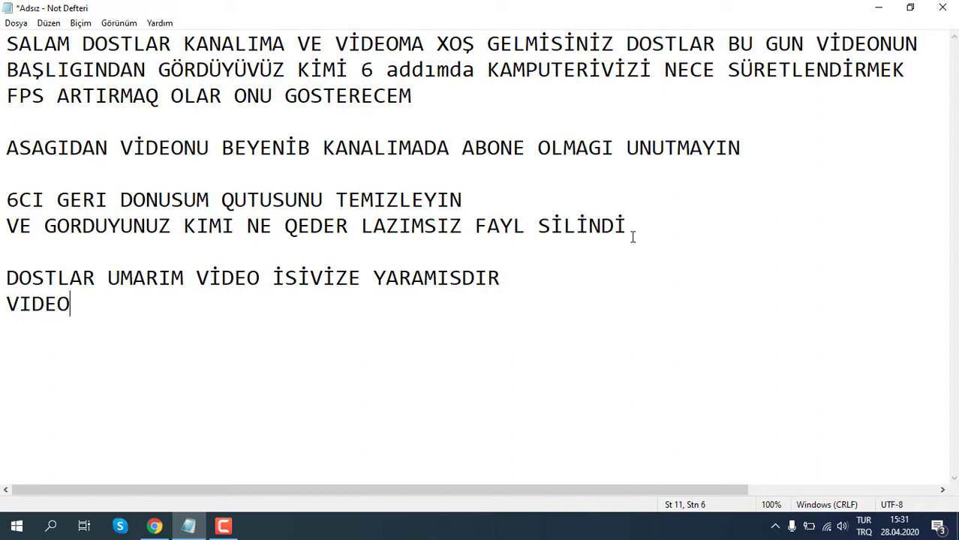
pyautogui.write('NU BEYE')
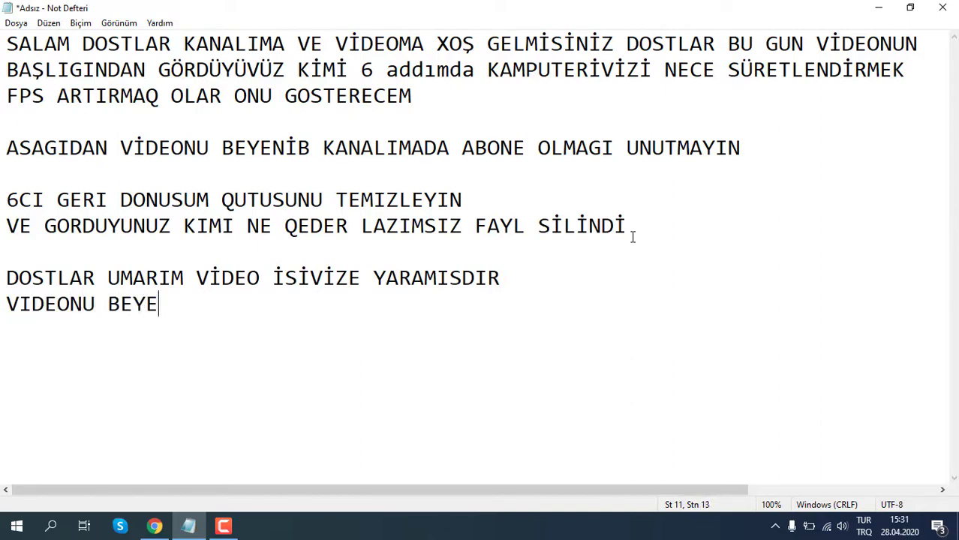
pyautogui.write('NIB K')
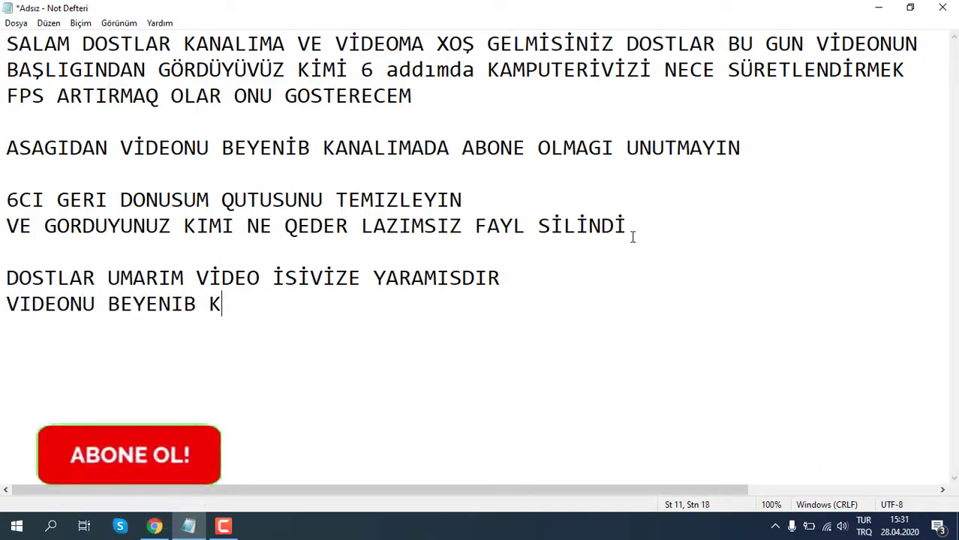
pyautogui.write('ANALIMADA')
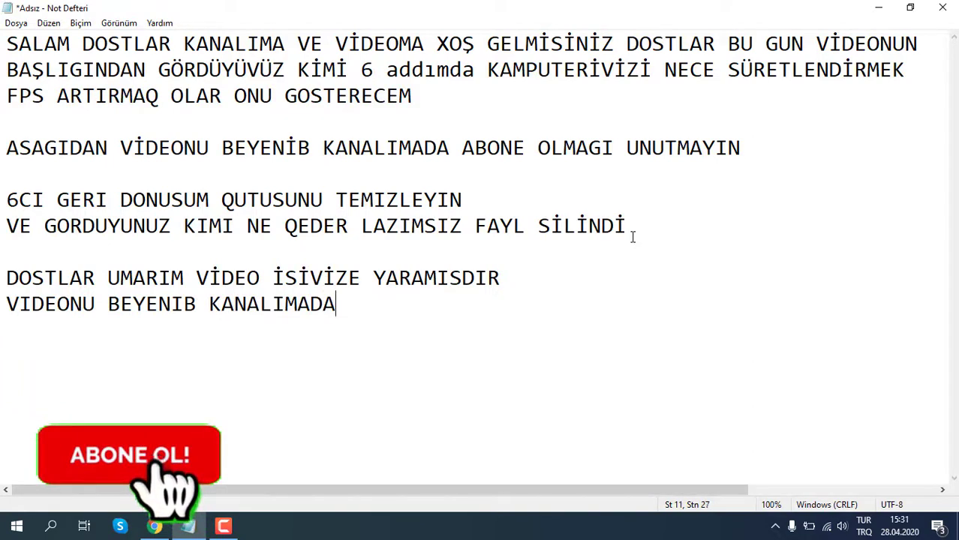
pyautogui.write(' ABONE OL')
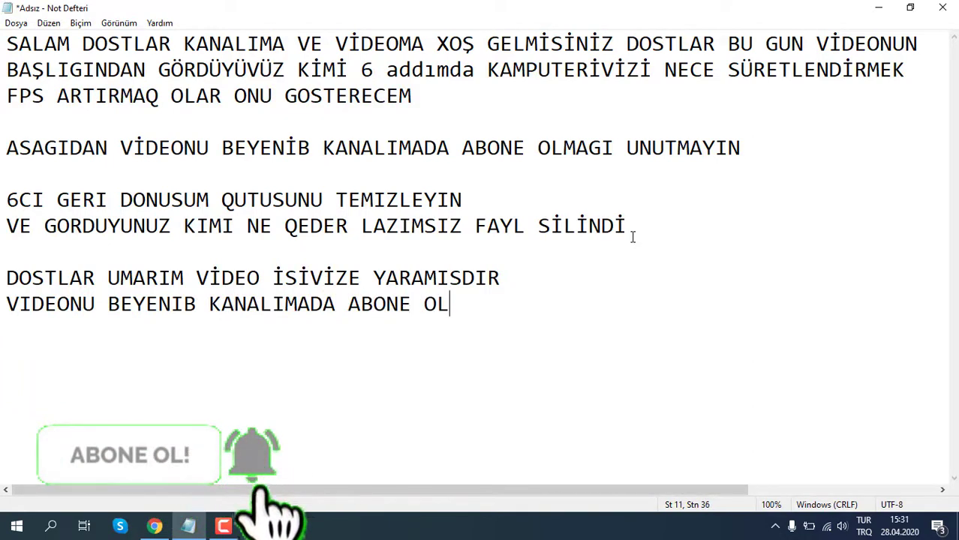
pyautogui.write('MAGI UN')
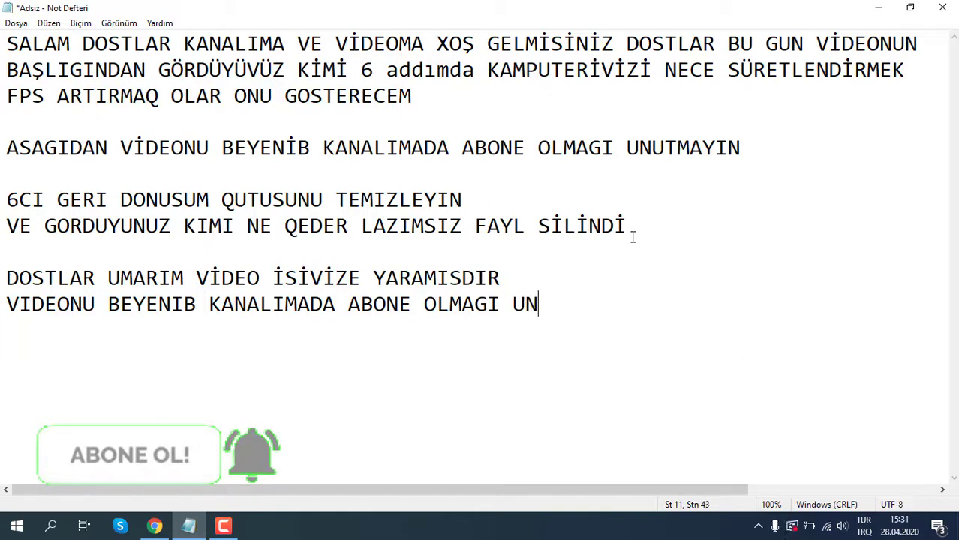
pyautogui.write('UTMA')
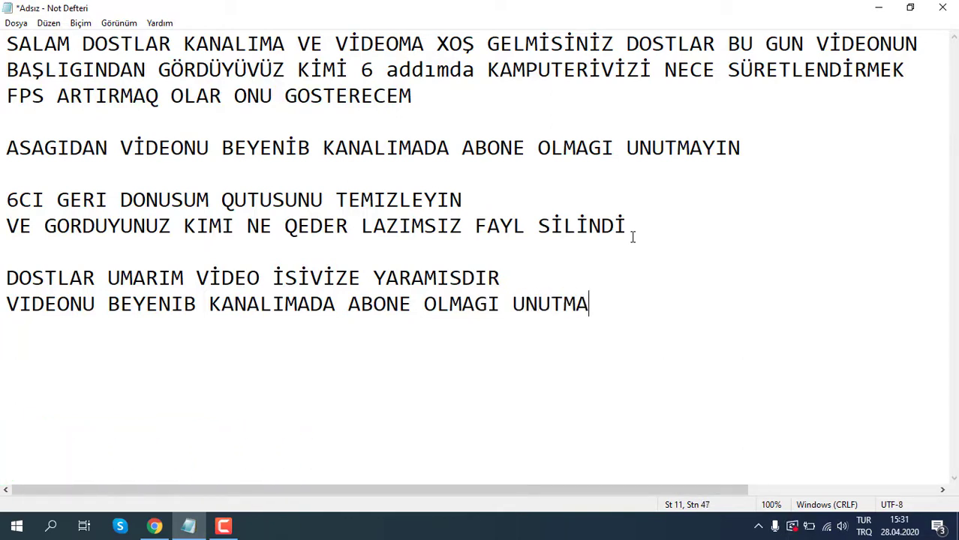
pyautogui.write('YINAGOLUN')
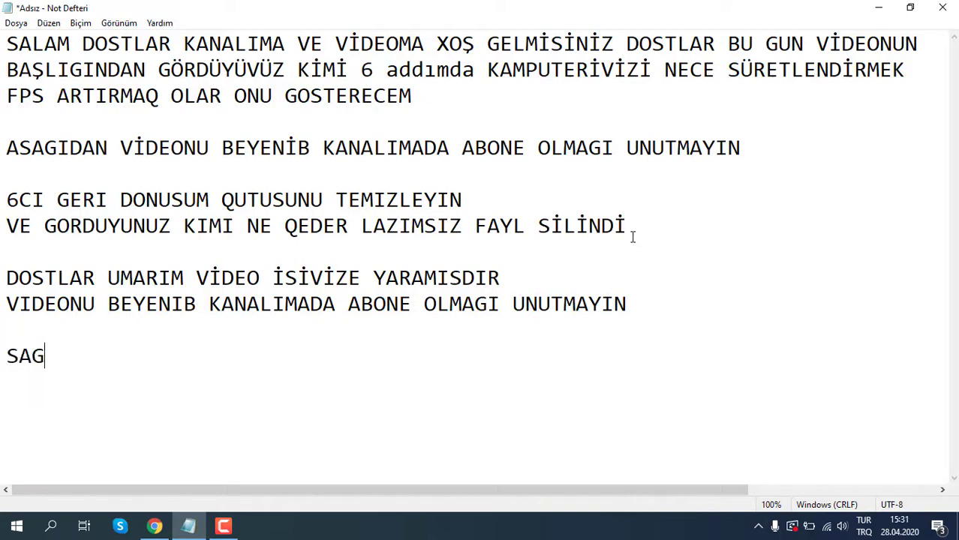